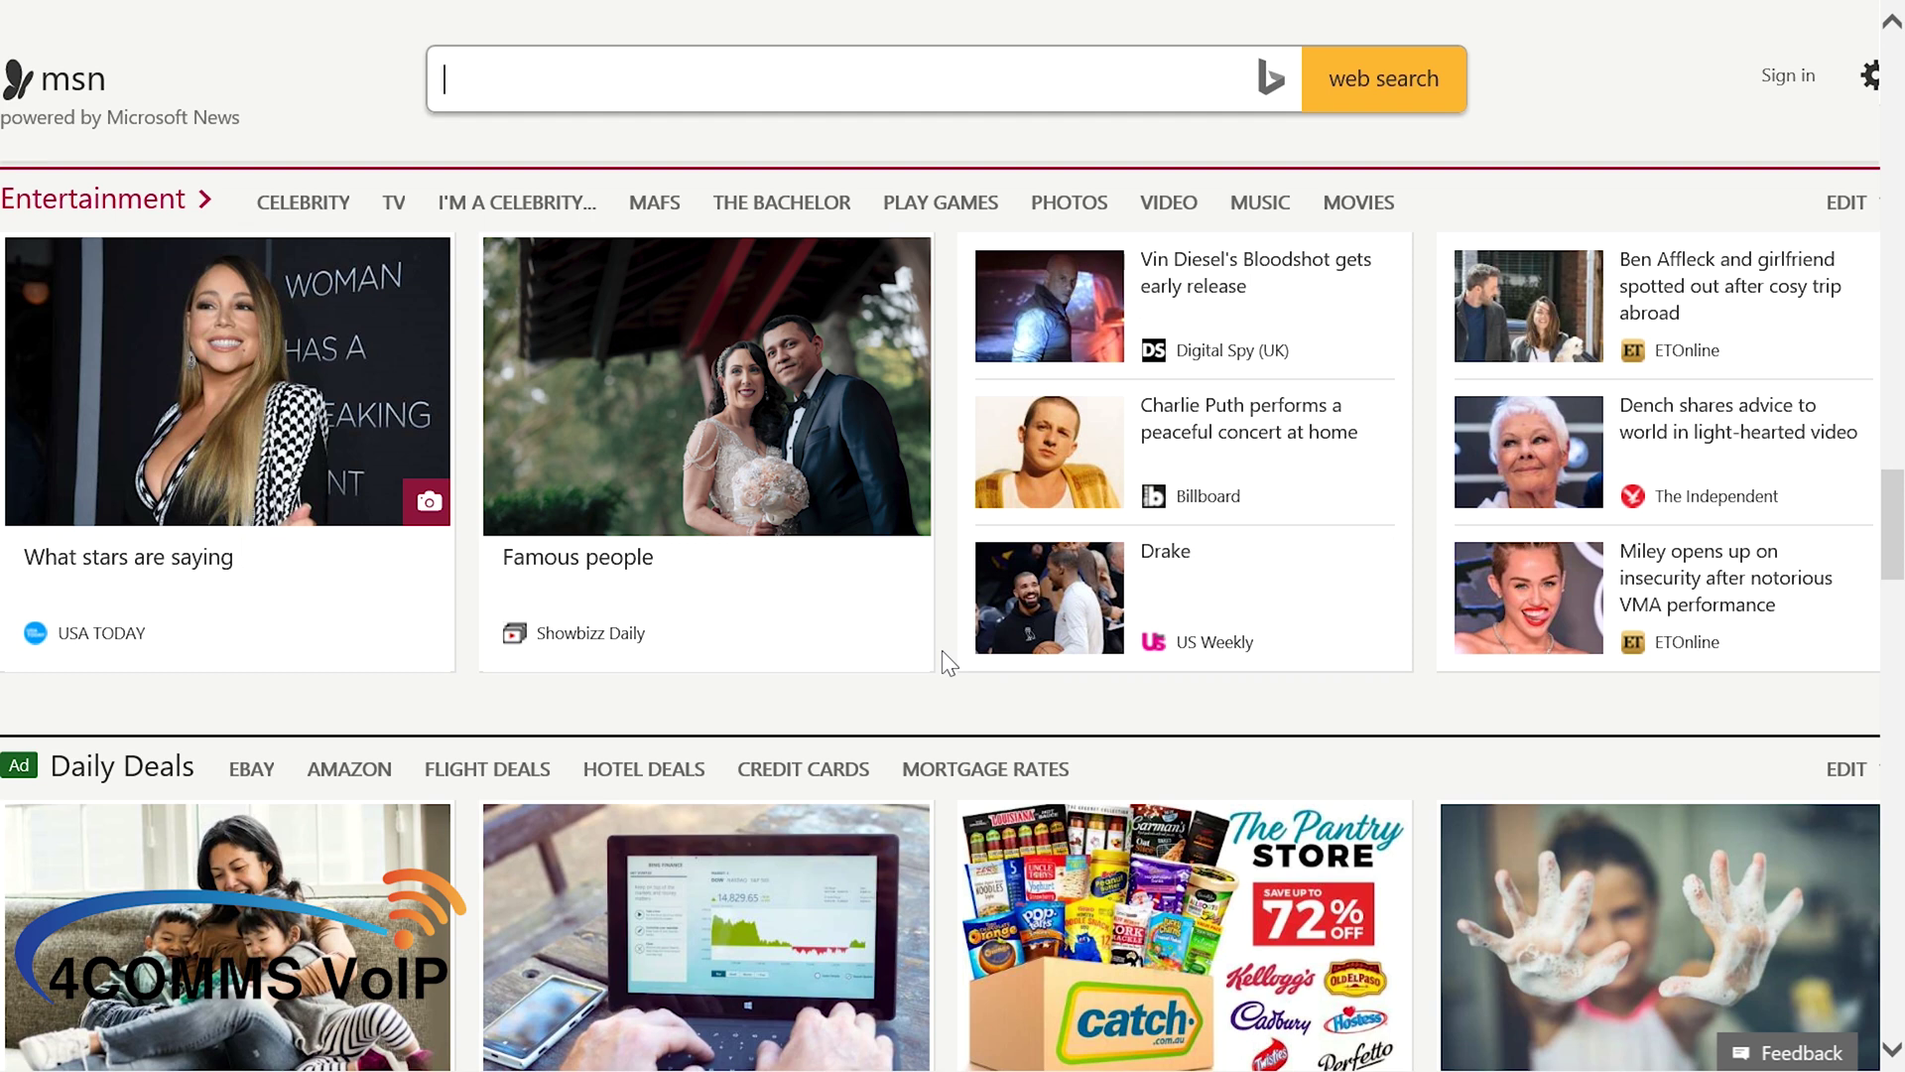
- Load the phone system's web address and expand the certificate warning's More information details
scroll(943, 651, up, 1)
scroll(943, 651, down, 1)
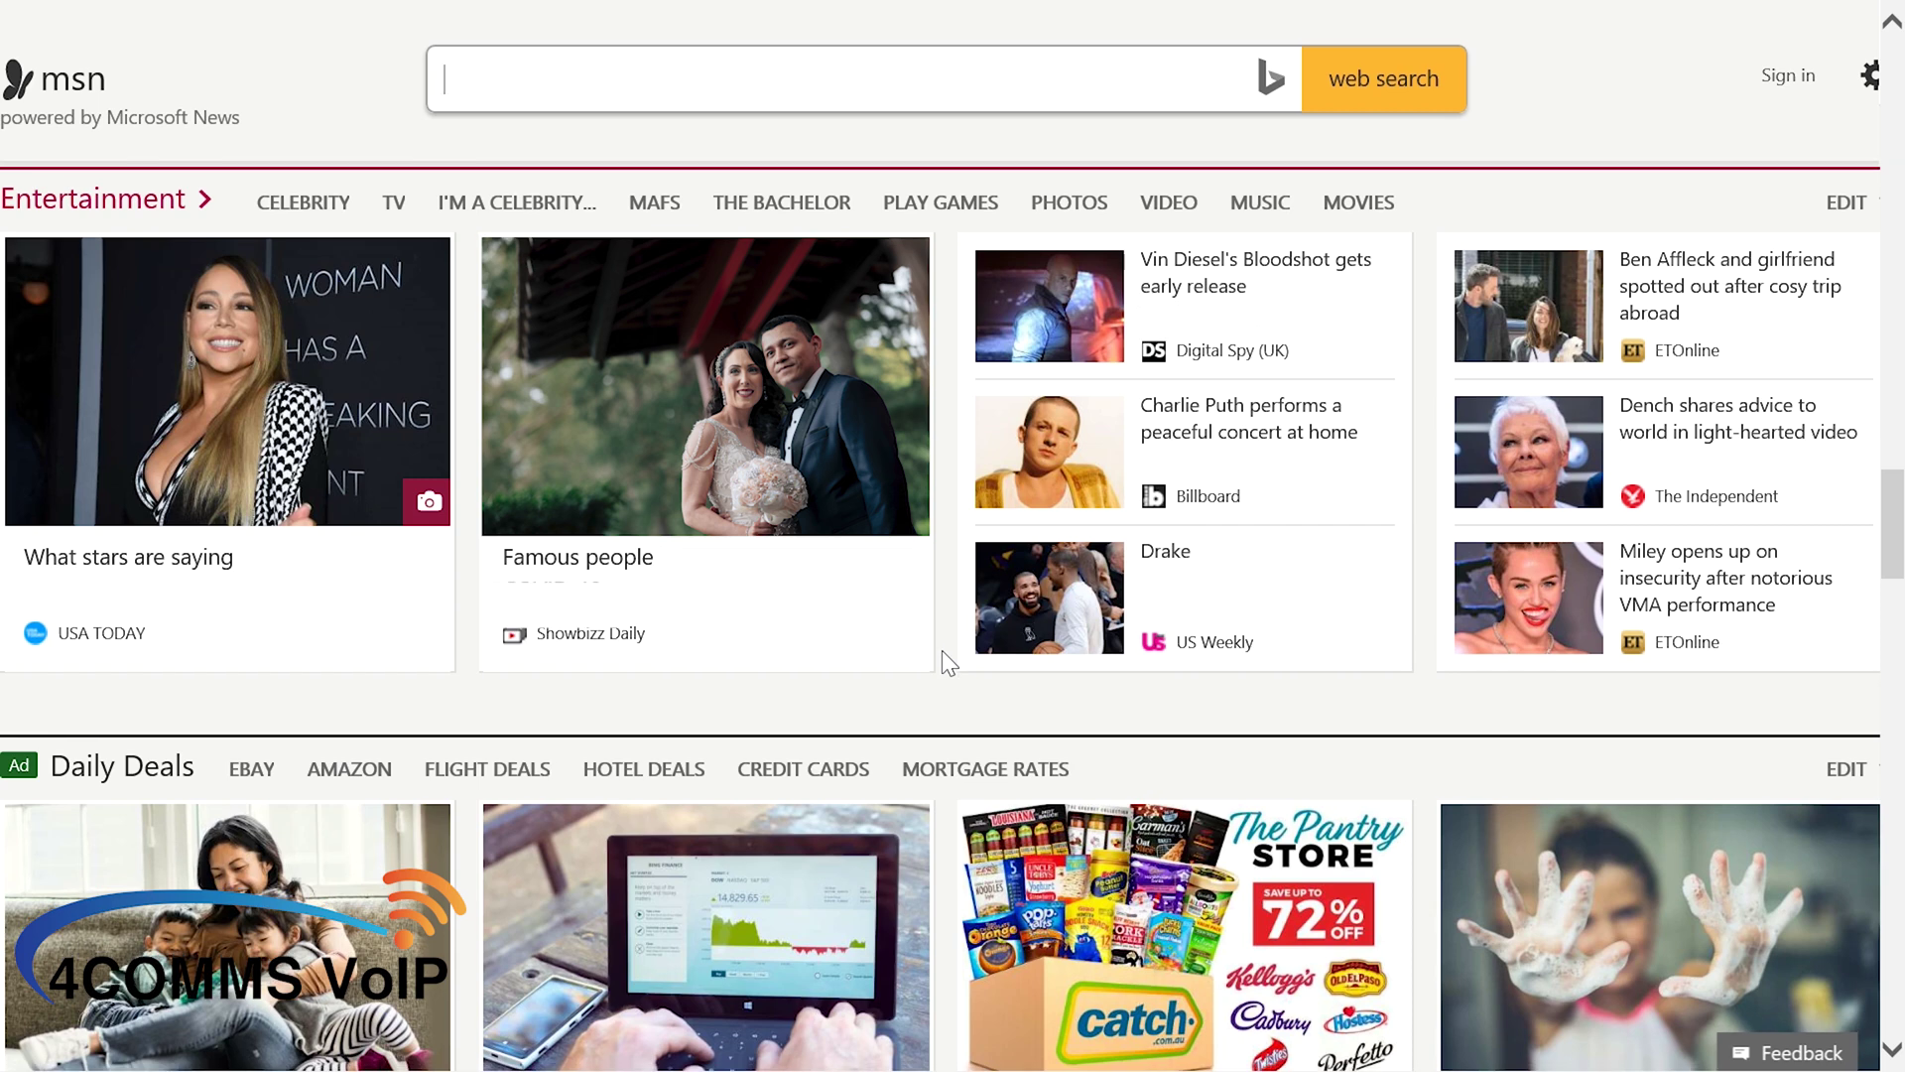
mouse_move(777, 9)
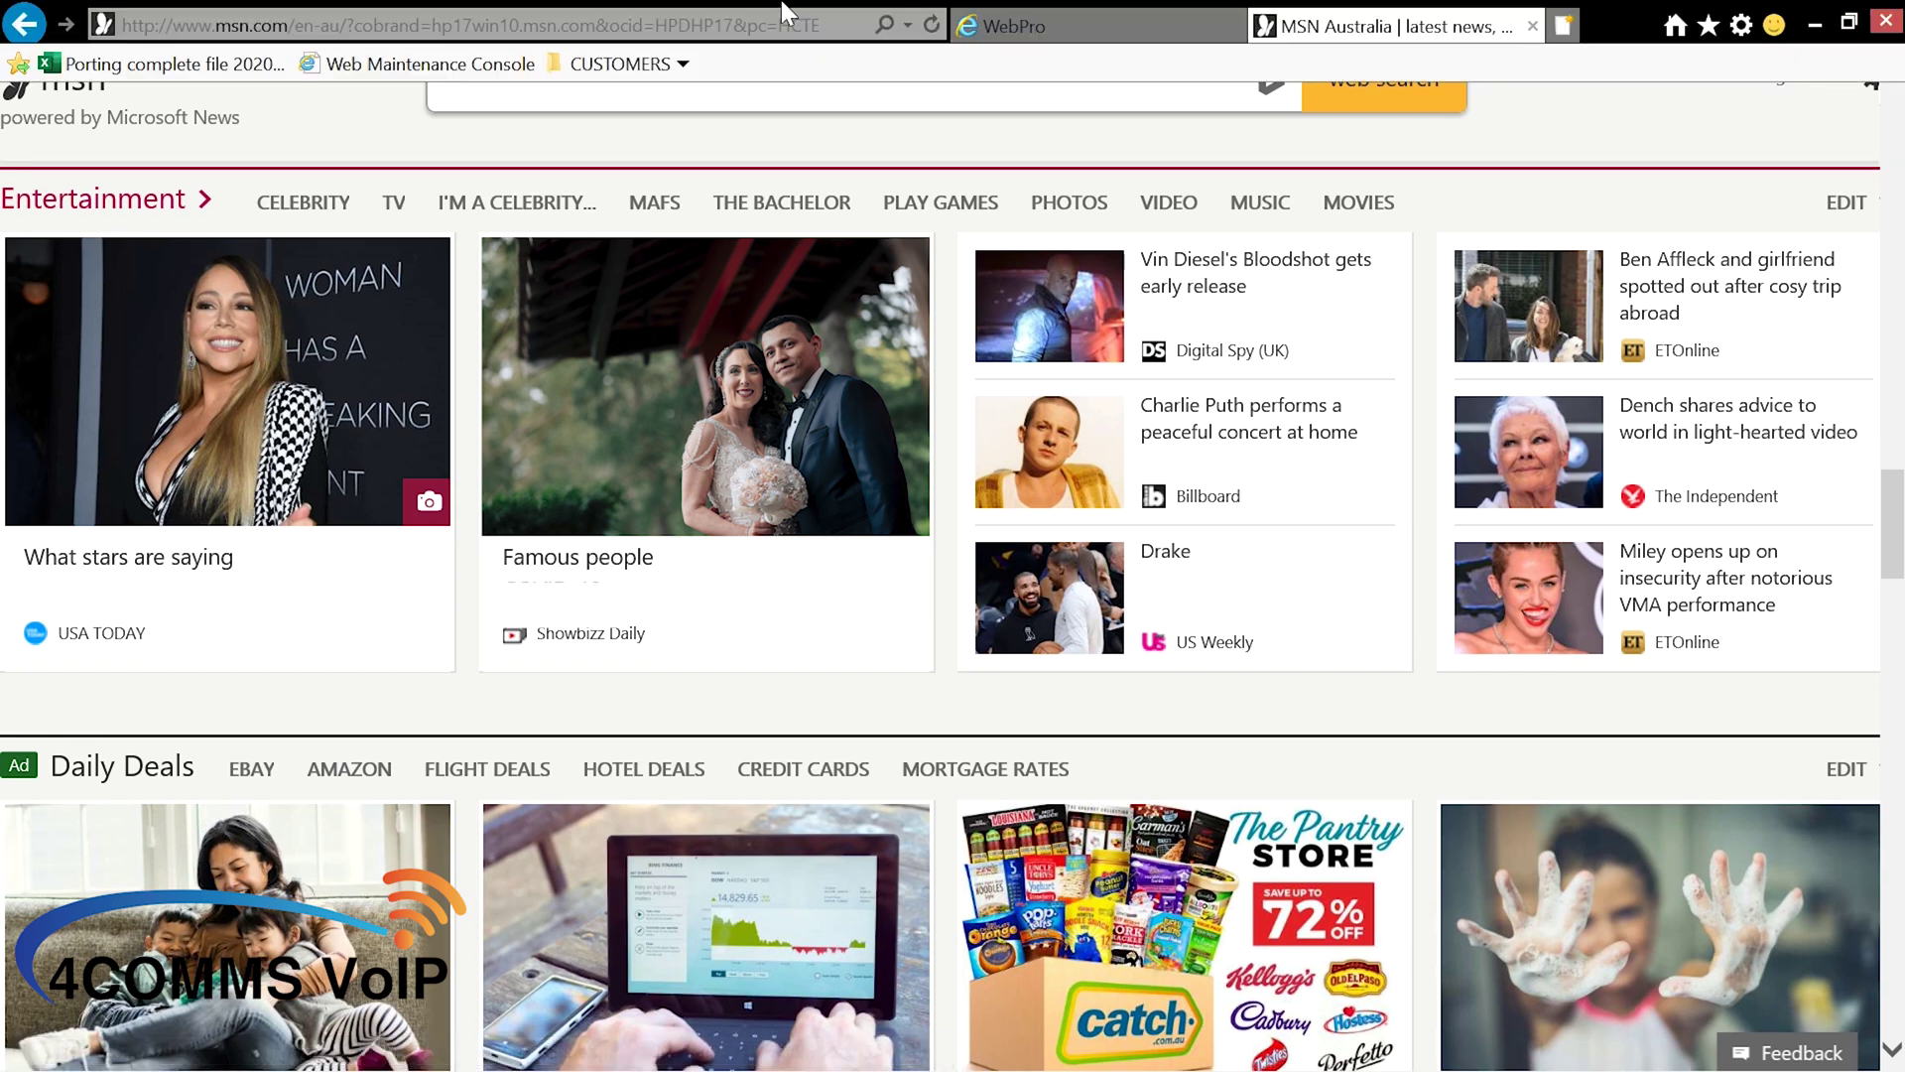
click(575, 22)
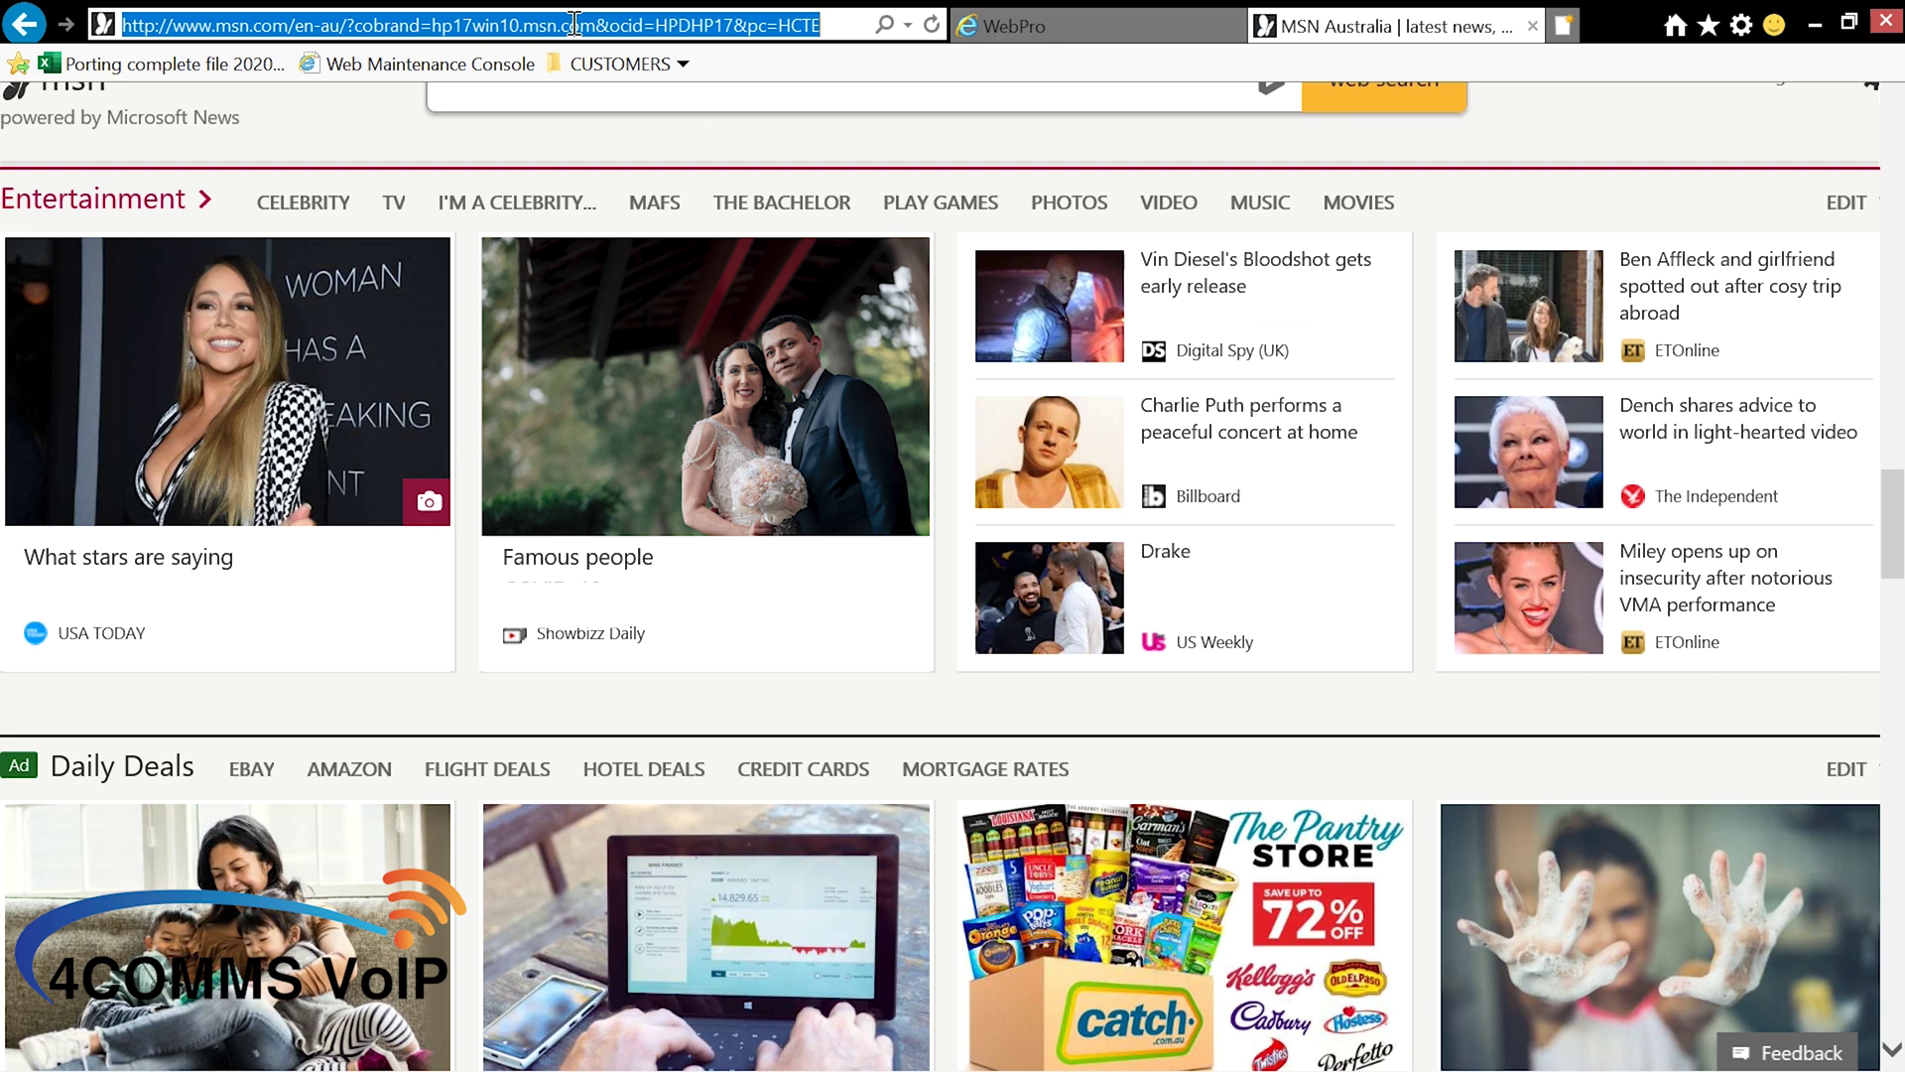
key(ctrl+v)
key(Return)
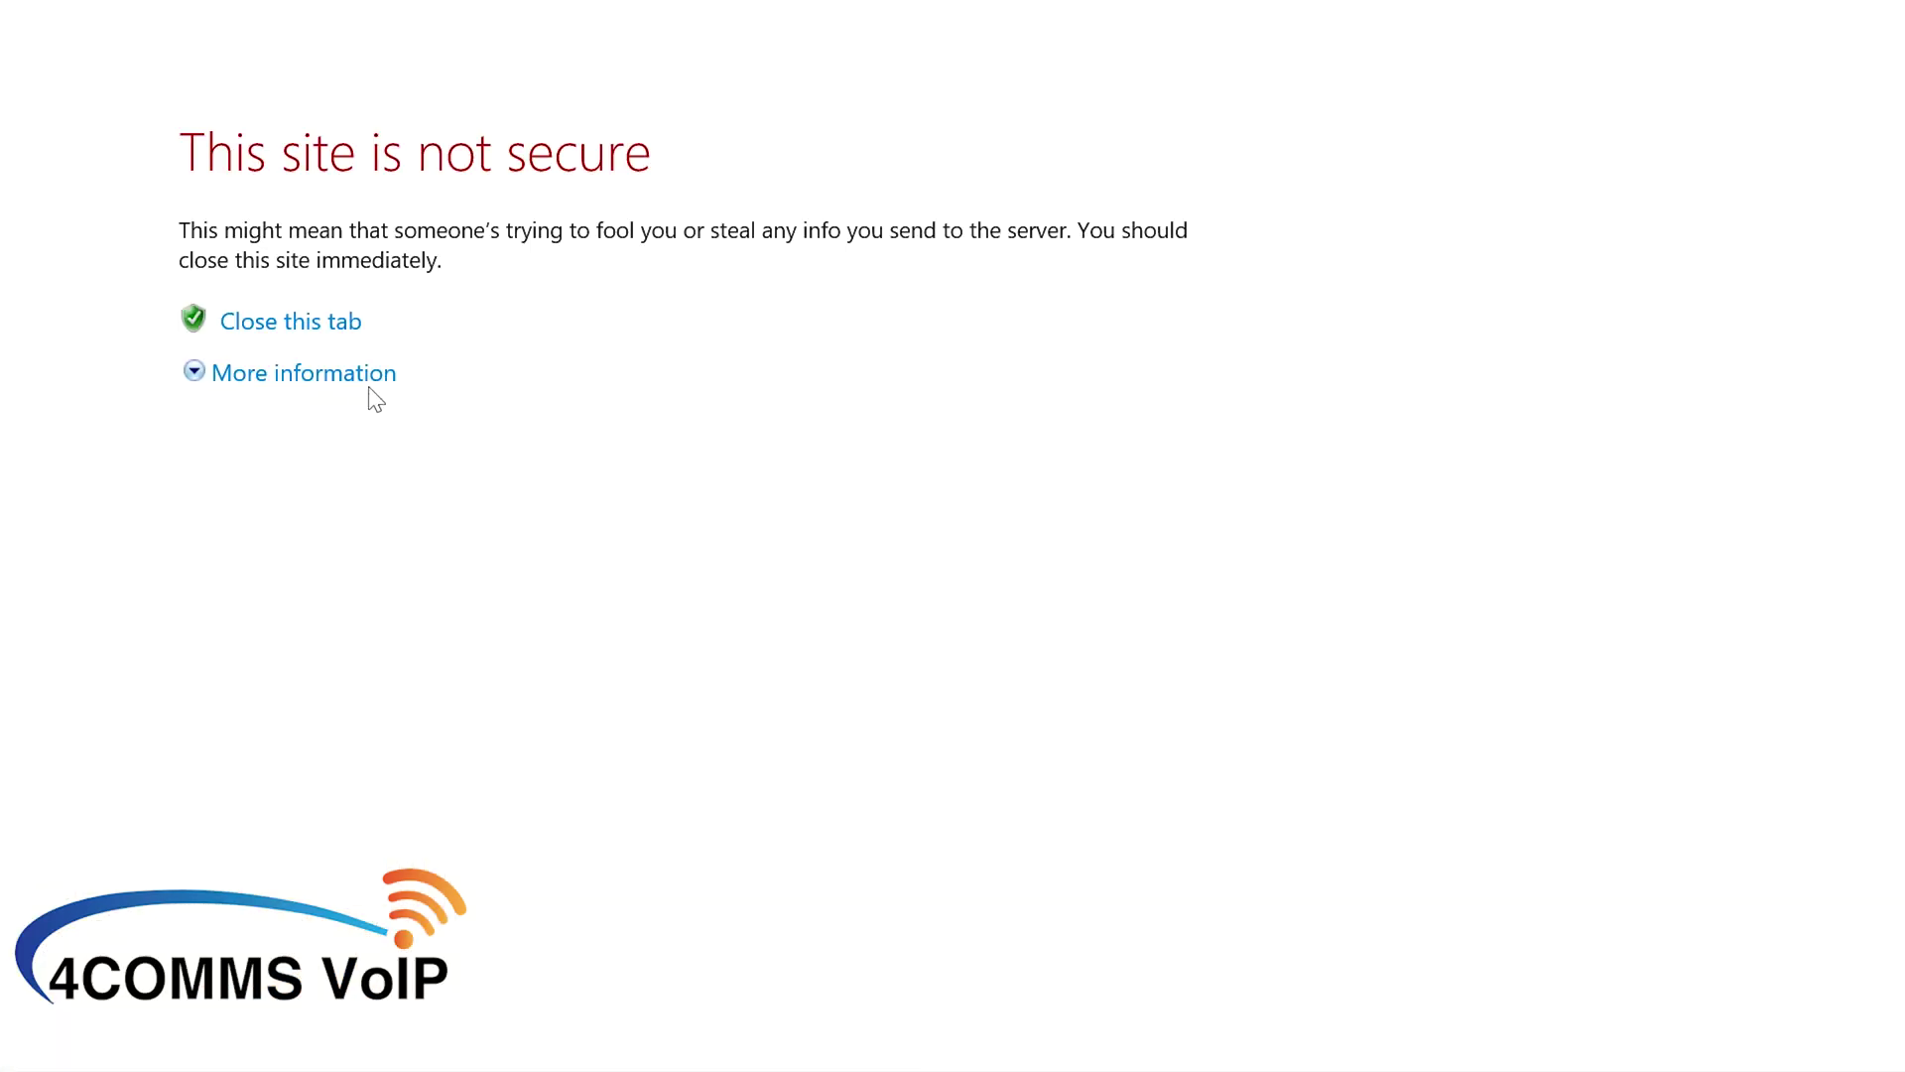
click(368, 383)
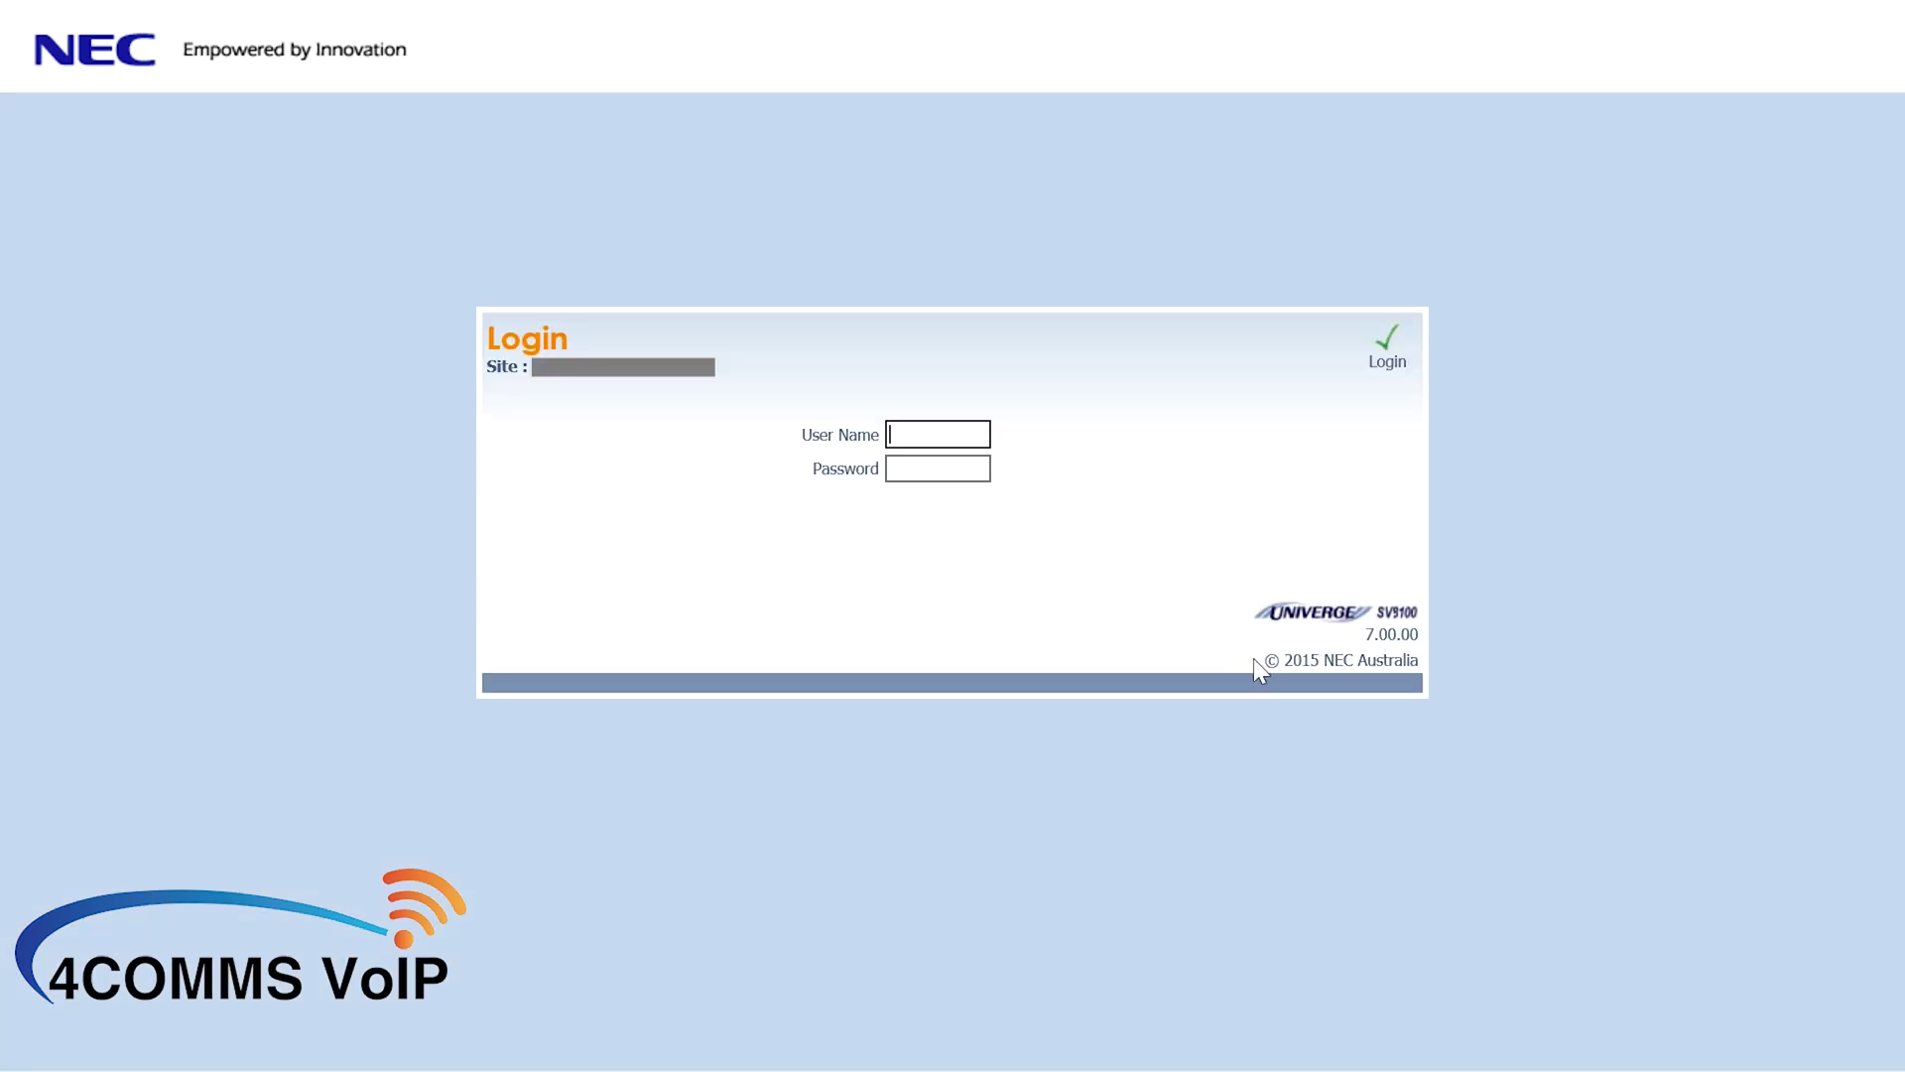
- Log in to WebPro by entering the user name and password
click(974, 431)
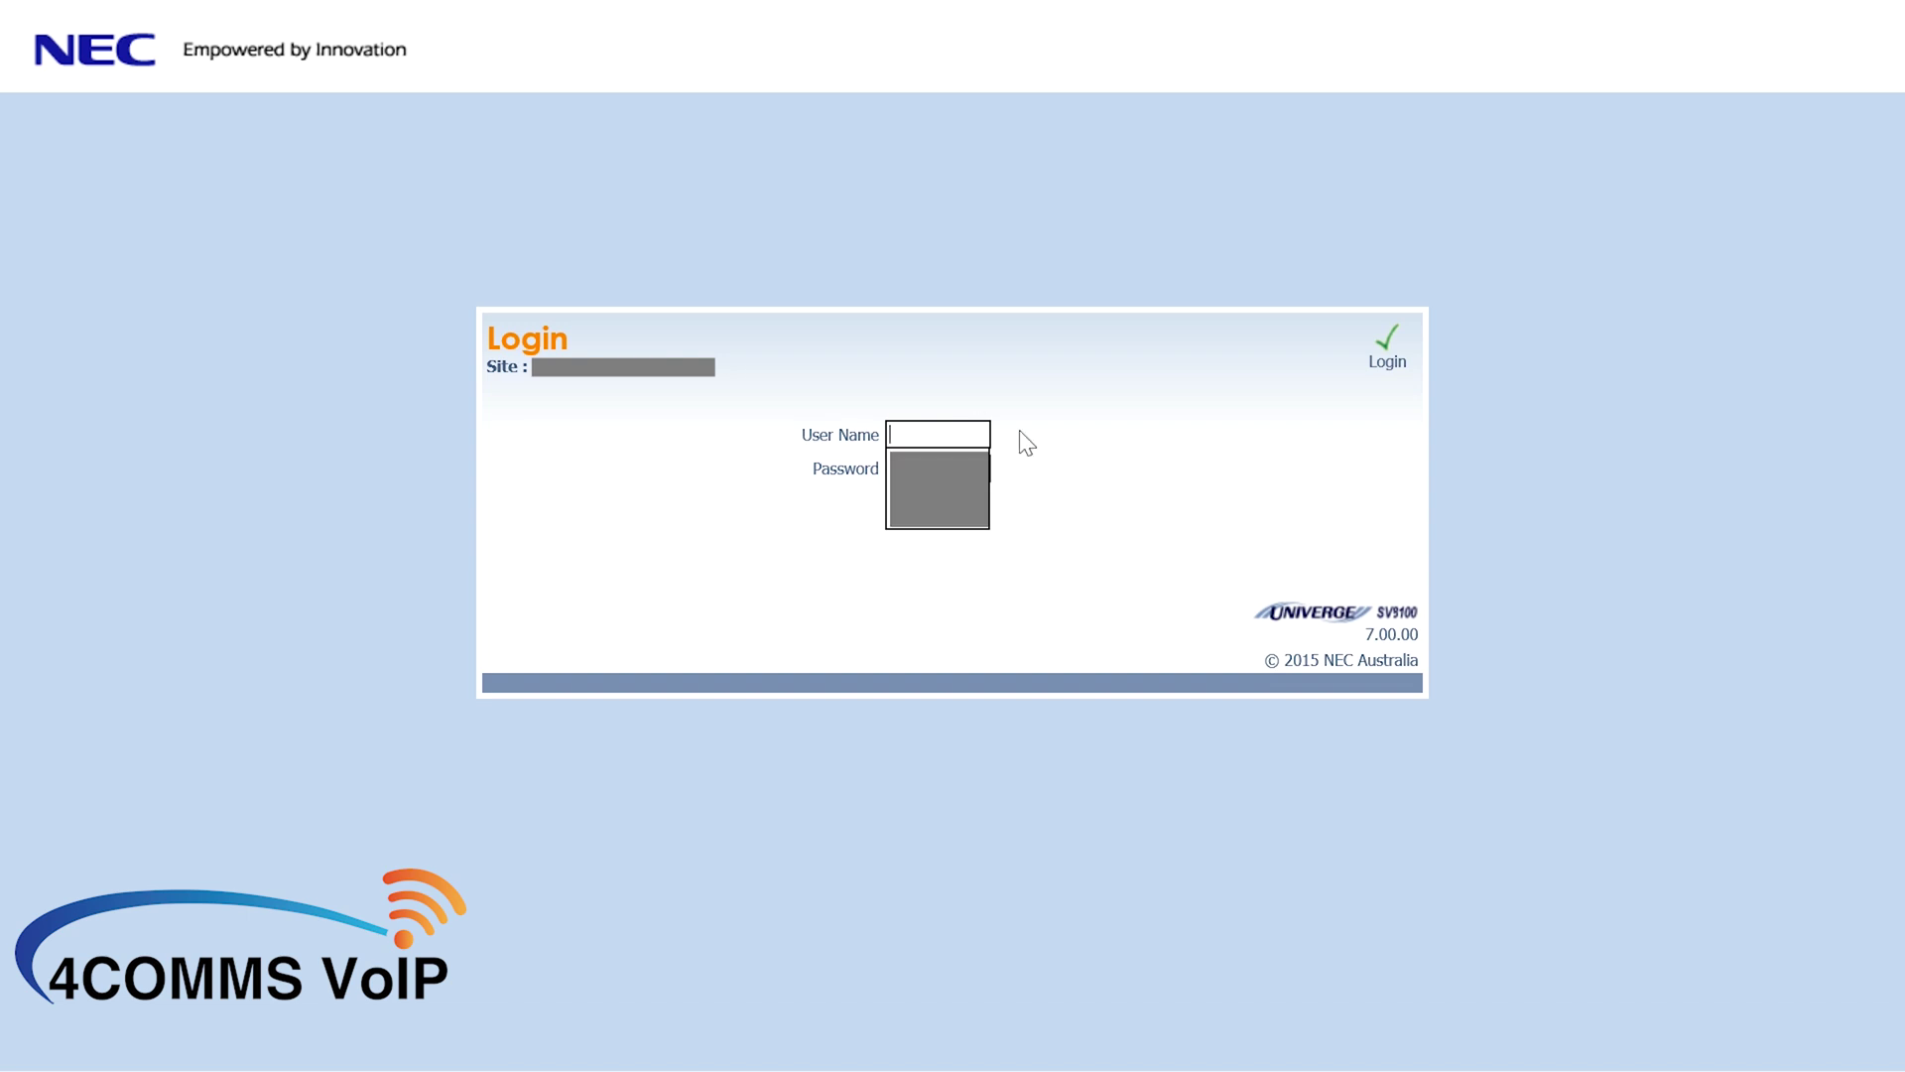
text(user1)
key(Tab)
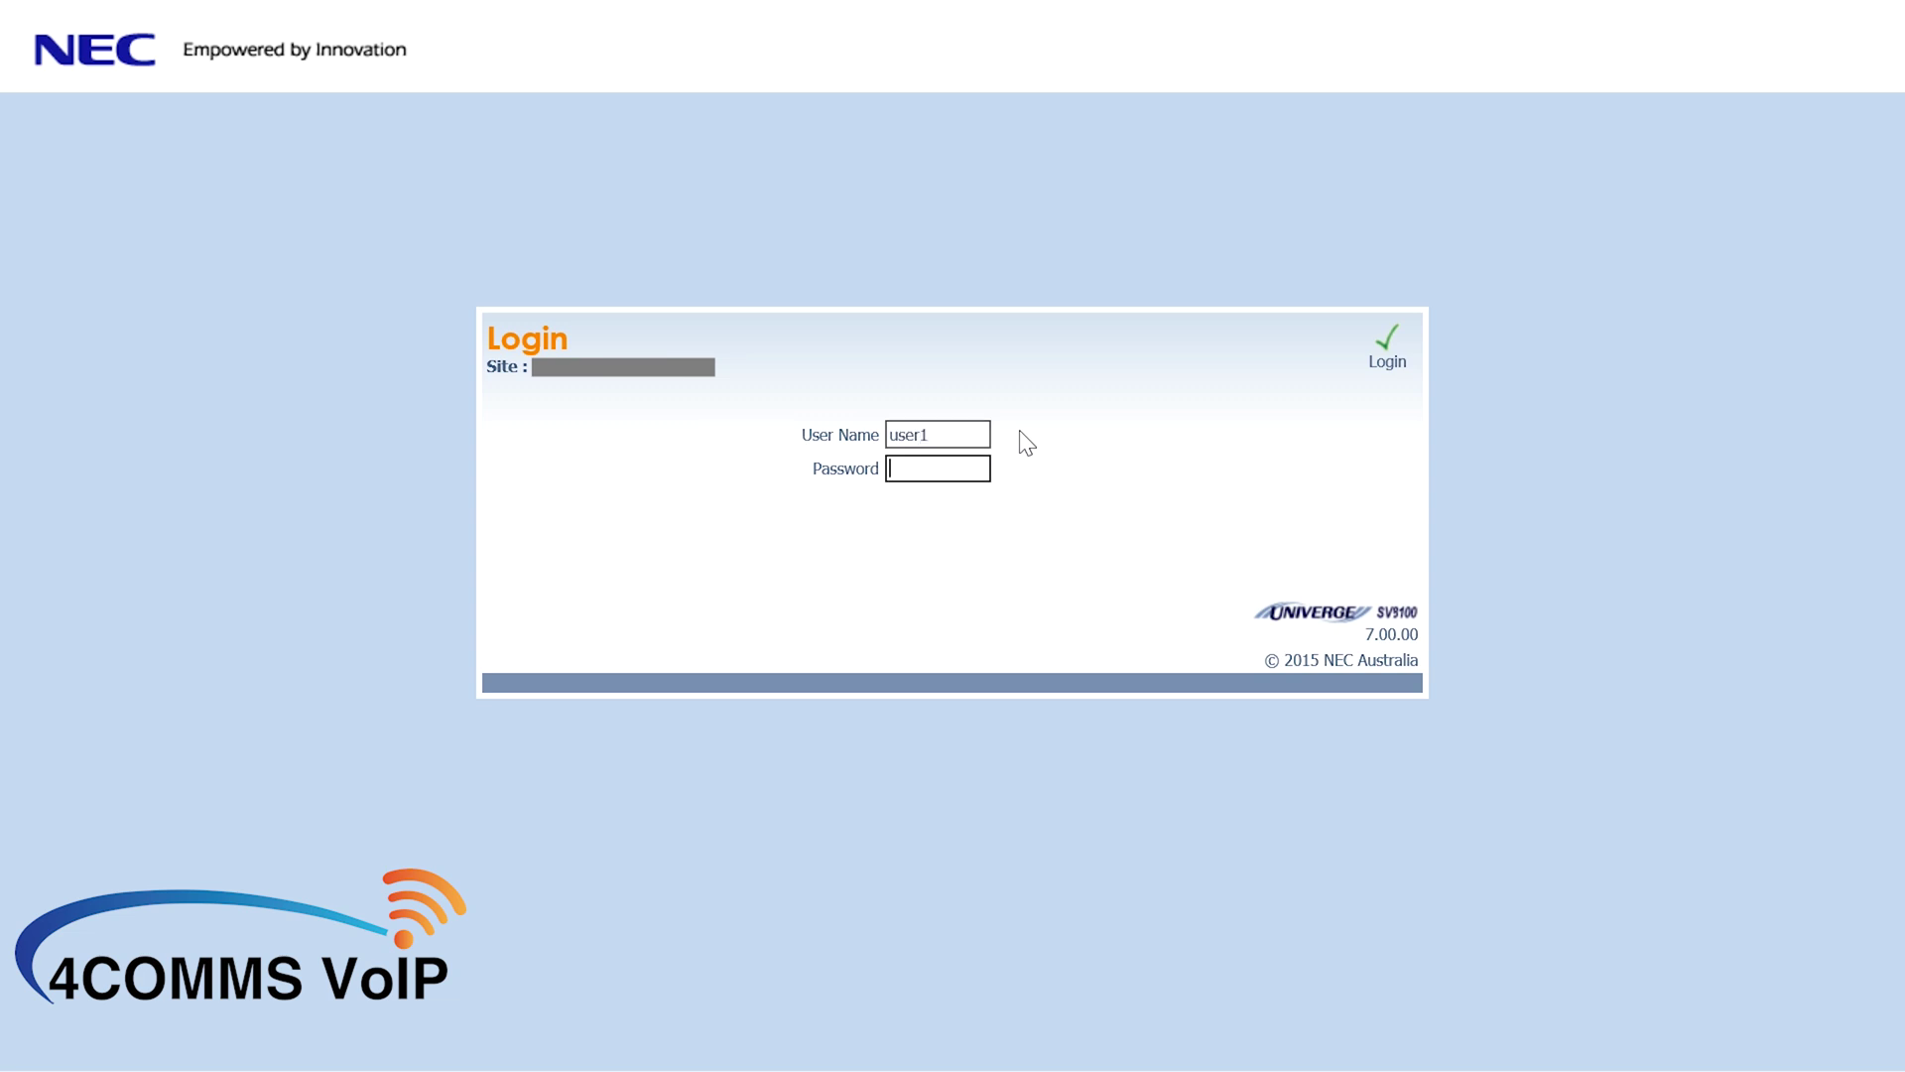
text(****)
key(Return)
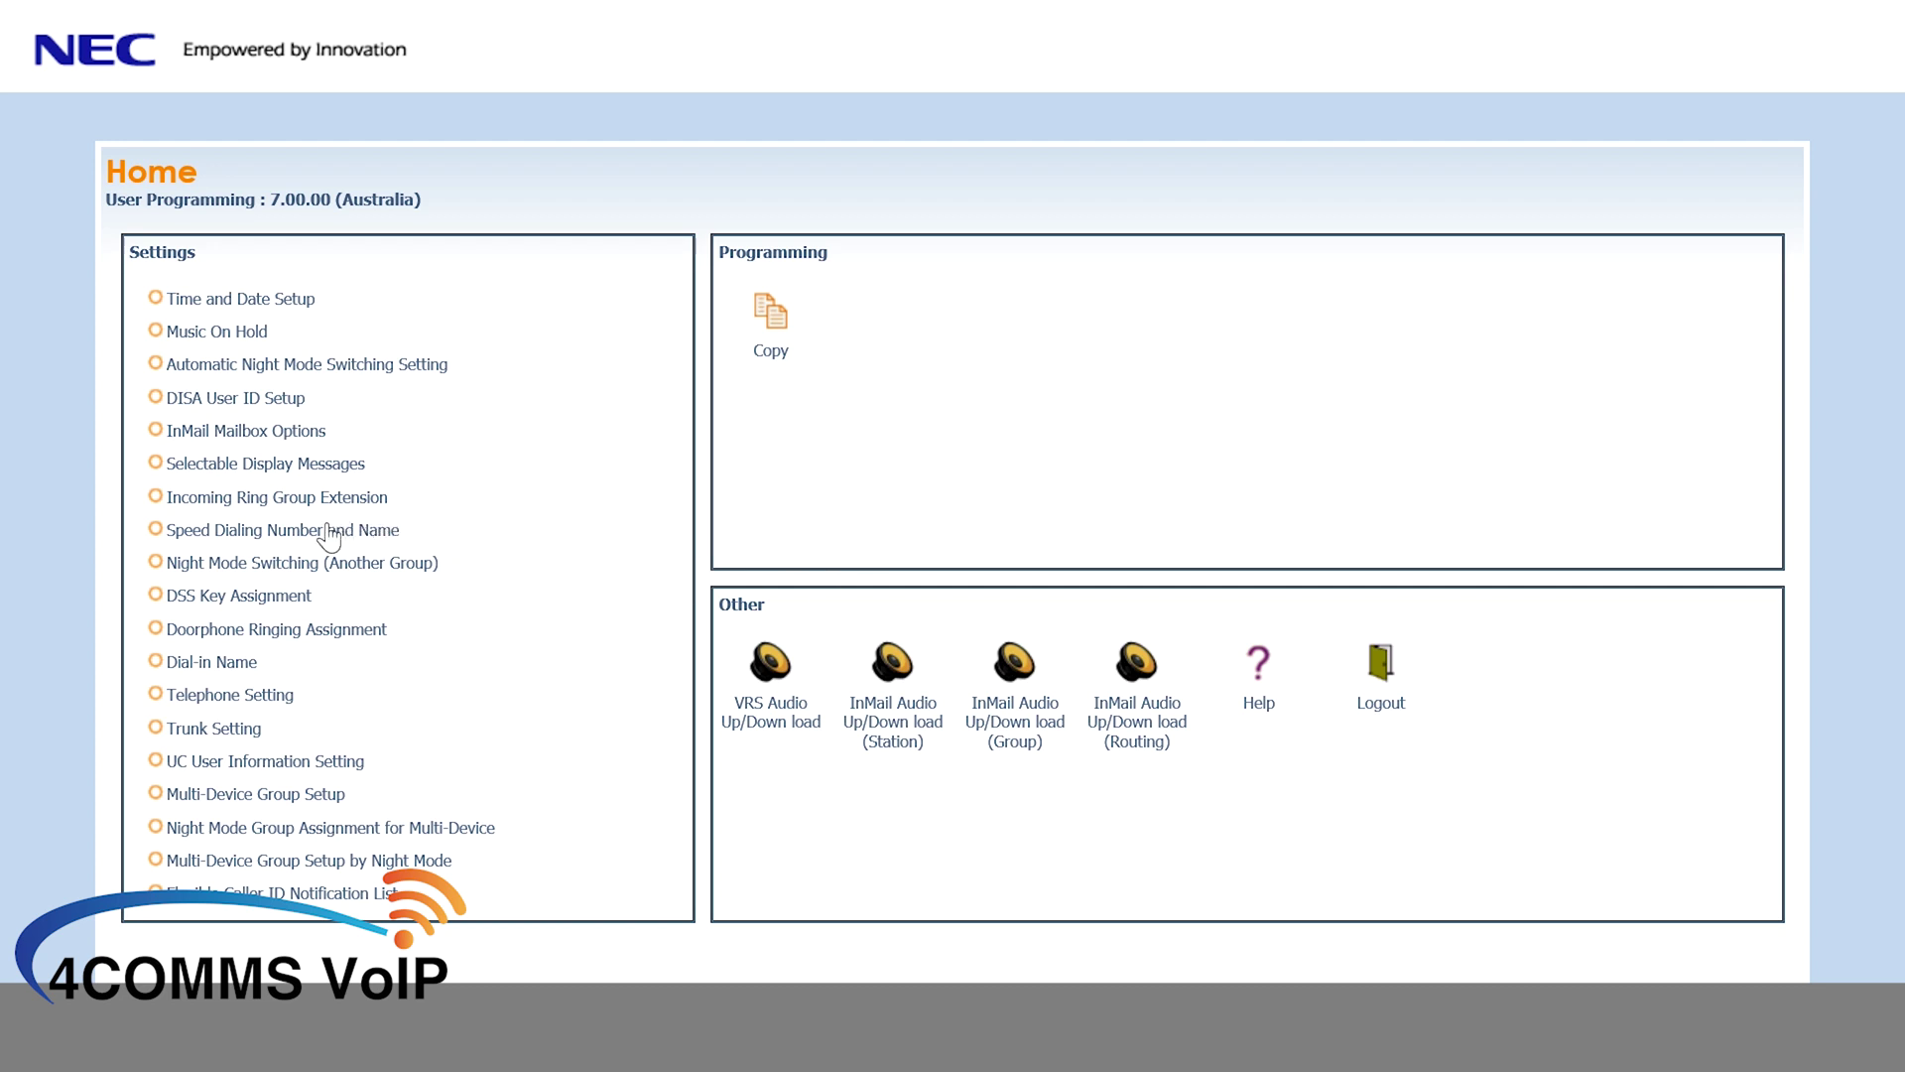
- Open Speed Dialing Number and Name, page back to entries 0989–0998, and select the 0996 Number field
click(238, 532)
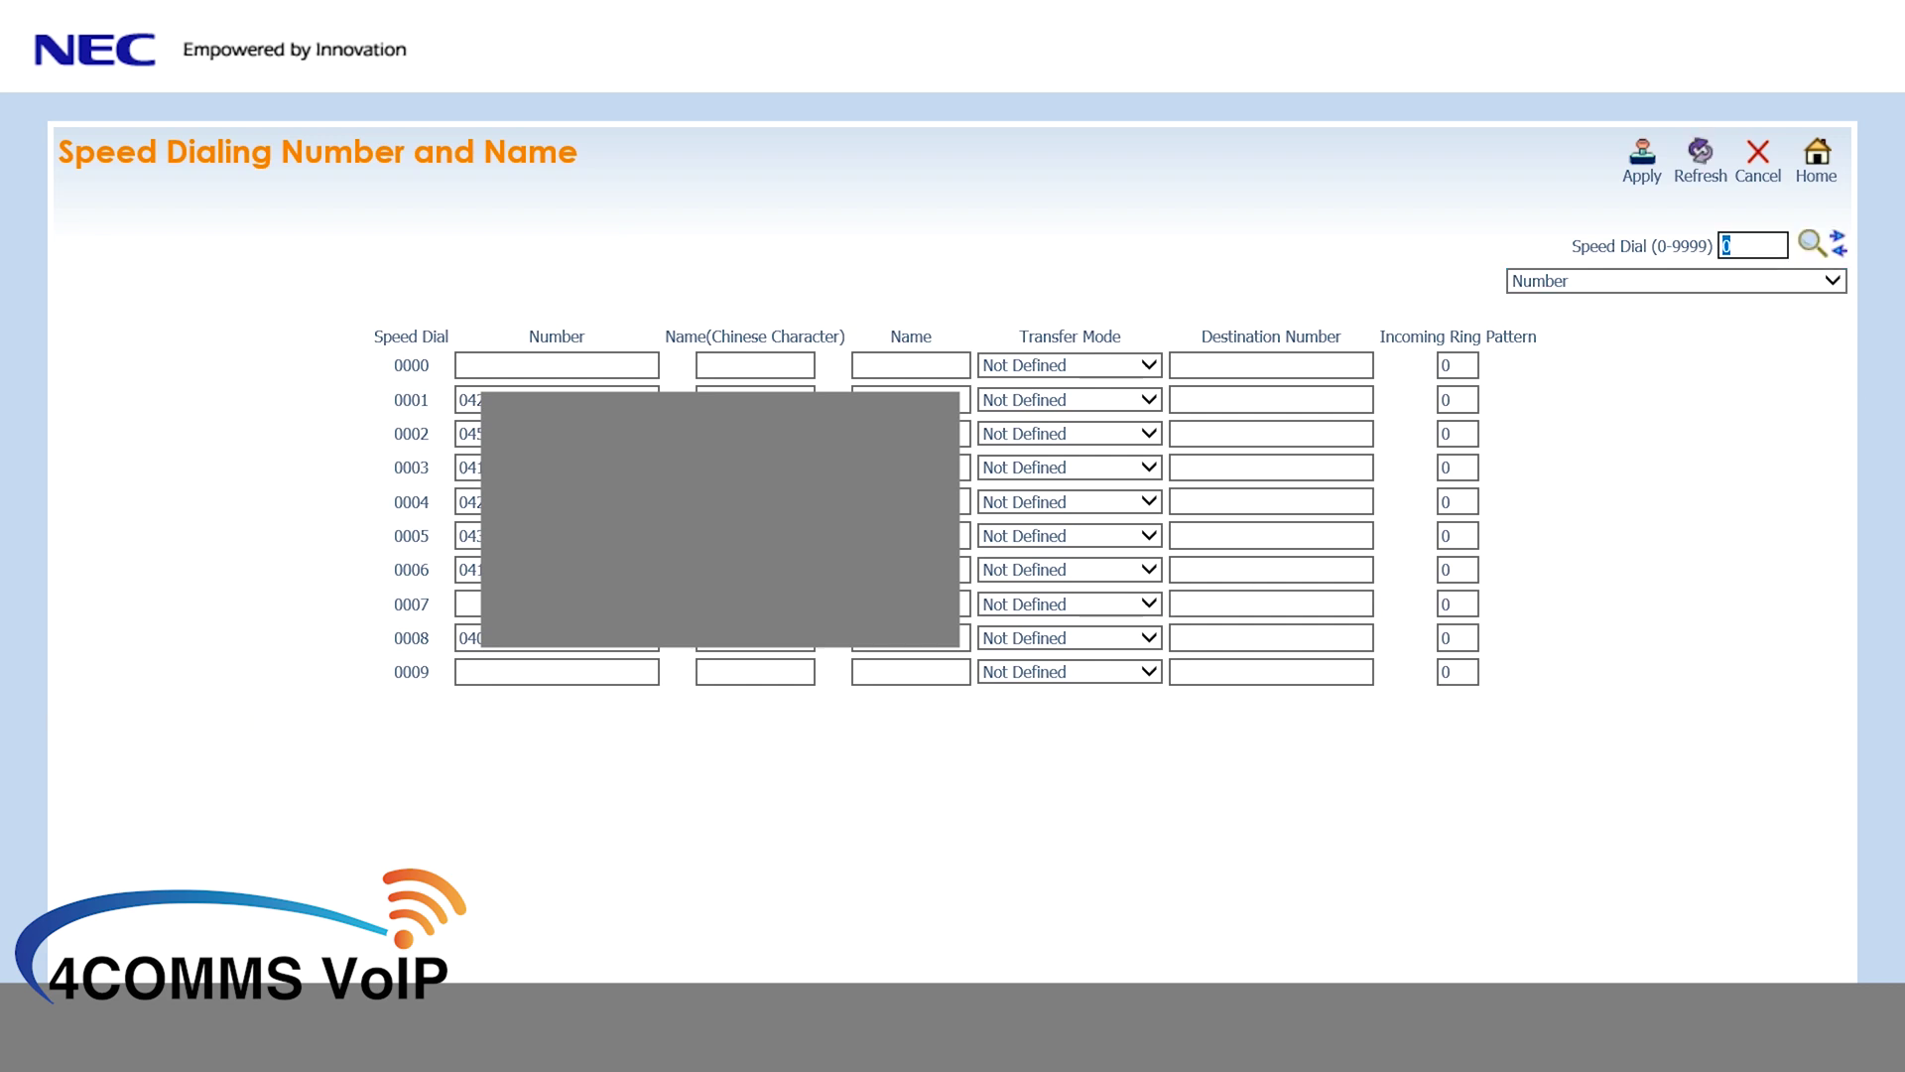
click(1839, 250)
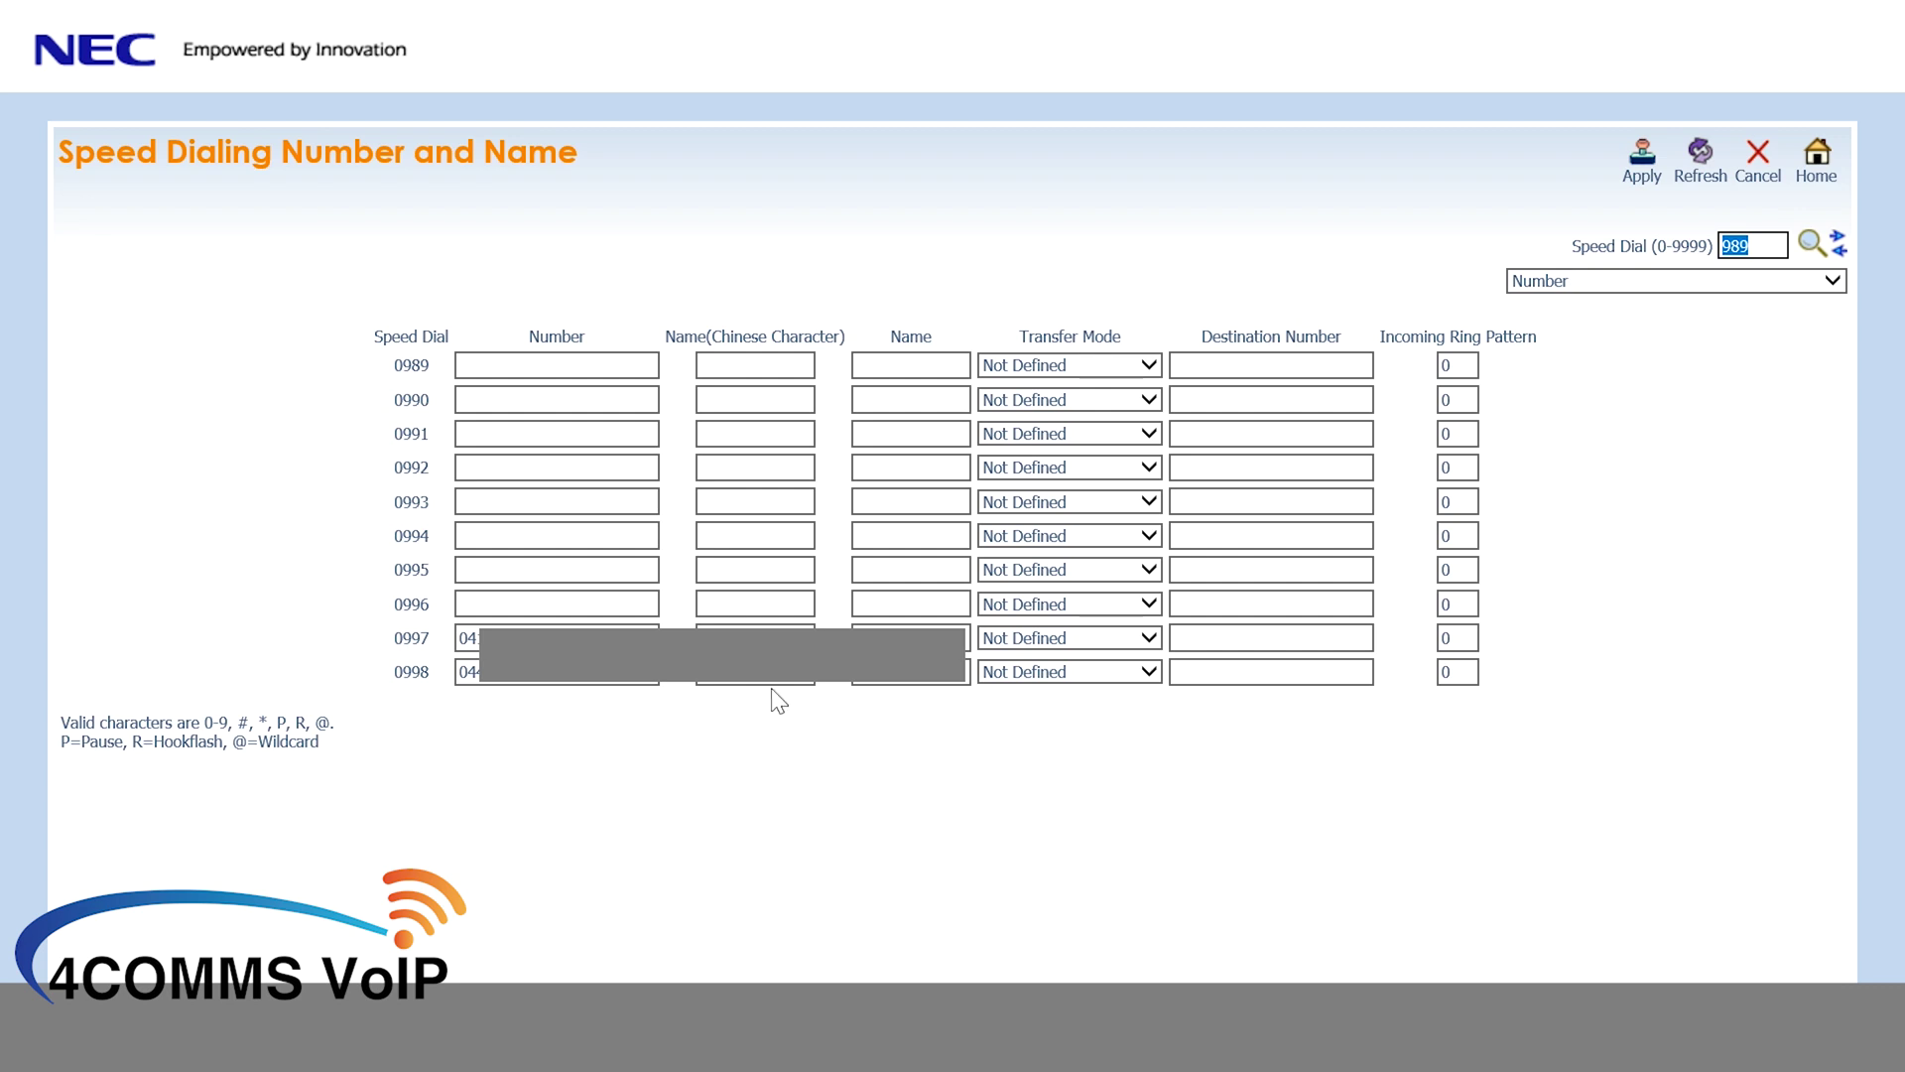
click(612, 608)
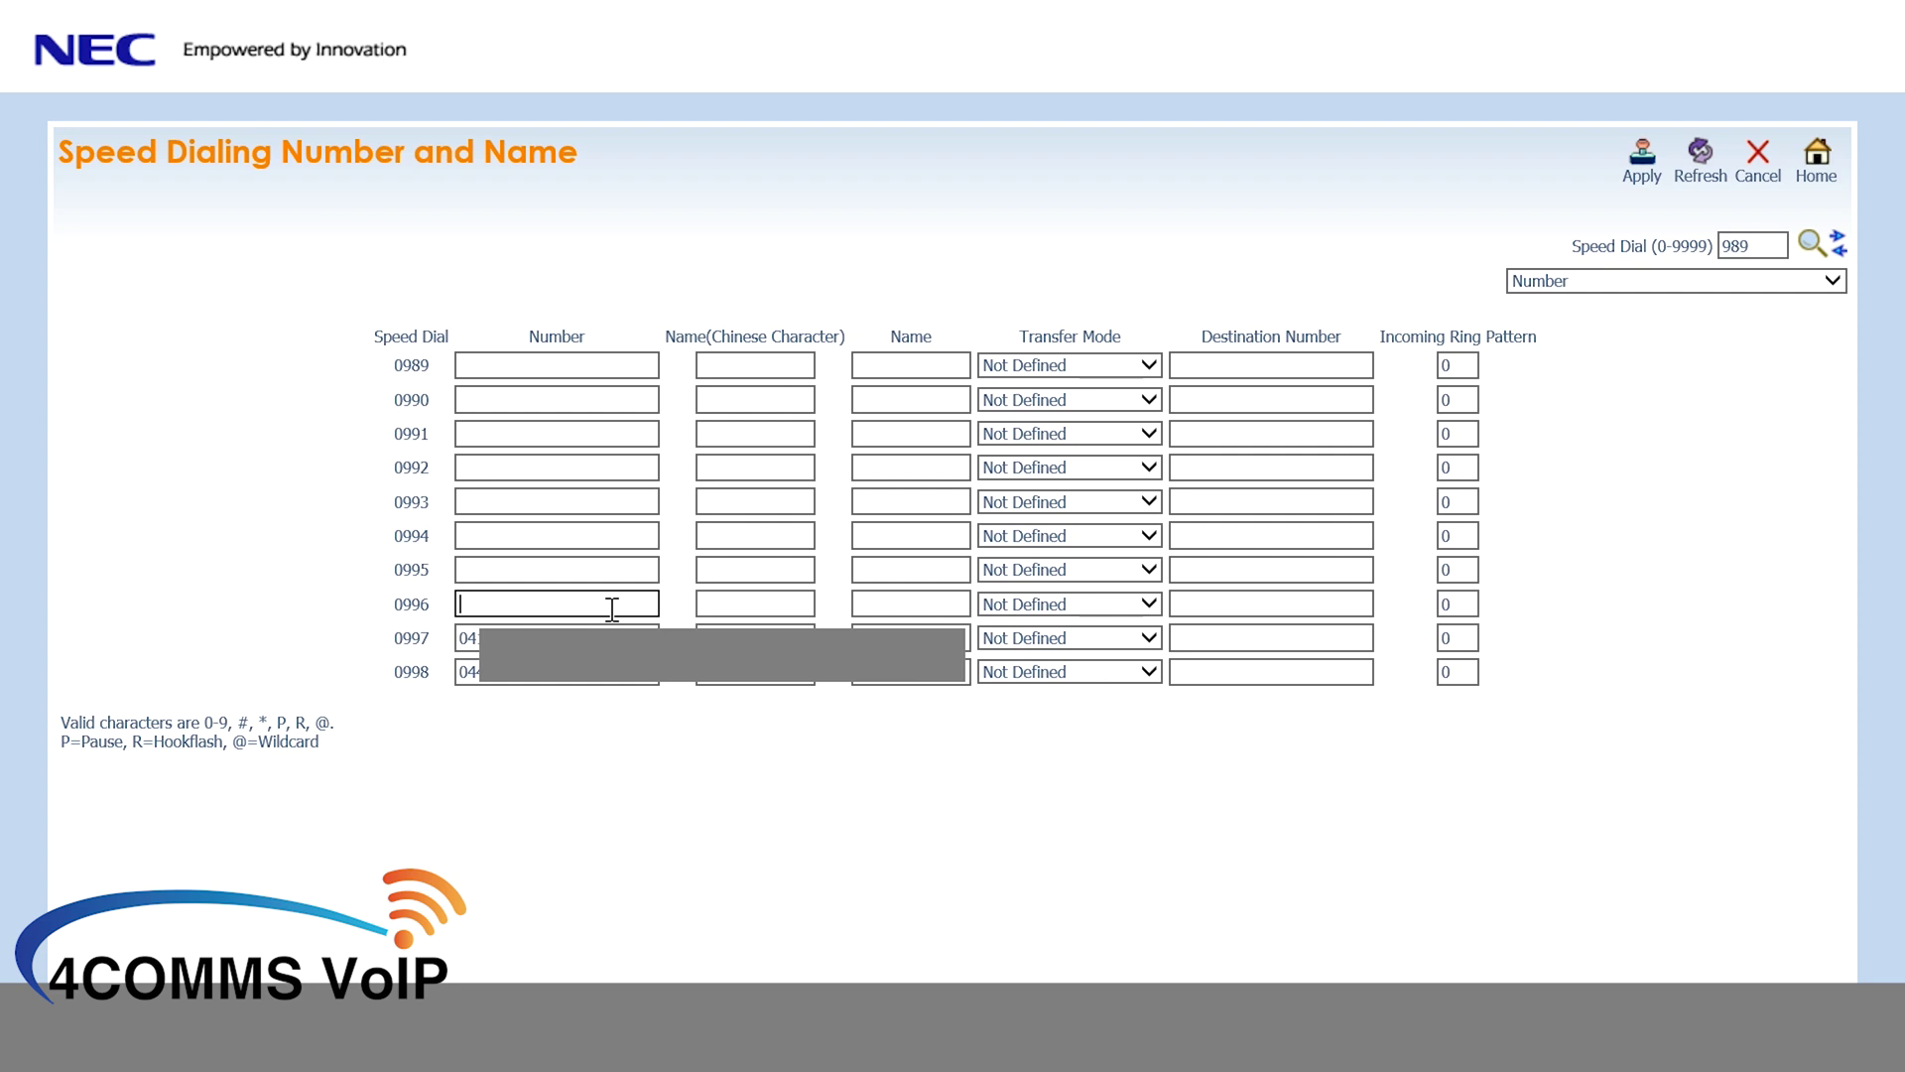
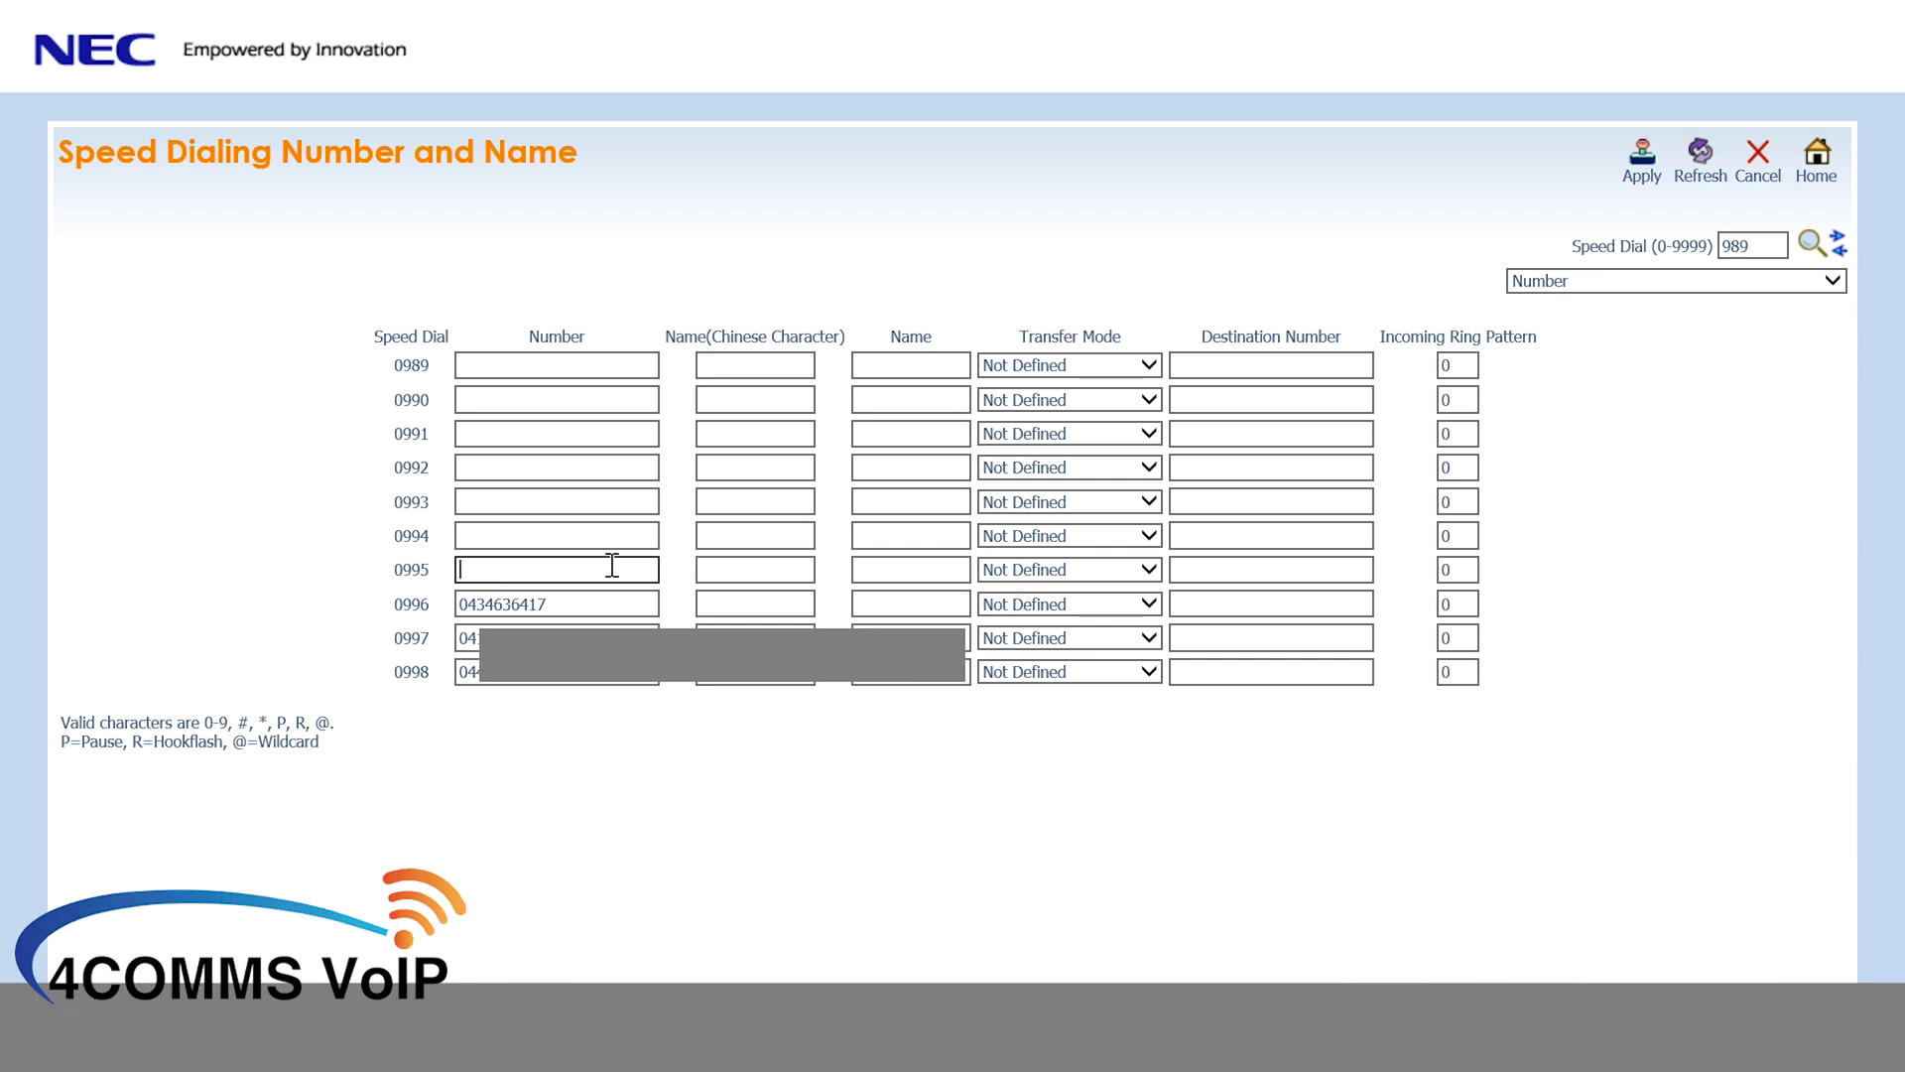
- Enter the two nuisance callers' numbers for 0996 and 0995, naming them Block and Block2
click(884, 572)
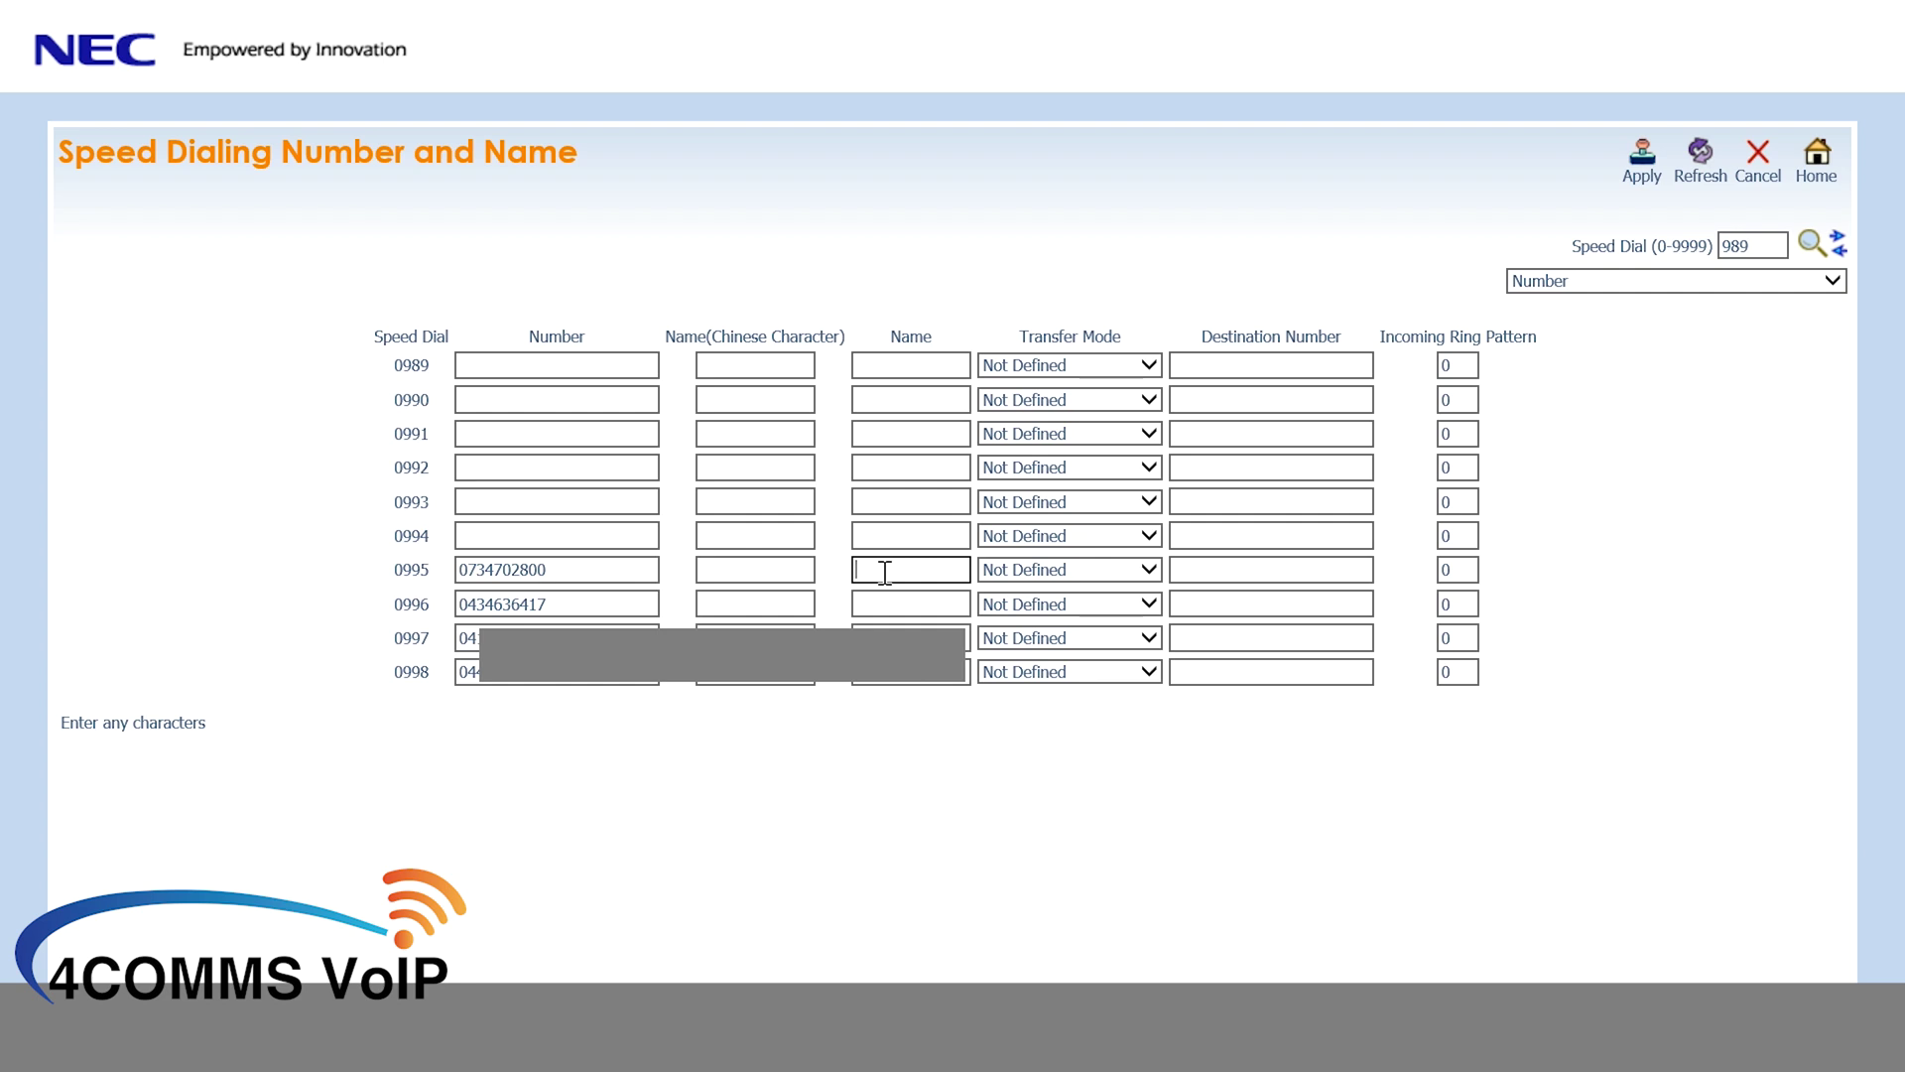
text(Block)
click(919, 601)
text(Block2)
- Rename 0995 to Block1 and set the 0995 and 0996 transfer modes to Internal Dial
click(923, 571)
text(1)
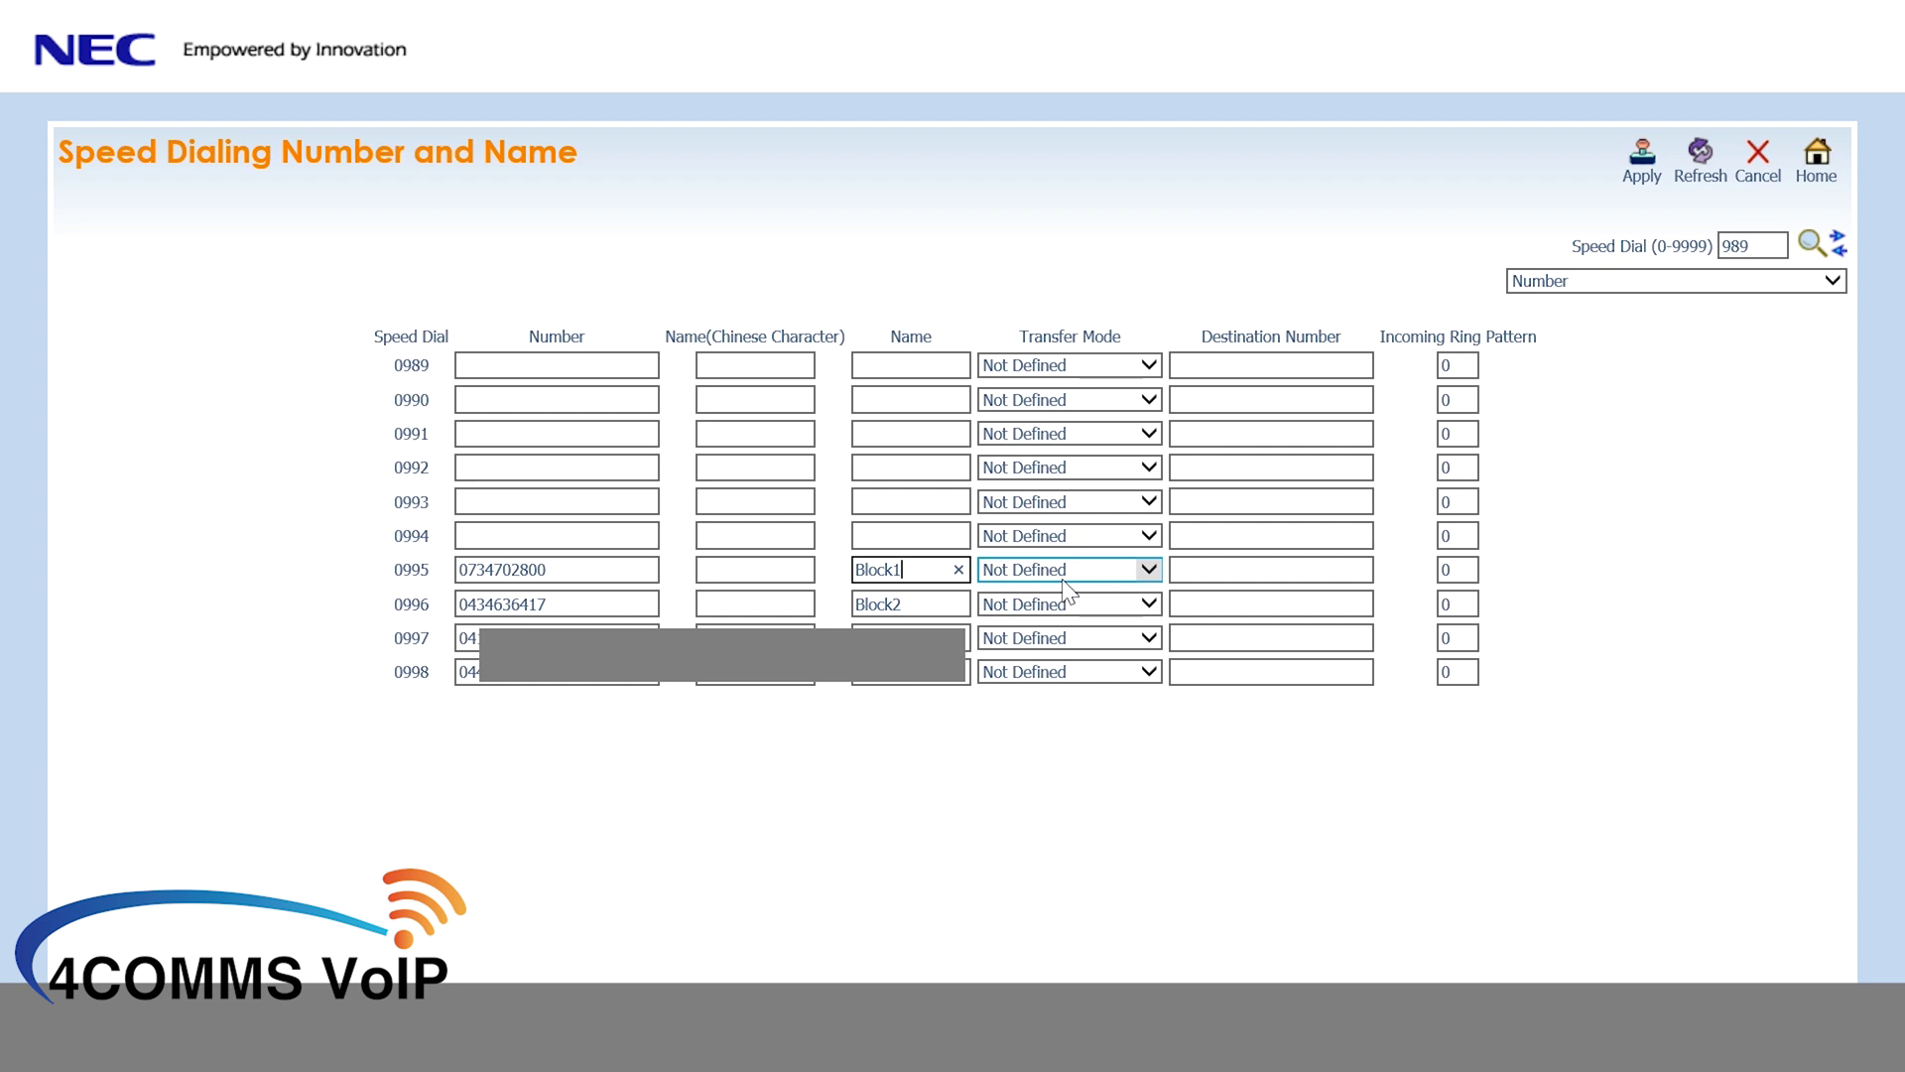
click(1223, 363)
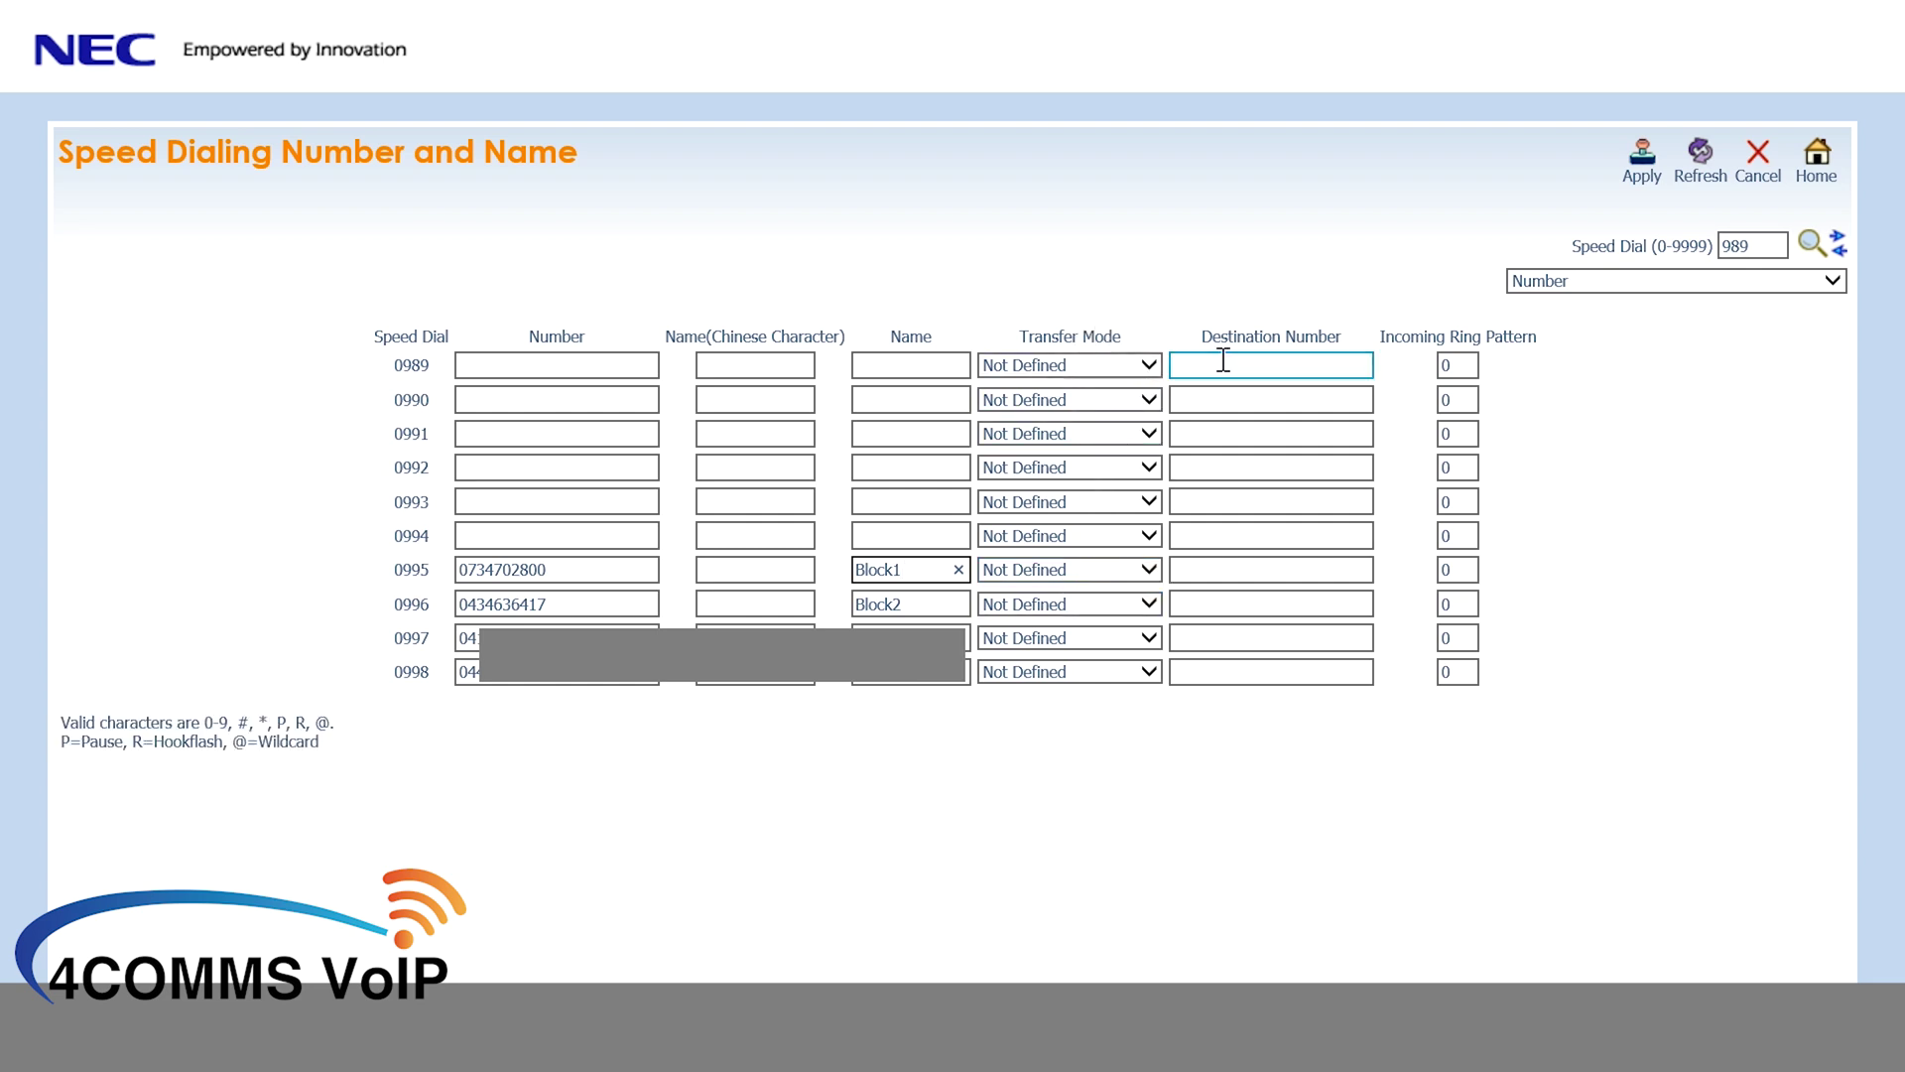
click(1061, 578)
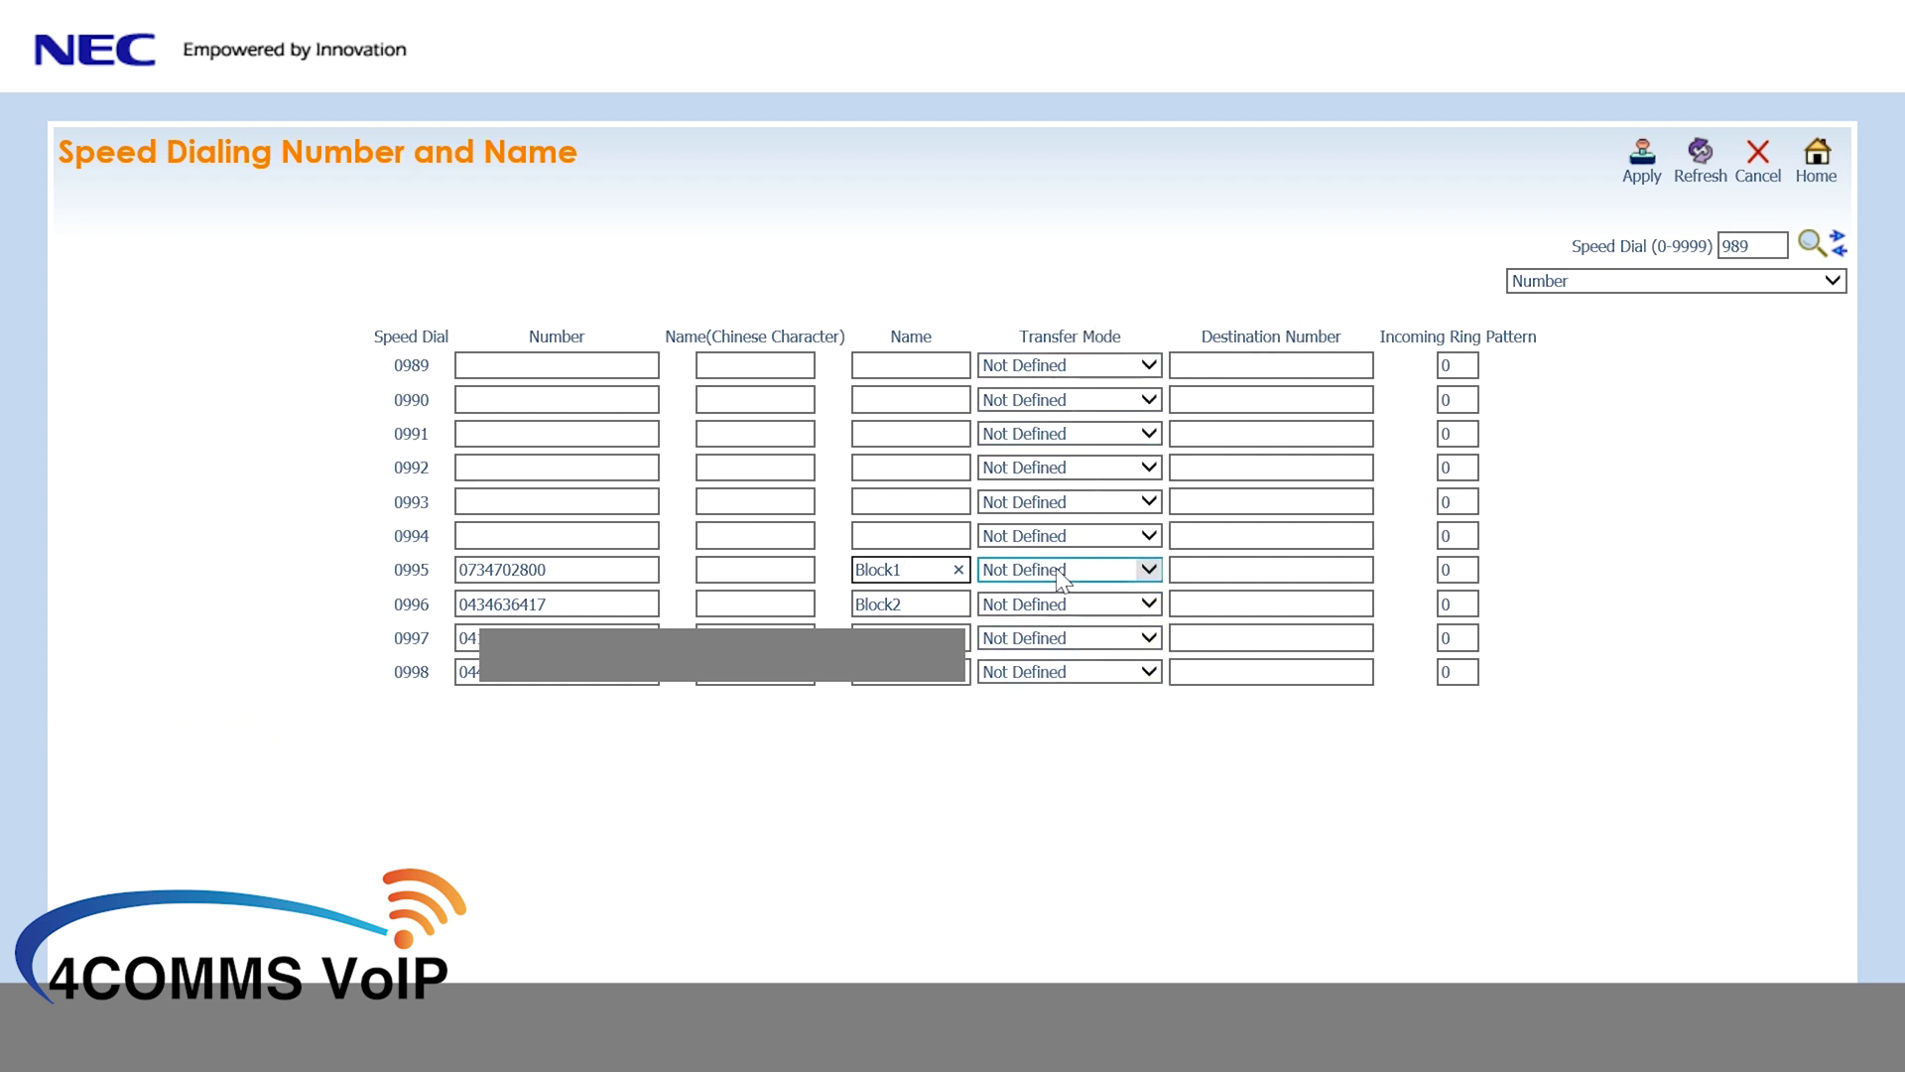
click(1062, 579)
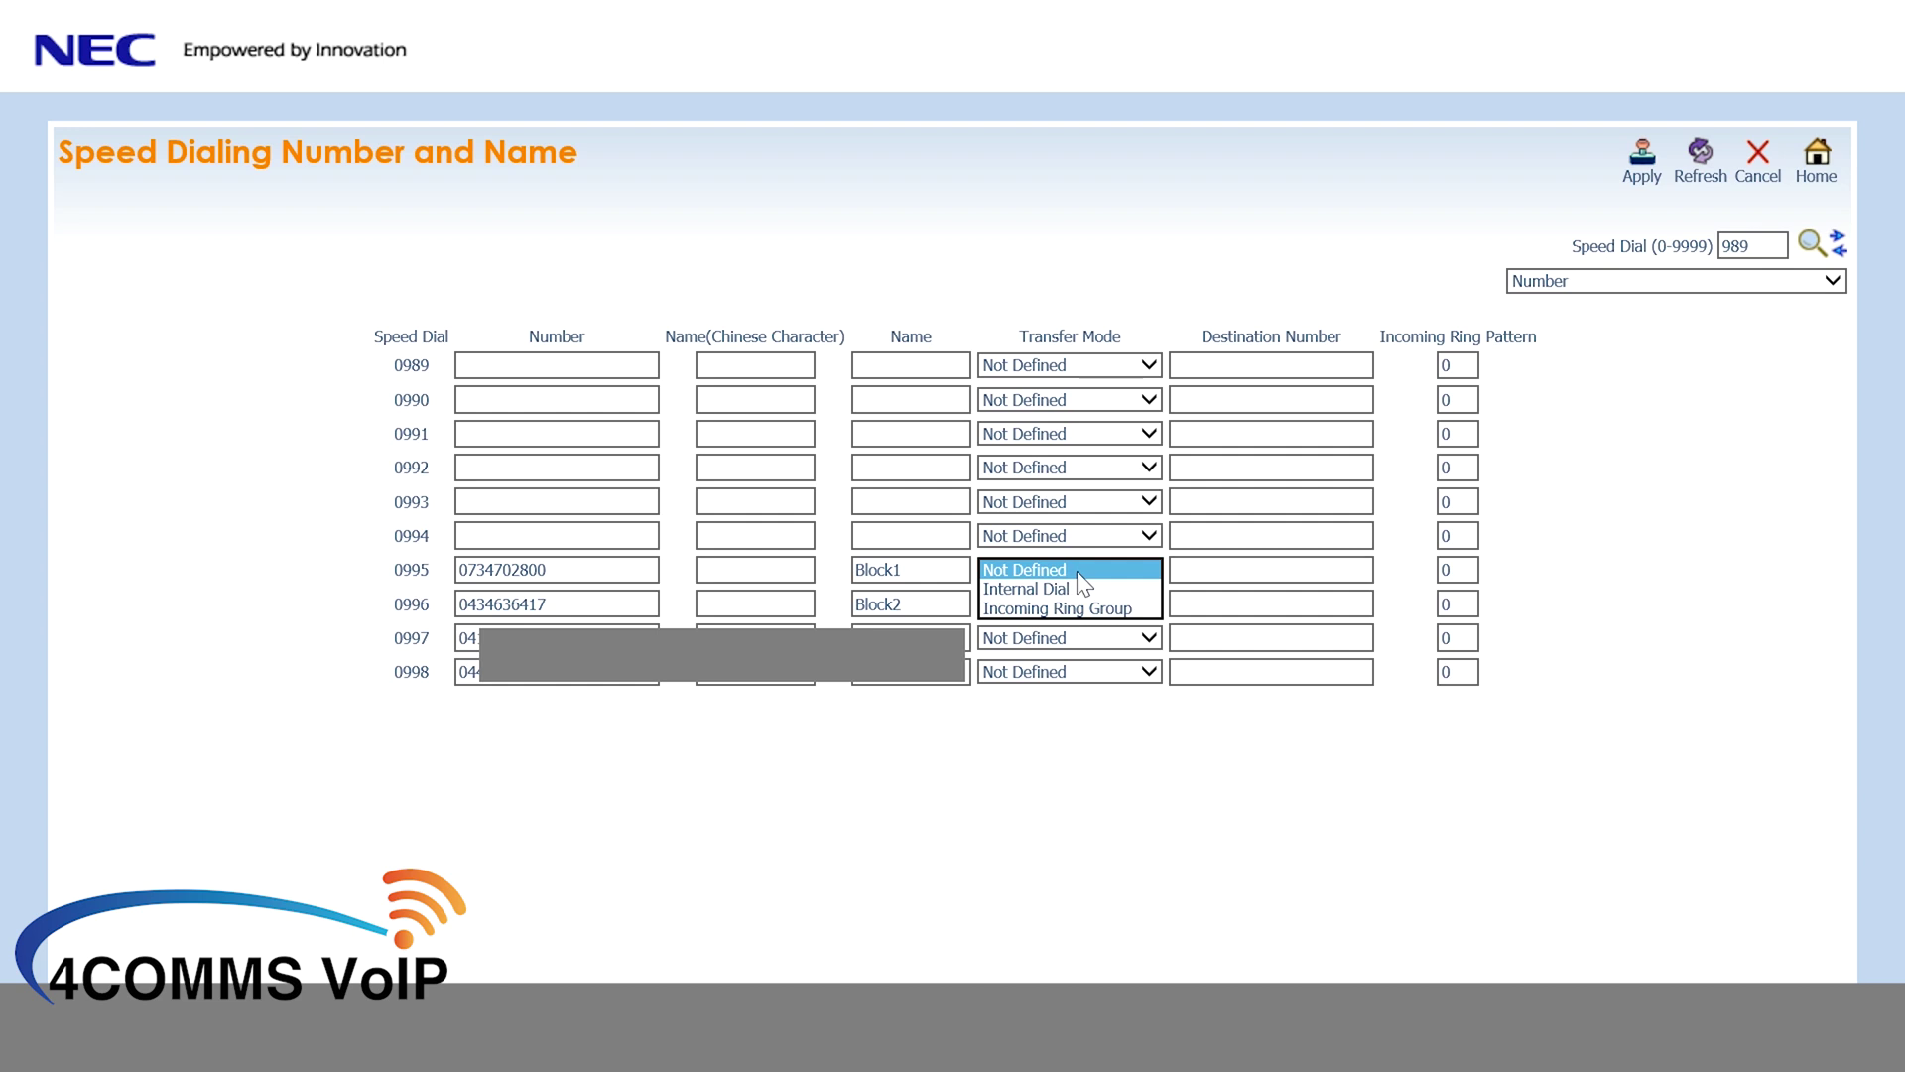
click(1078, 585)
click(1075, 607)
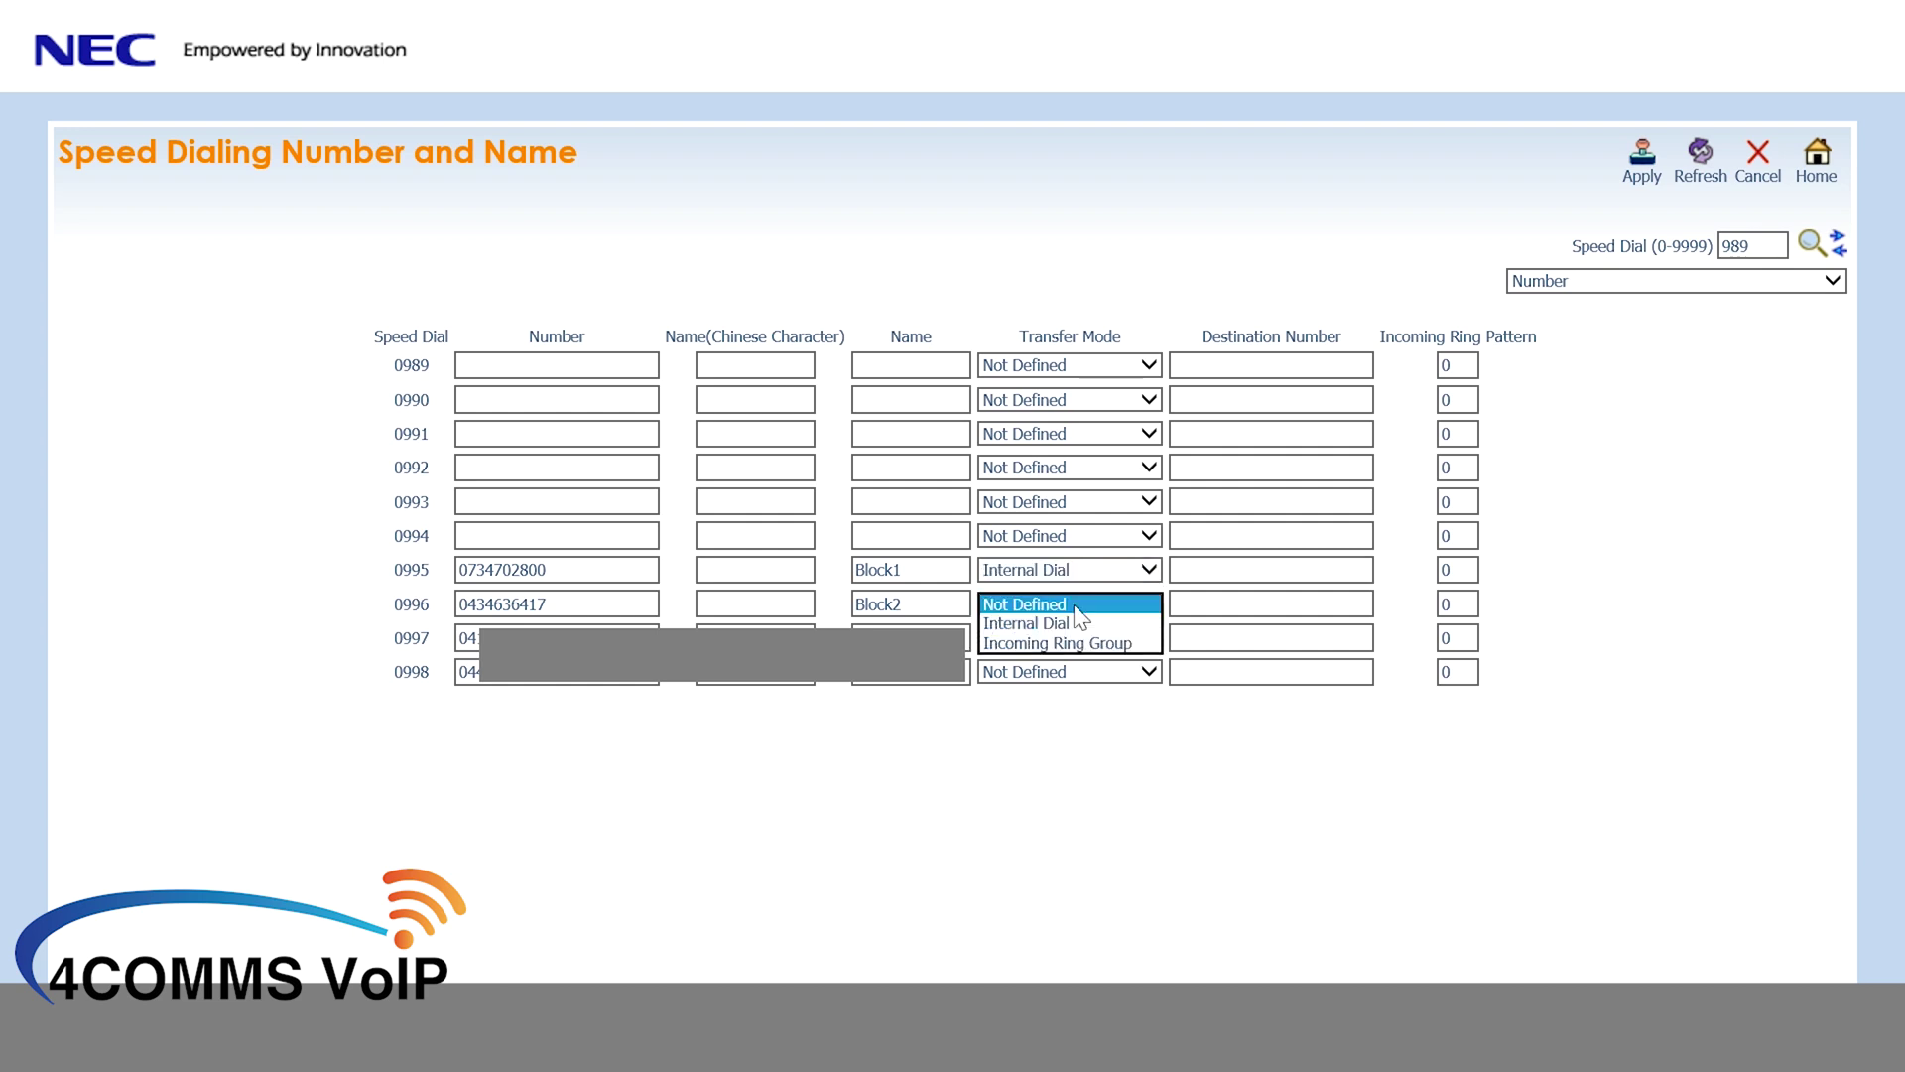
click(1070, 619)
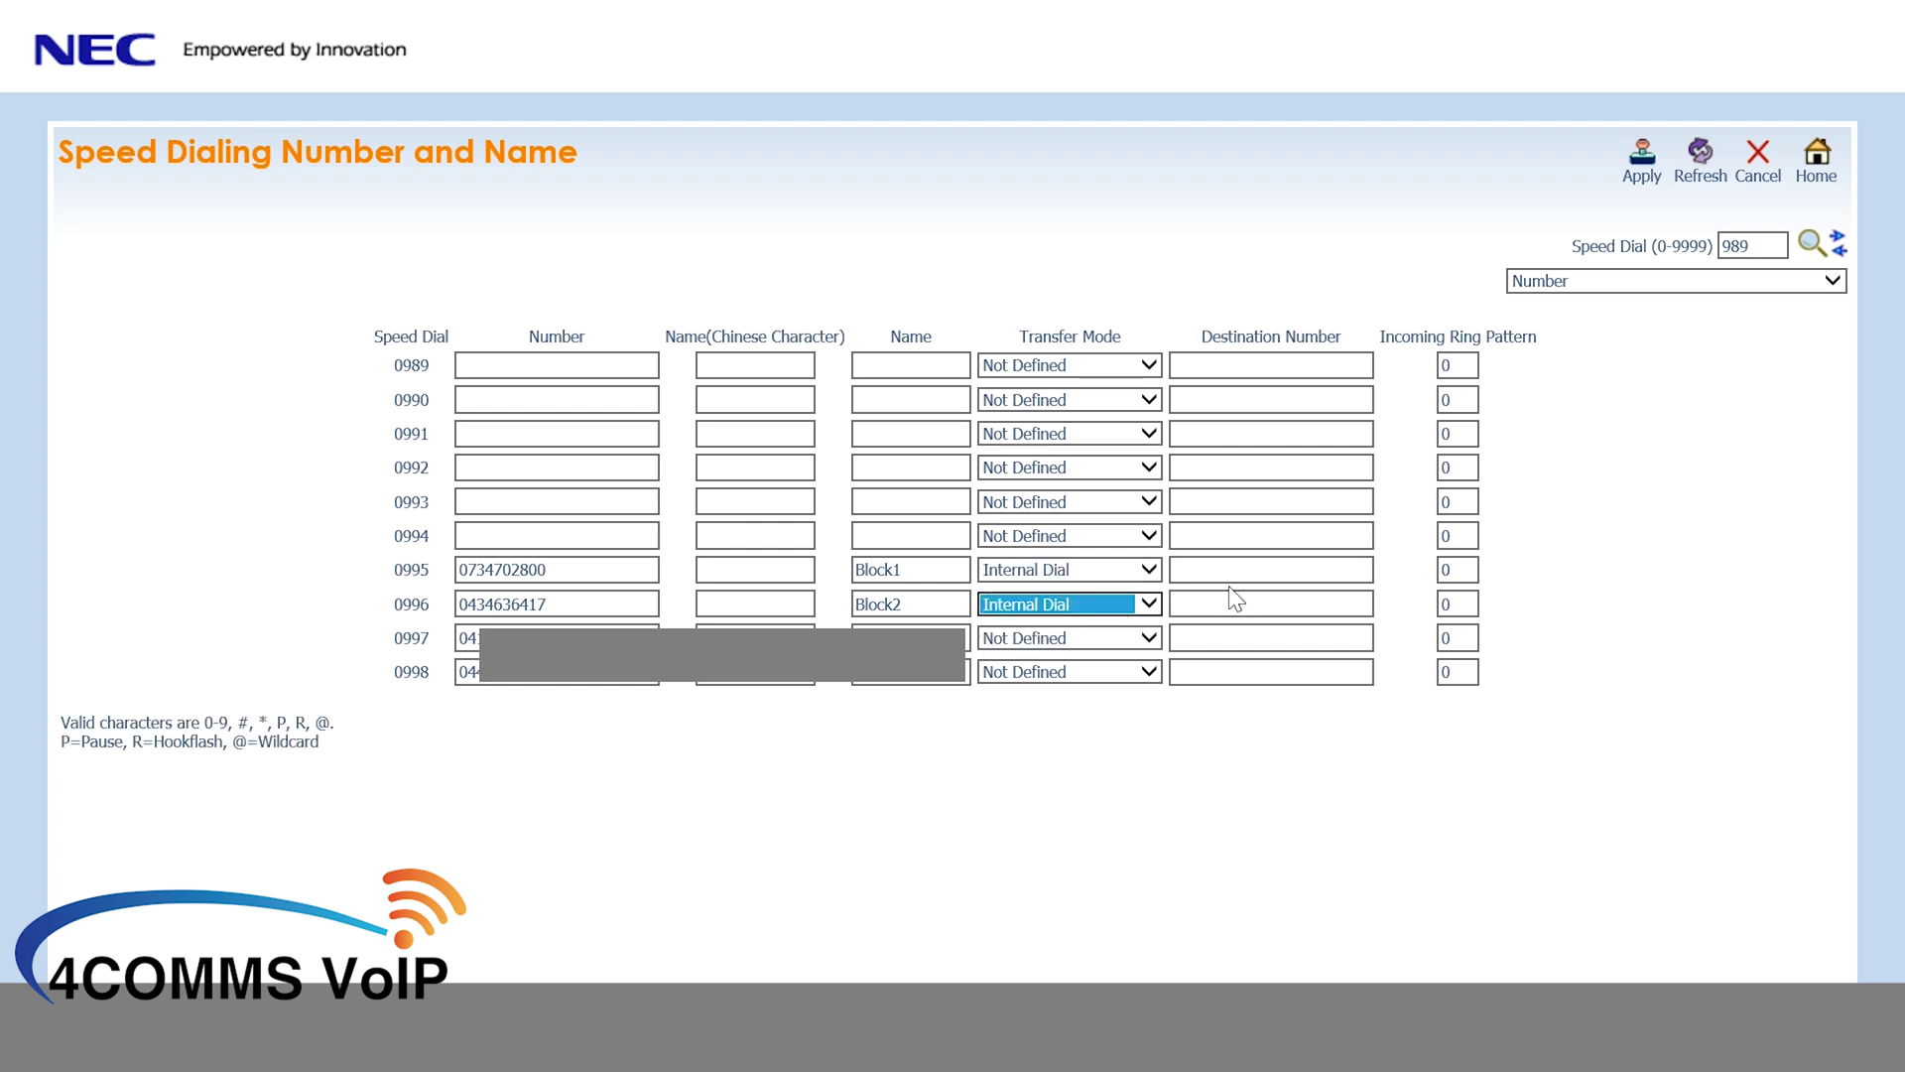
- Set 0995's destination number to 9999 and apply the changes
click(1250, 573)
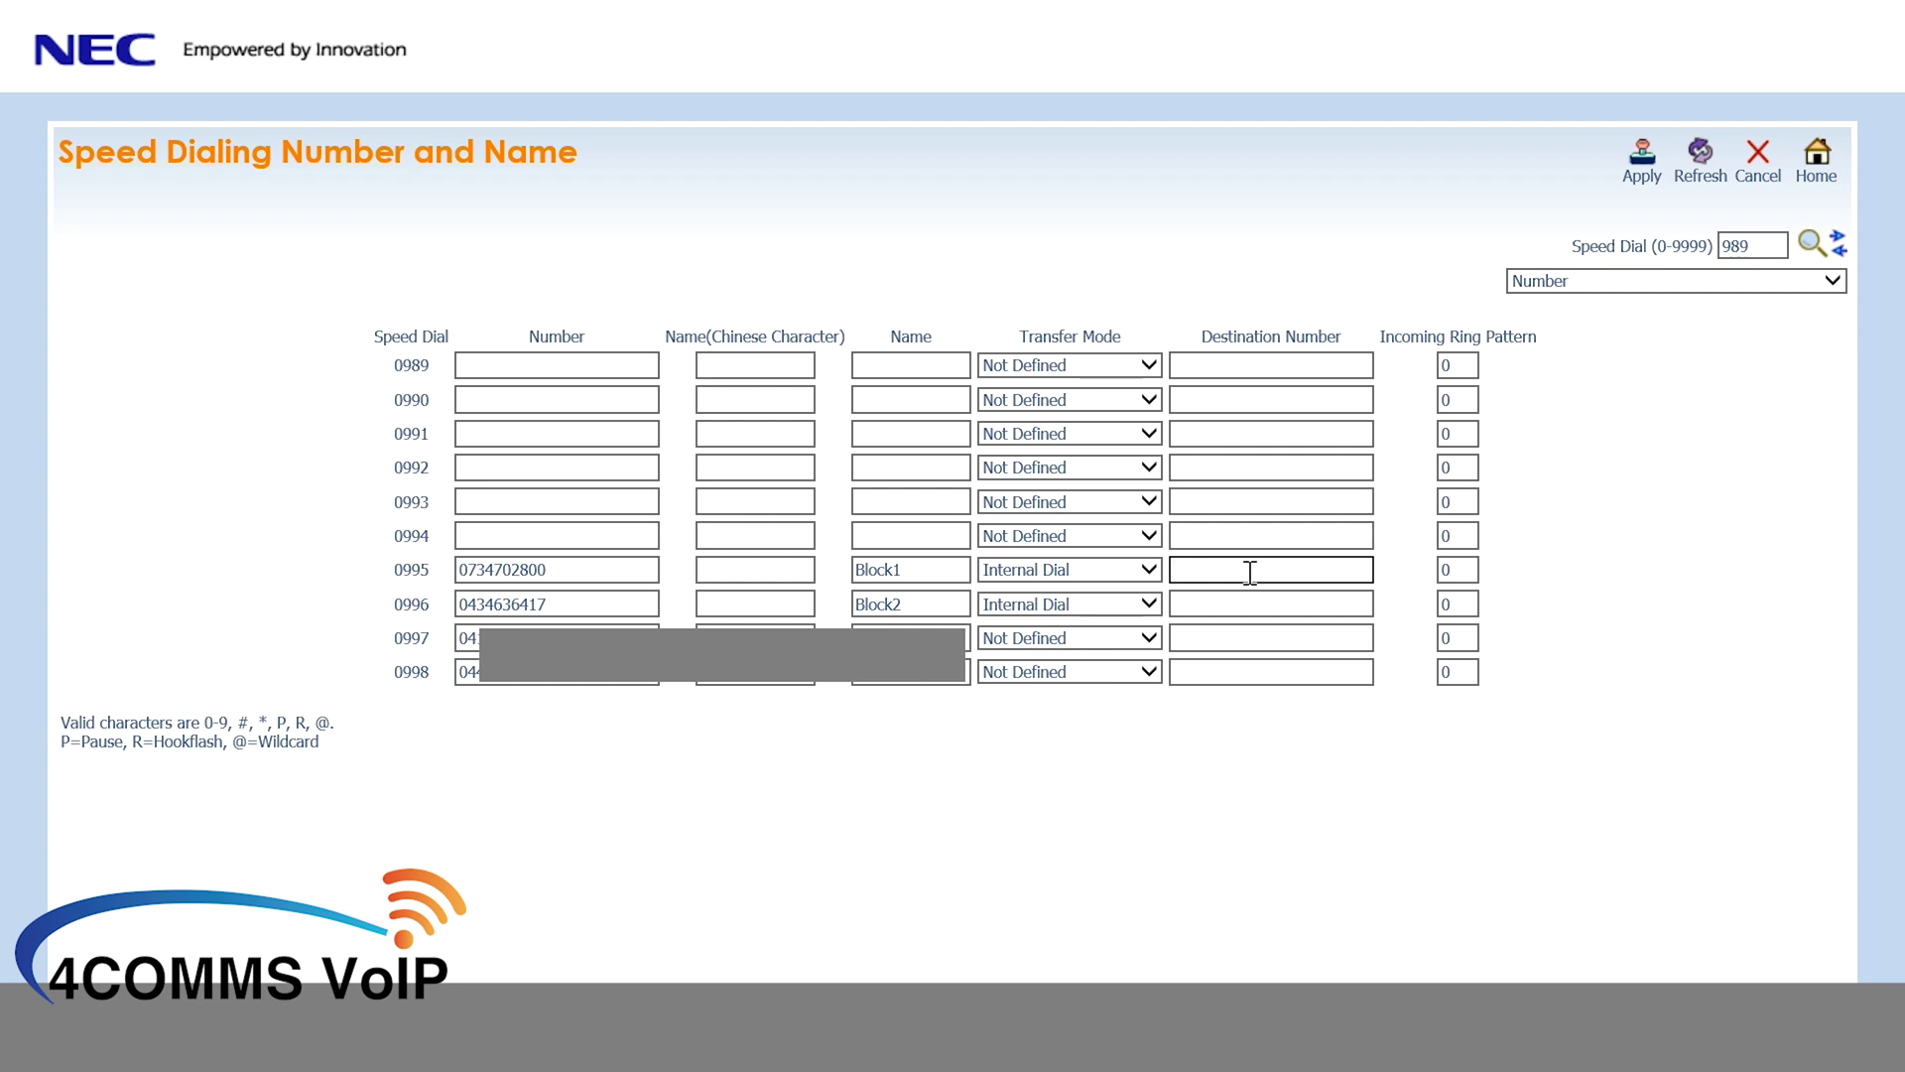
click(1645, 175)
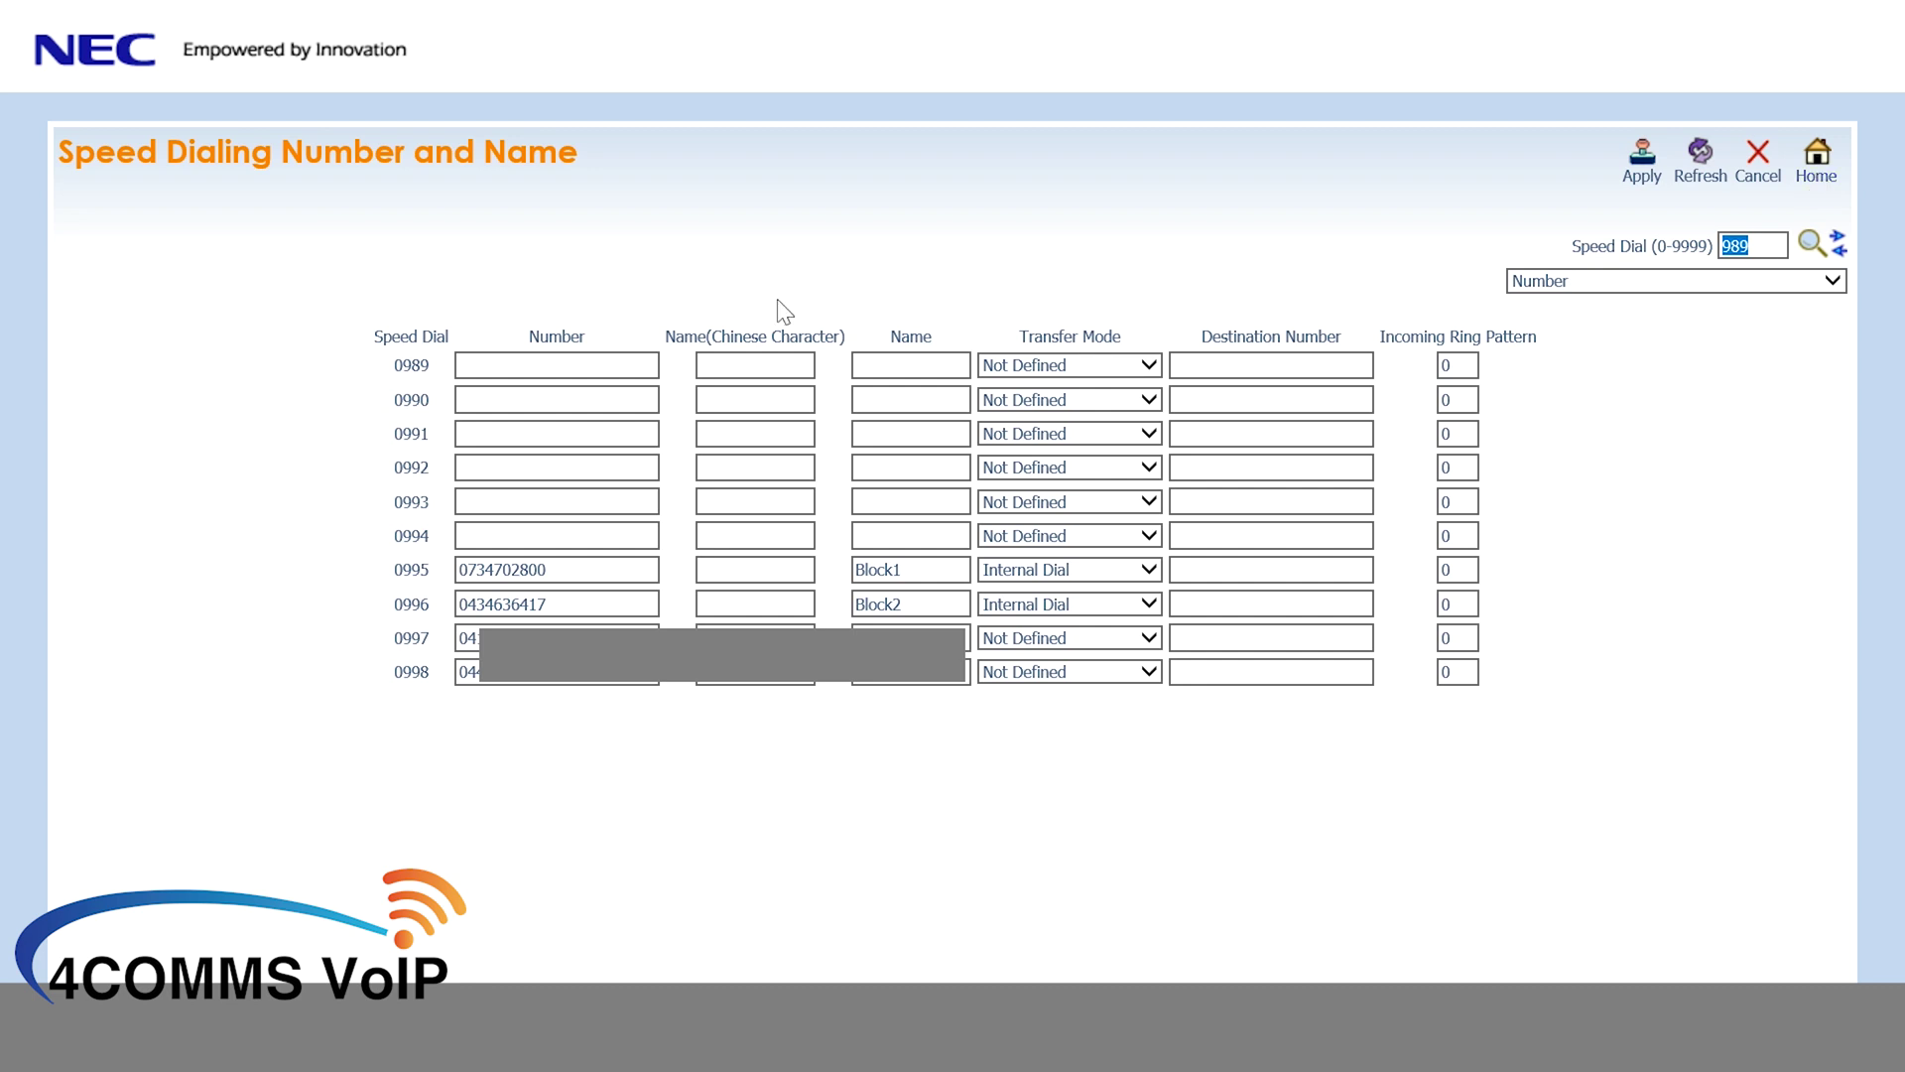
click(1271, 569)
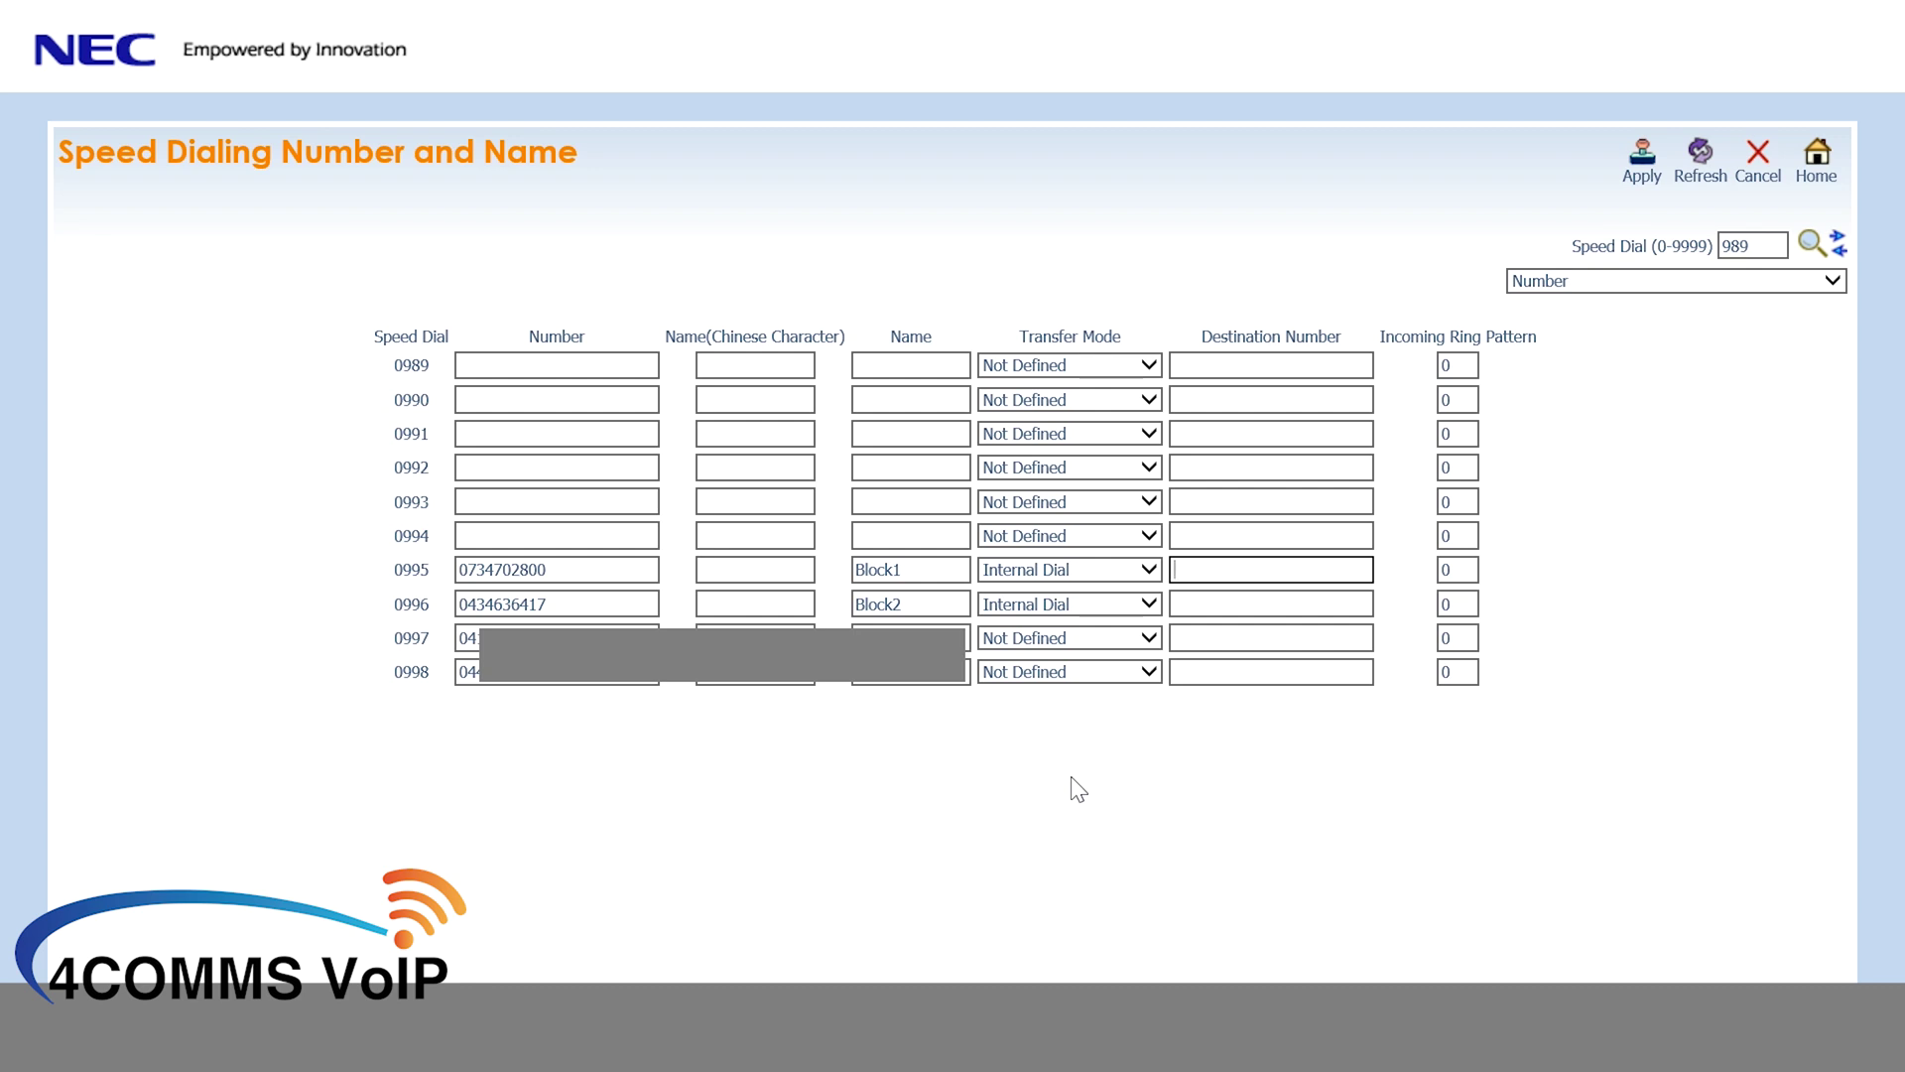
text(9999)
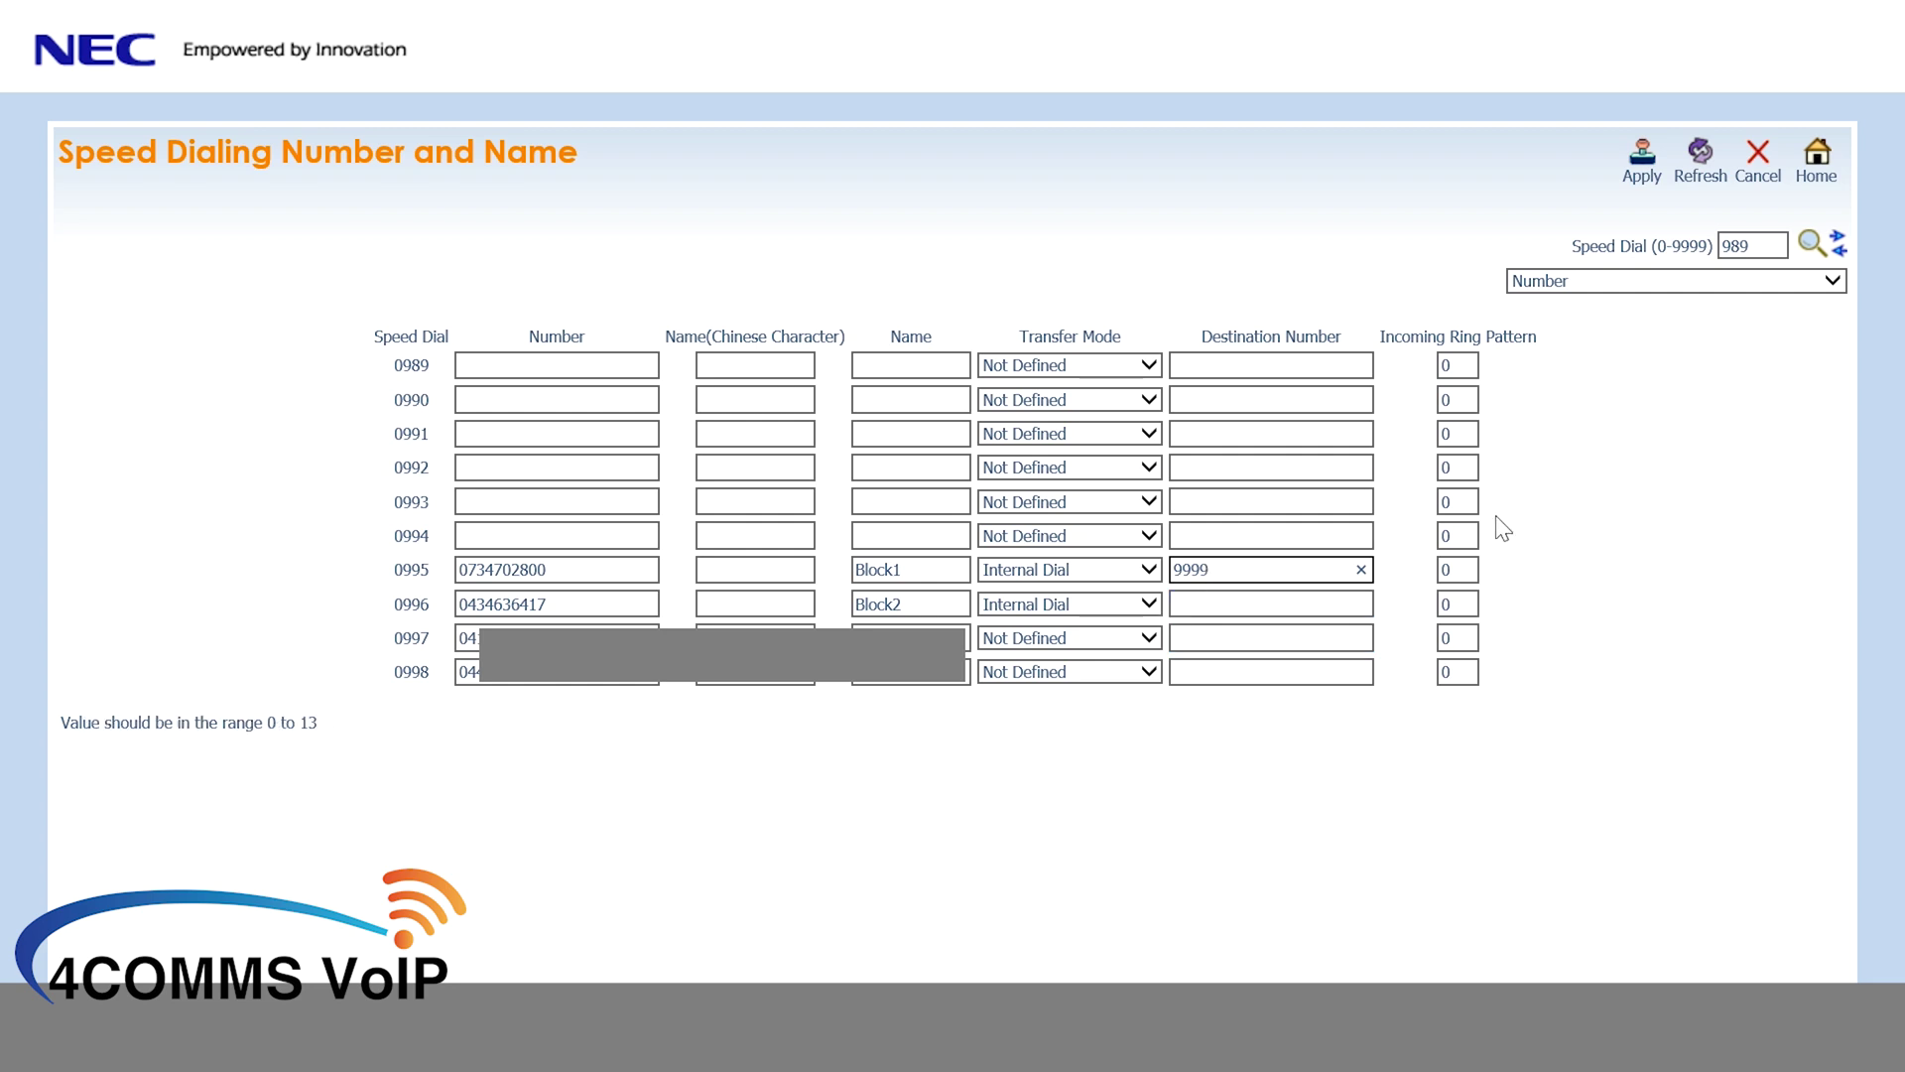
click(1643, 168)
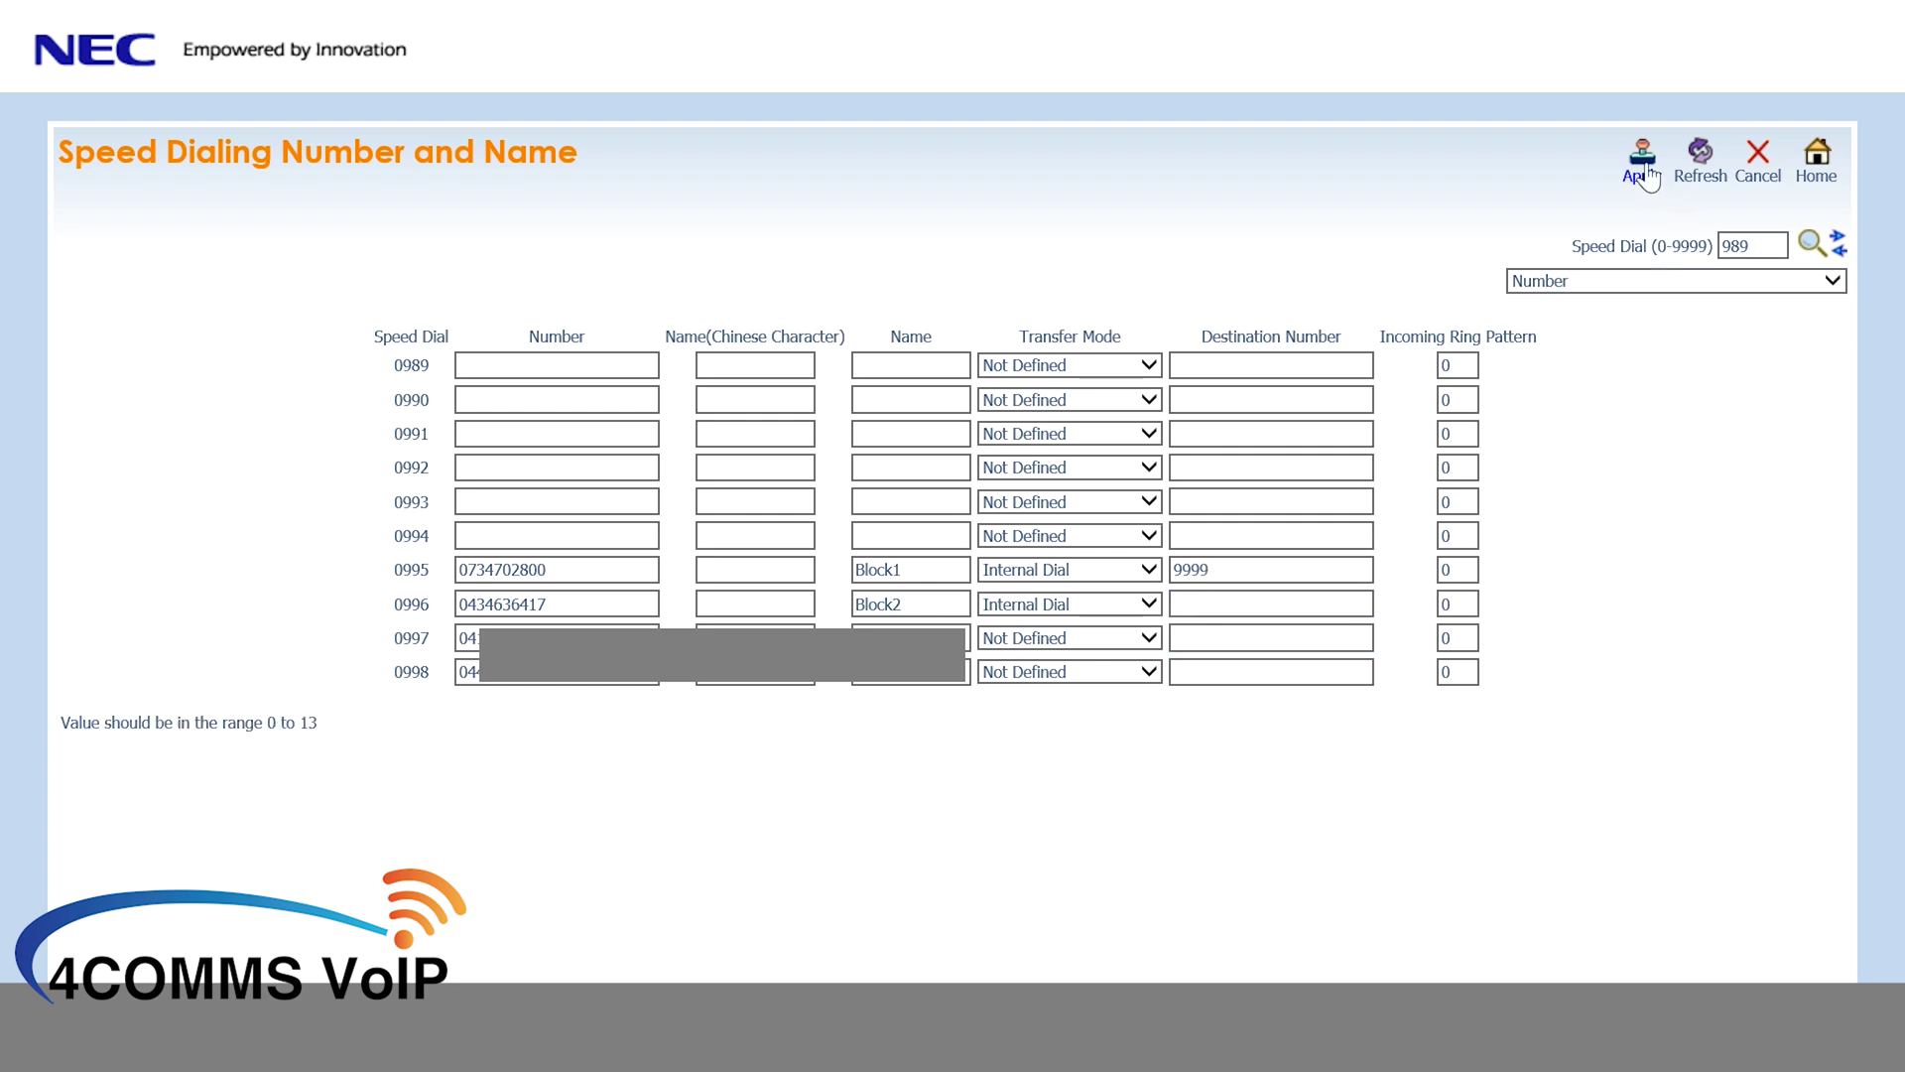
click(1276, 602)
- Give 0996 destination 9999, then fill entry 0994 with the mobile number and name My Mobile
text(9999)
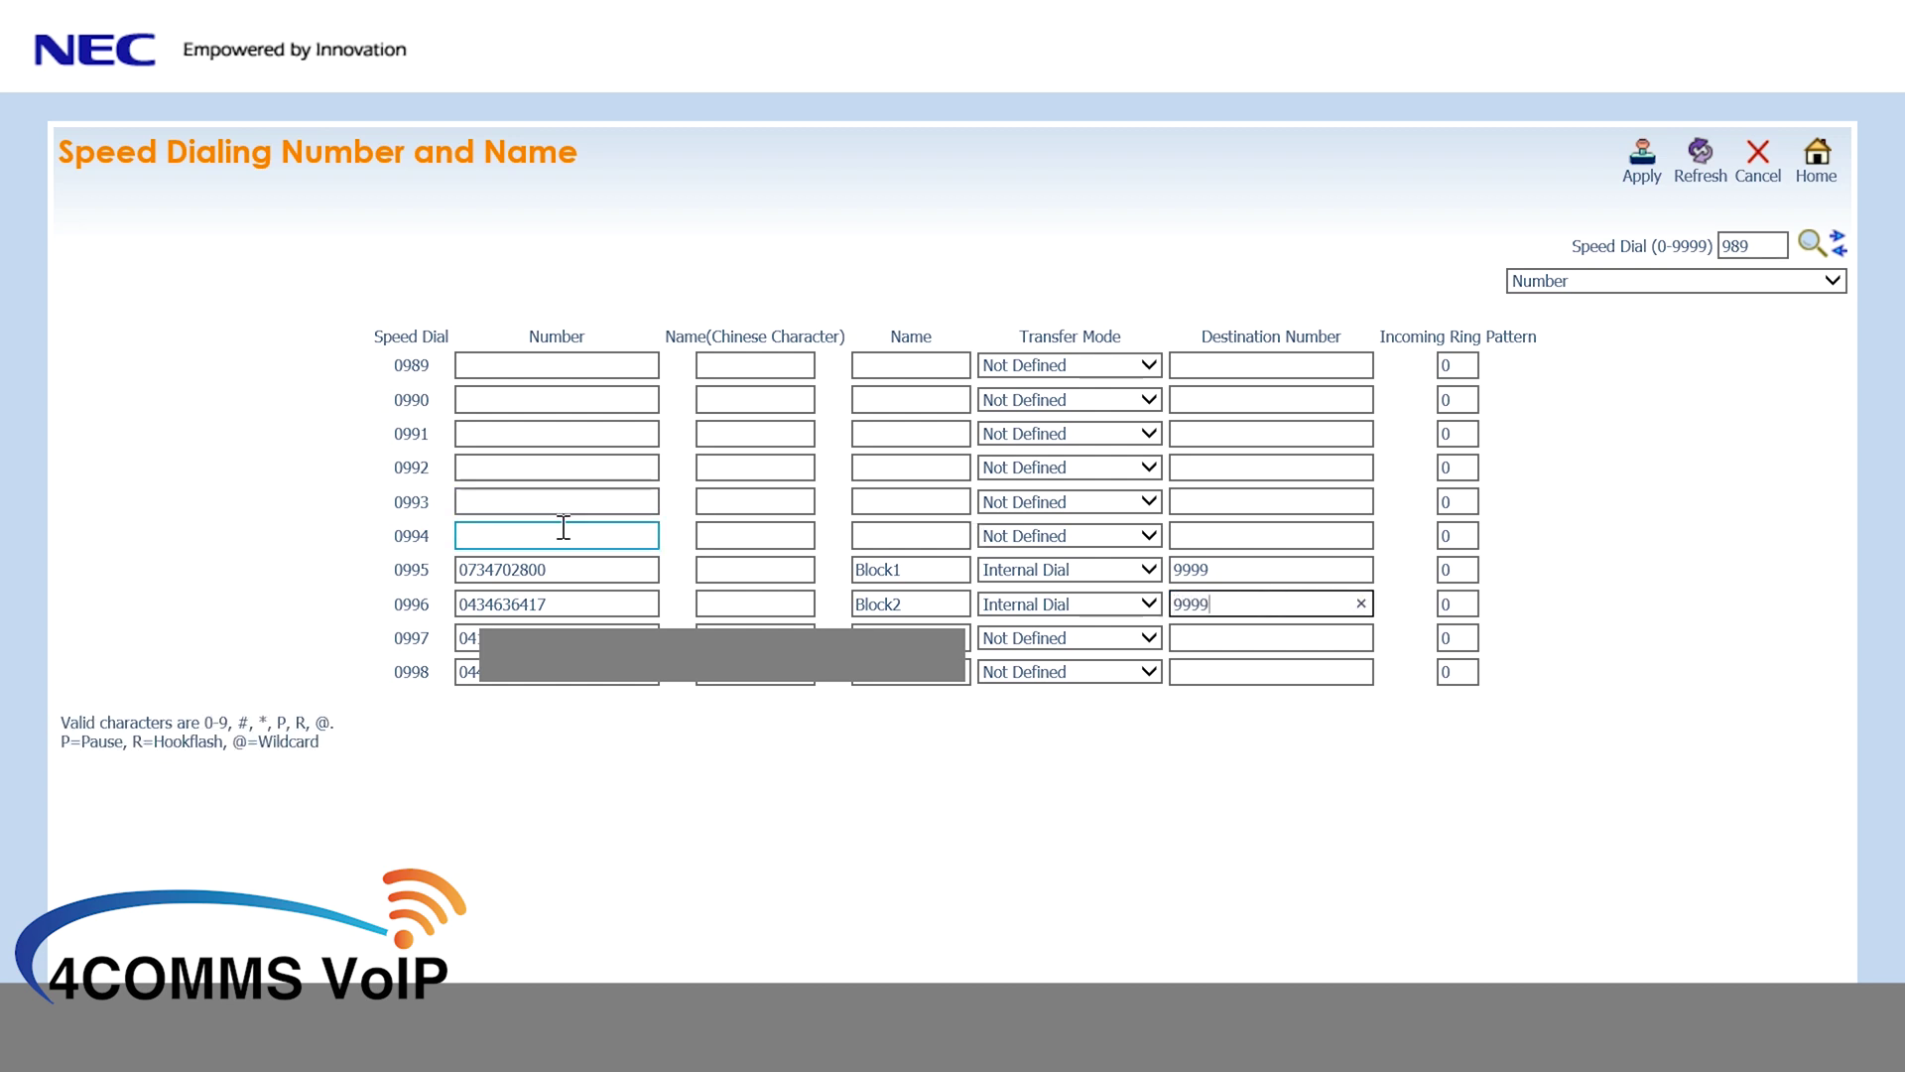
click(563, 536)
text(0)
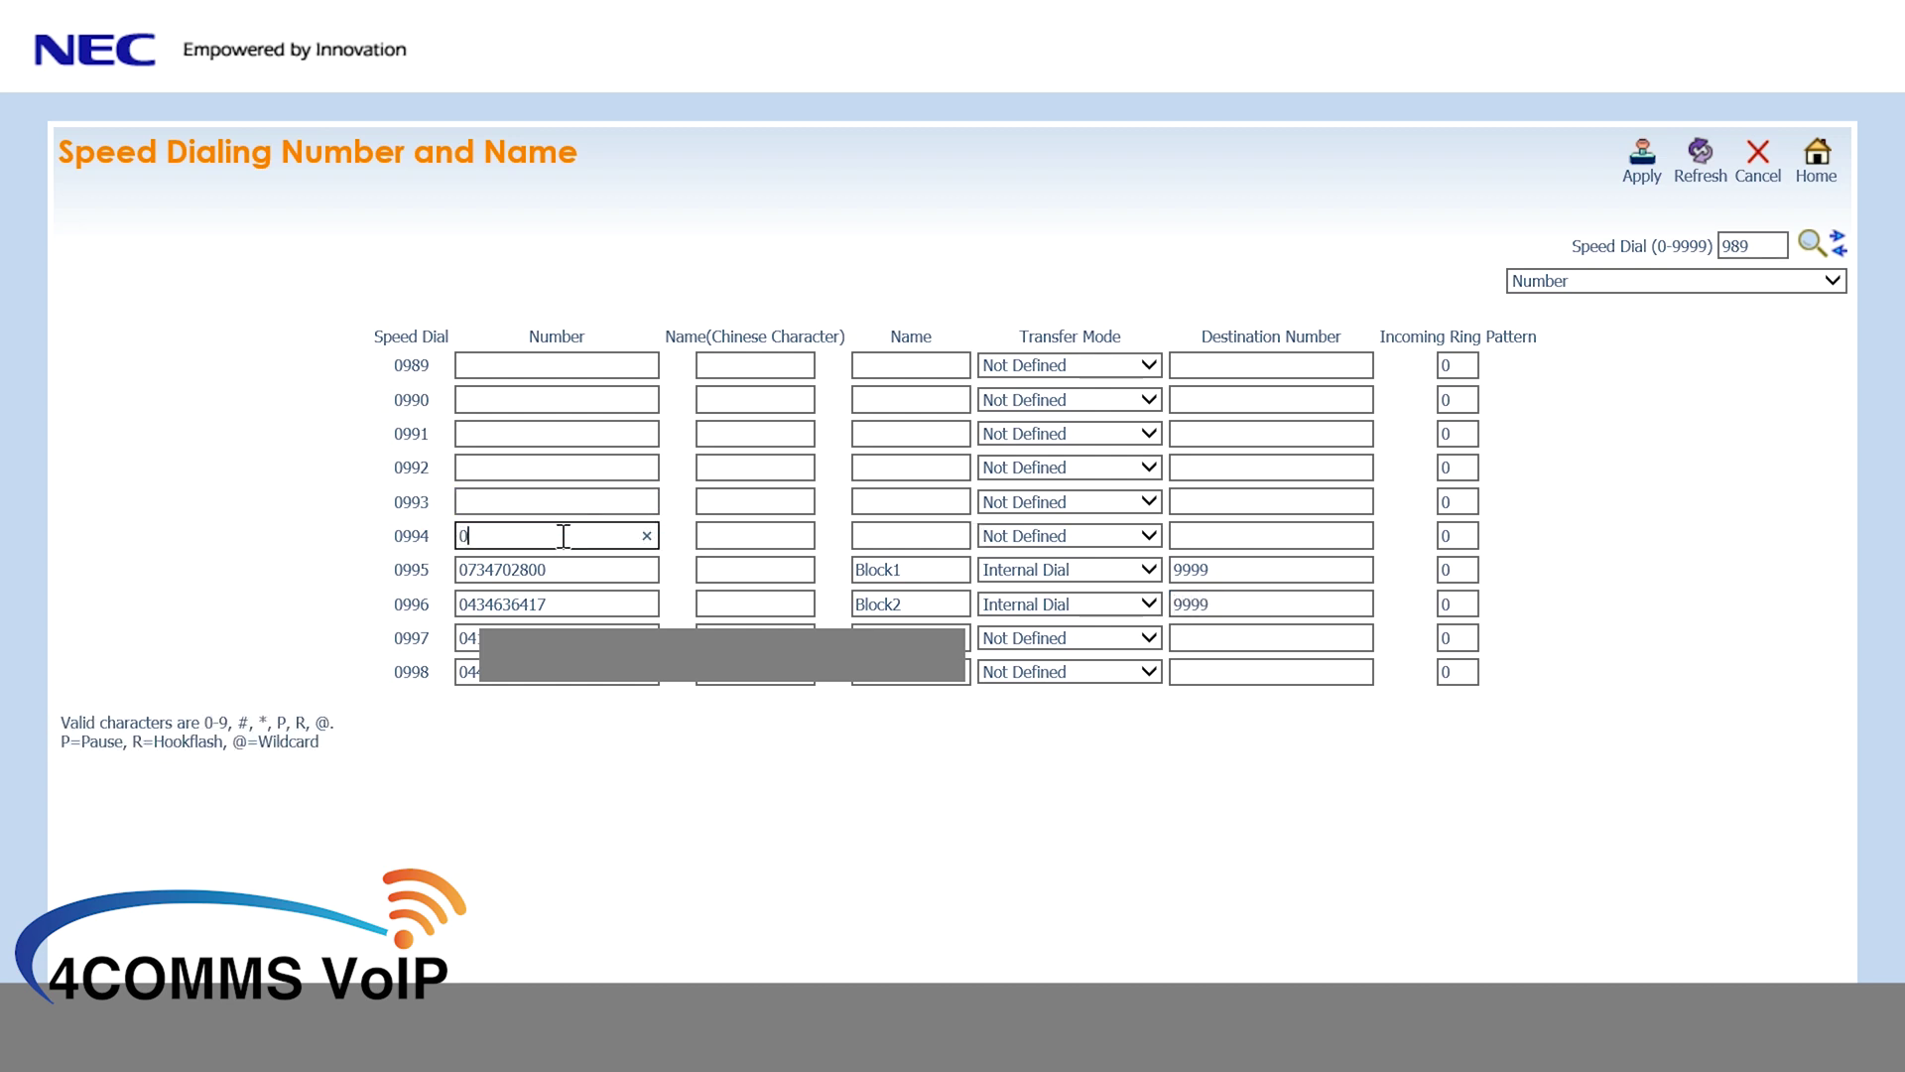
text(40)
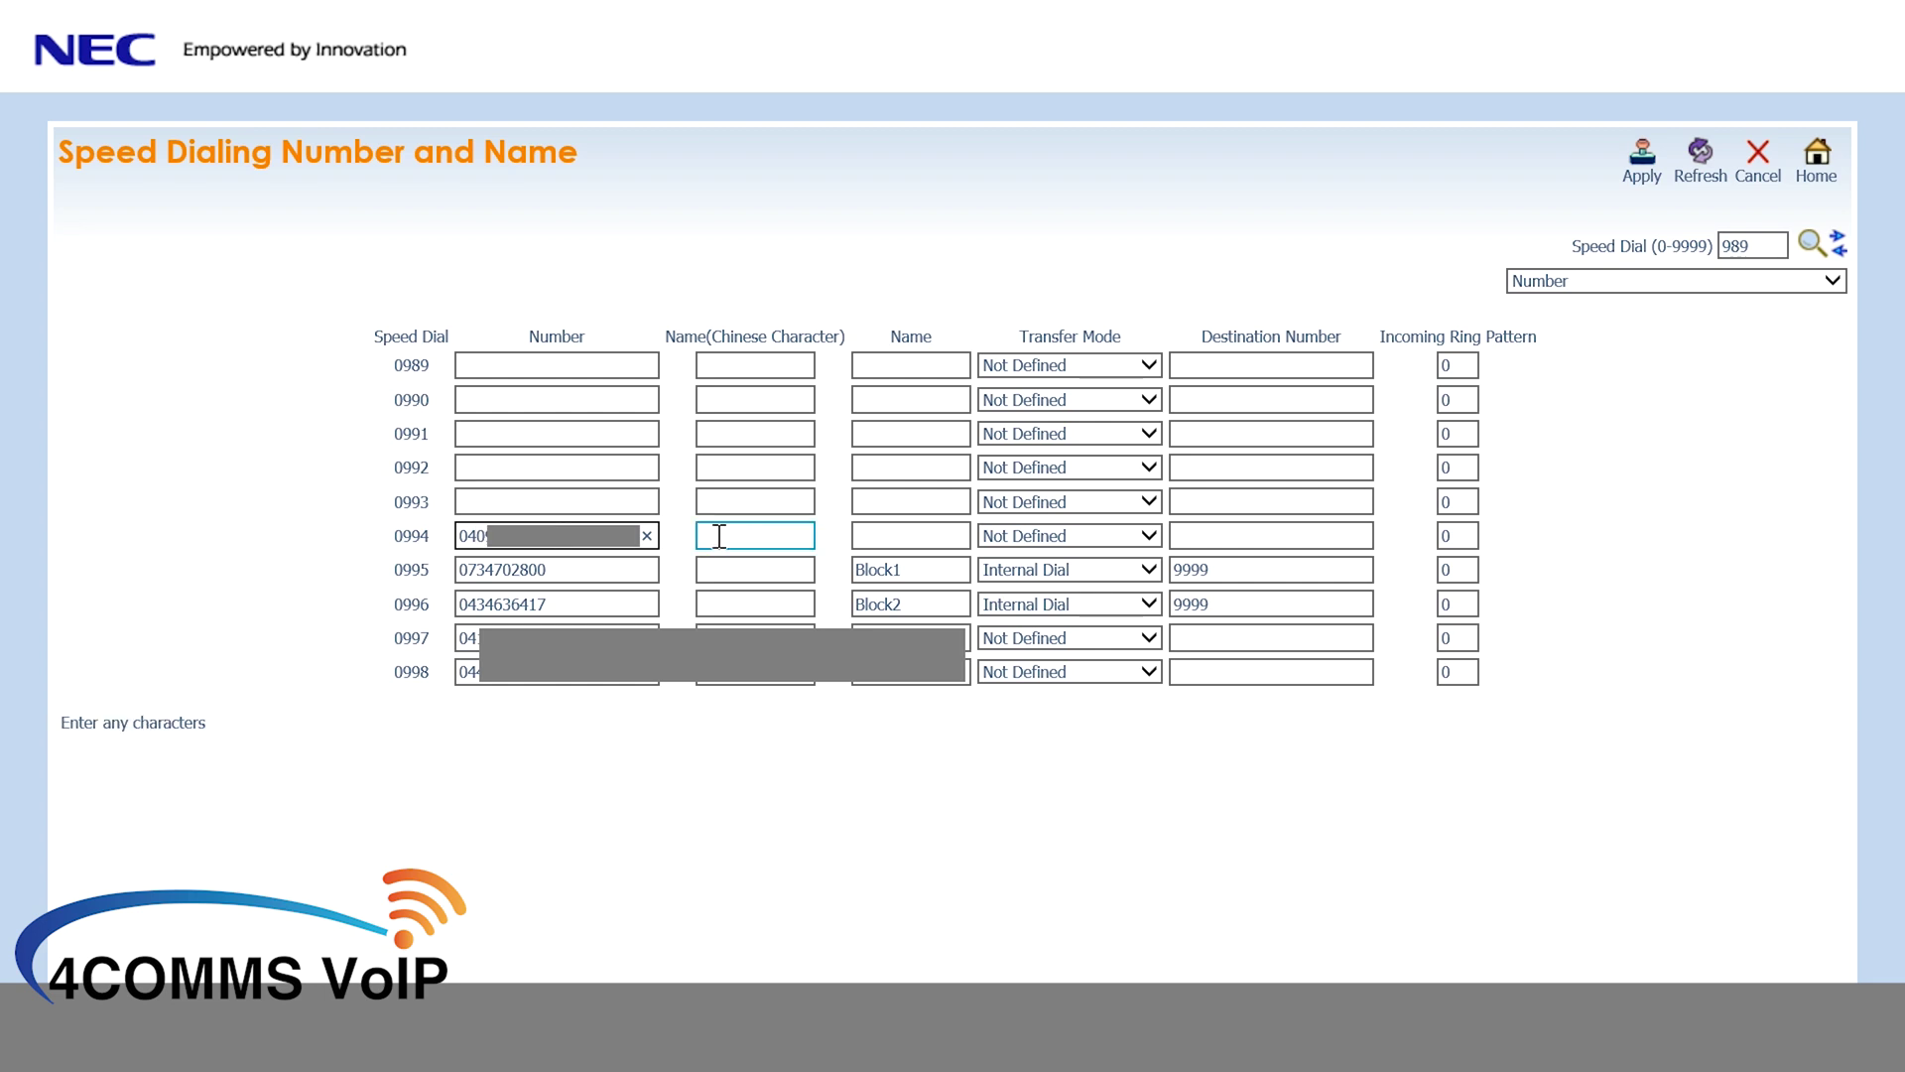
click(910, 536)
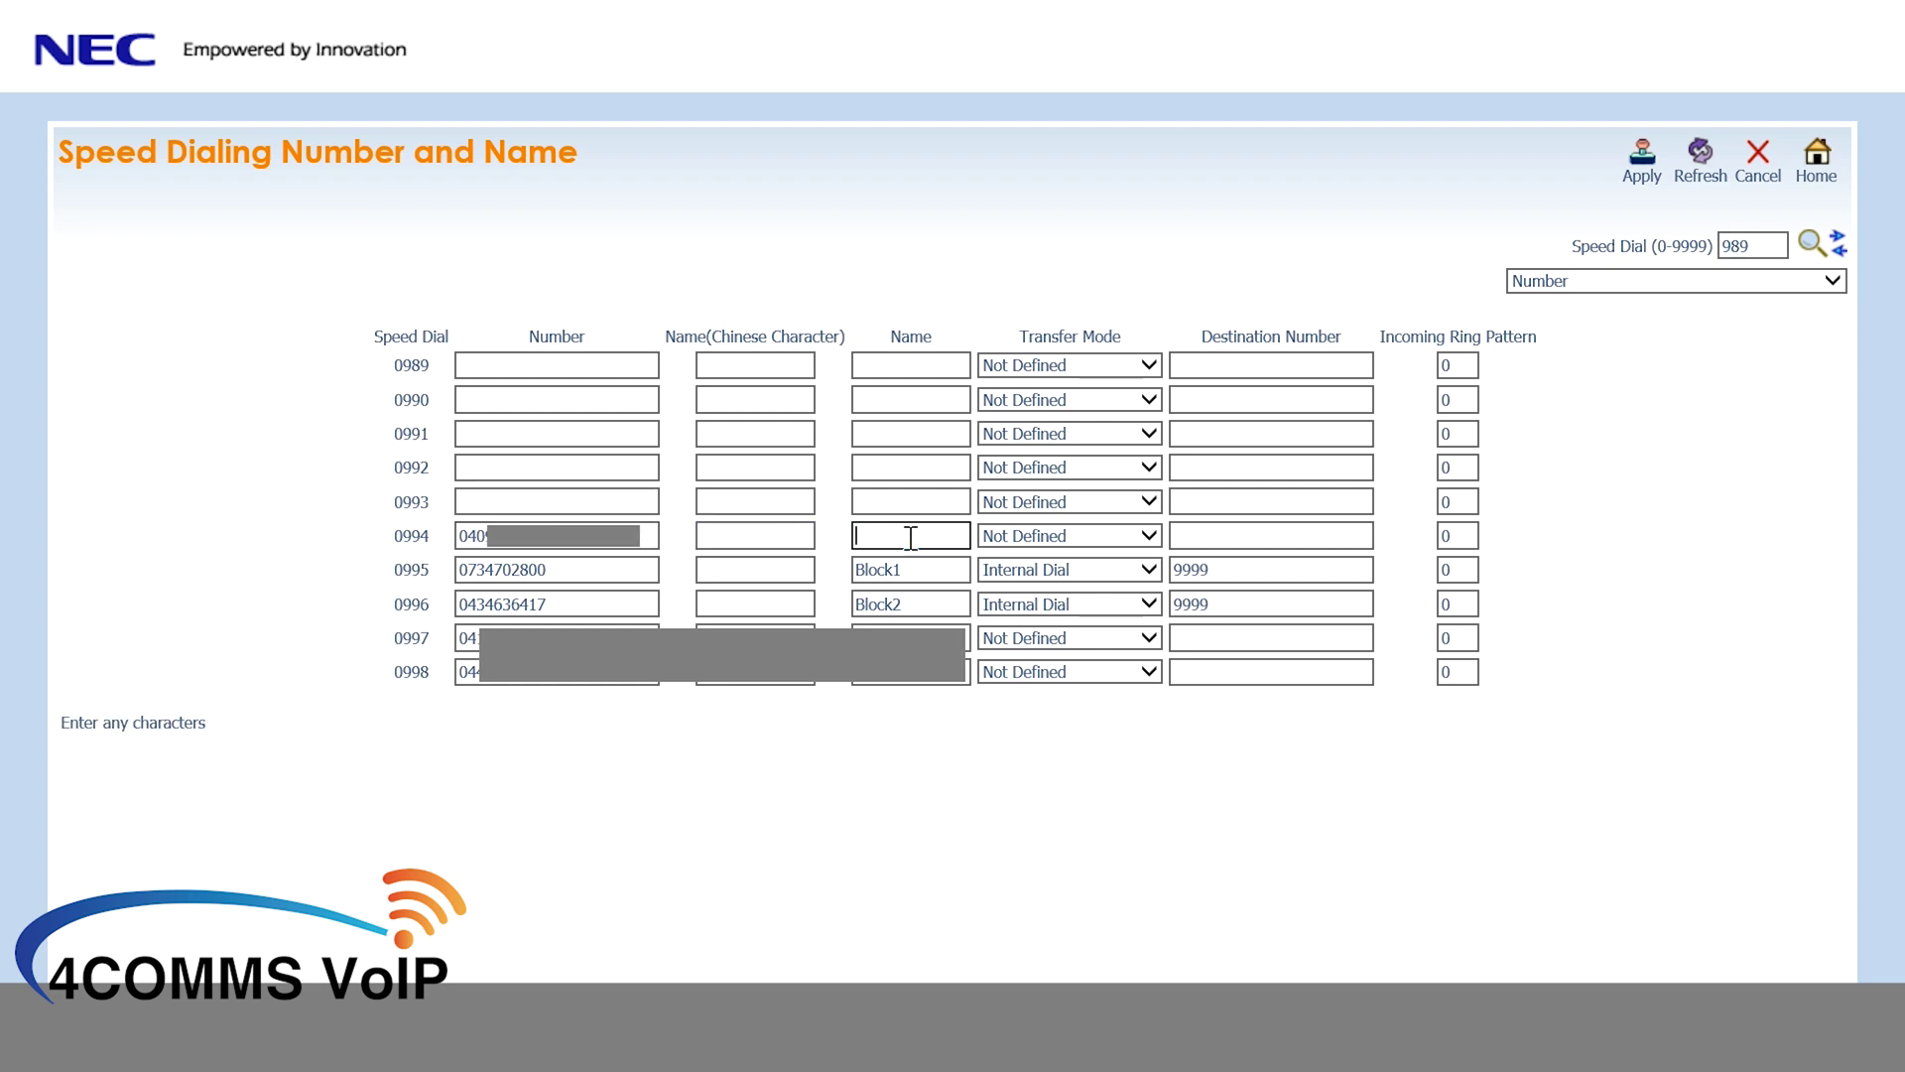
text(My Mobile)
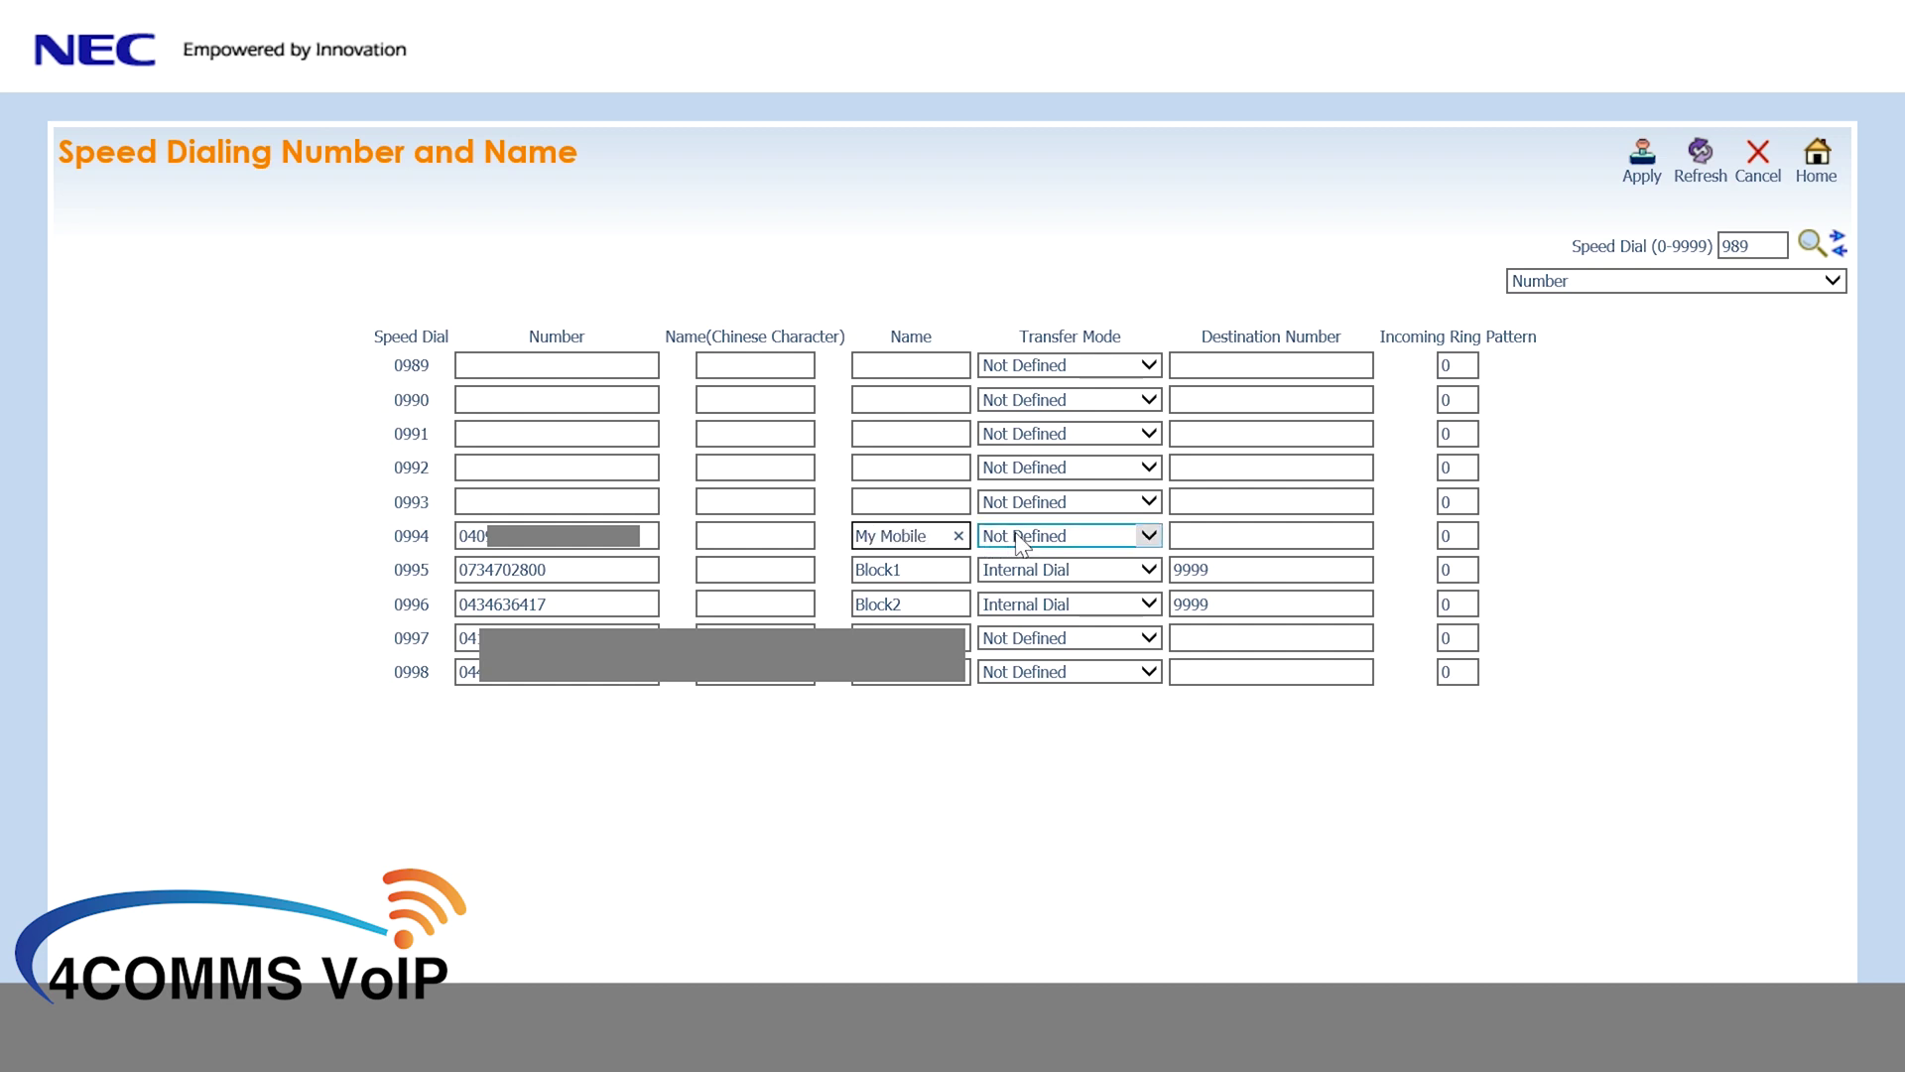
- Route entry 0994 by Internal Dial to destination 9999 and apply
click(1022, 543)
click(1028, 557)
click(1242, 535)
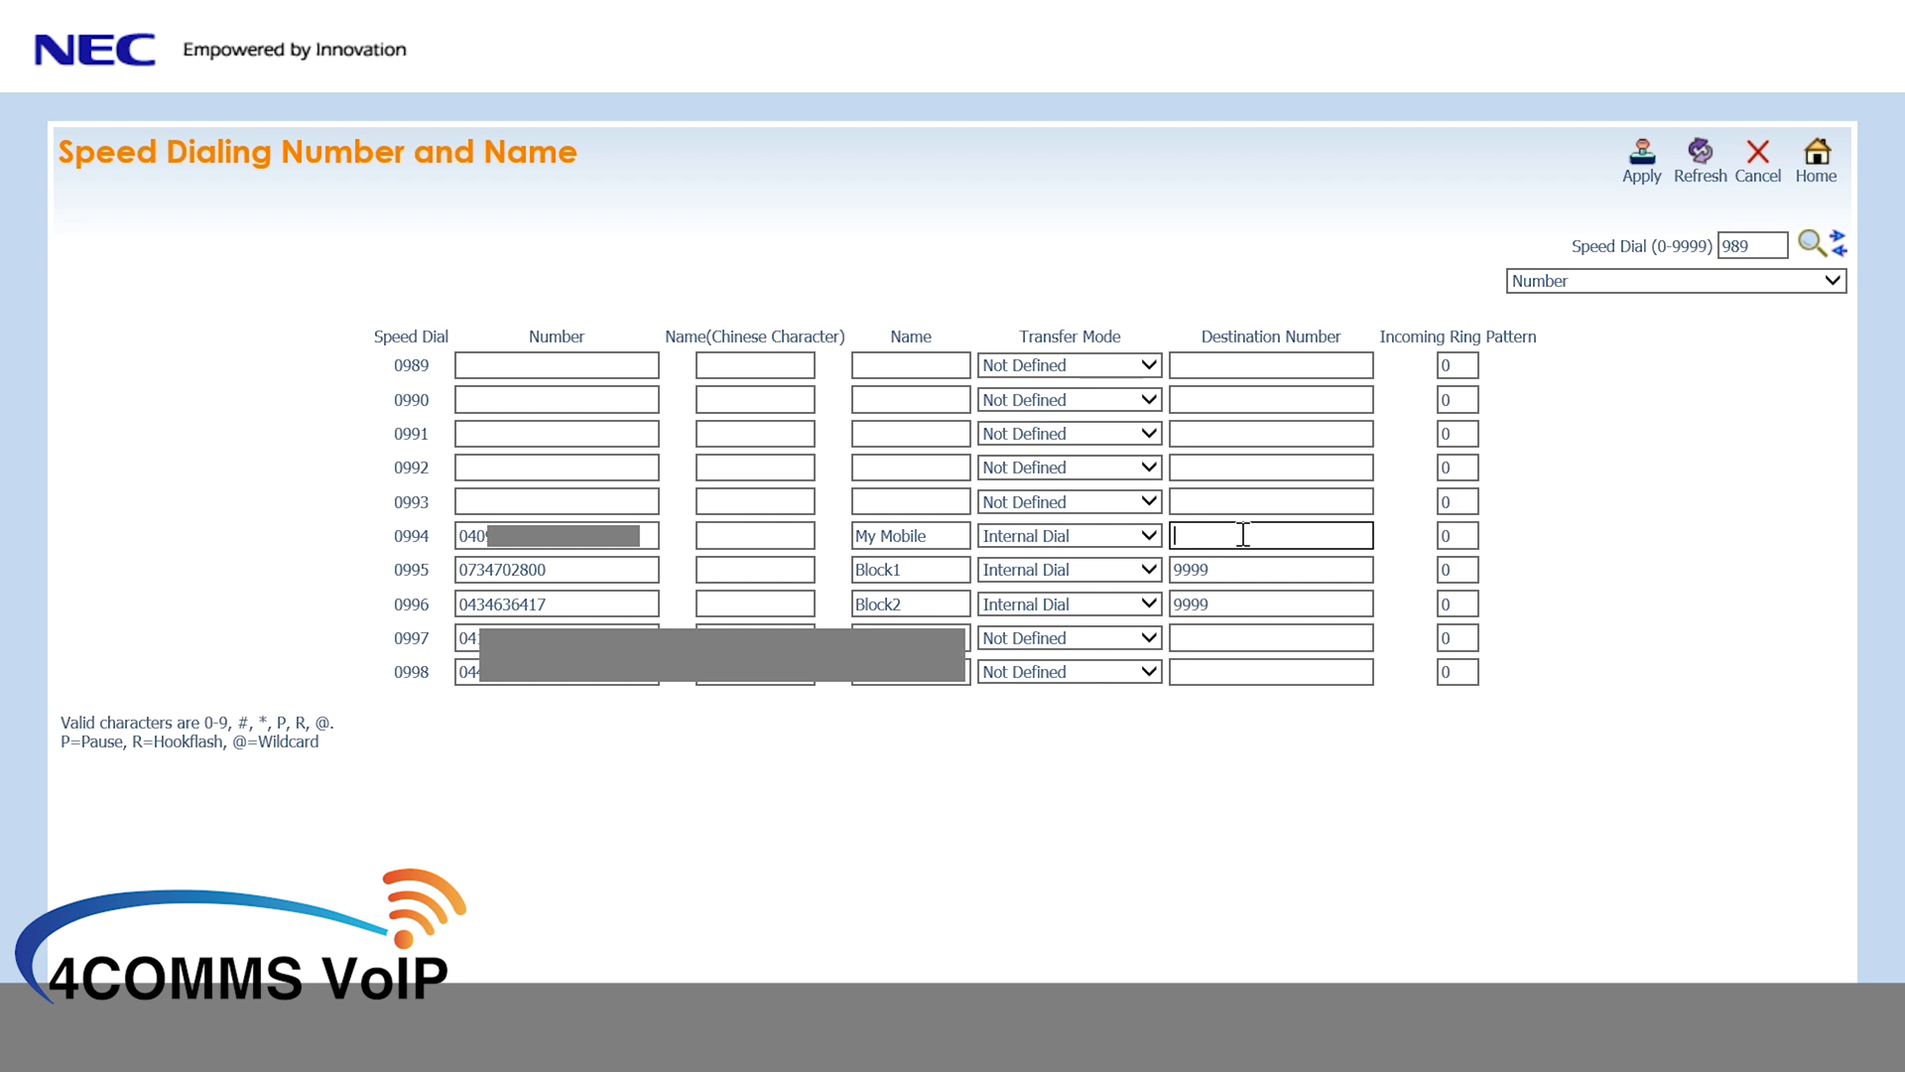
text(9999)
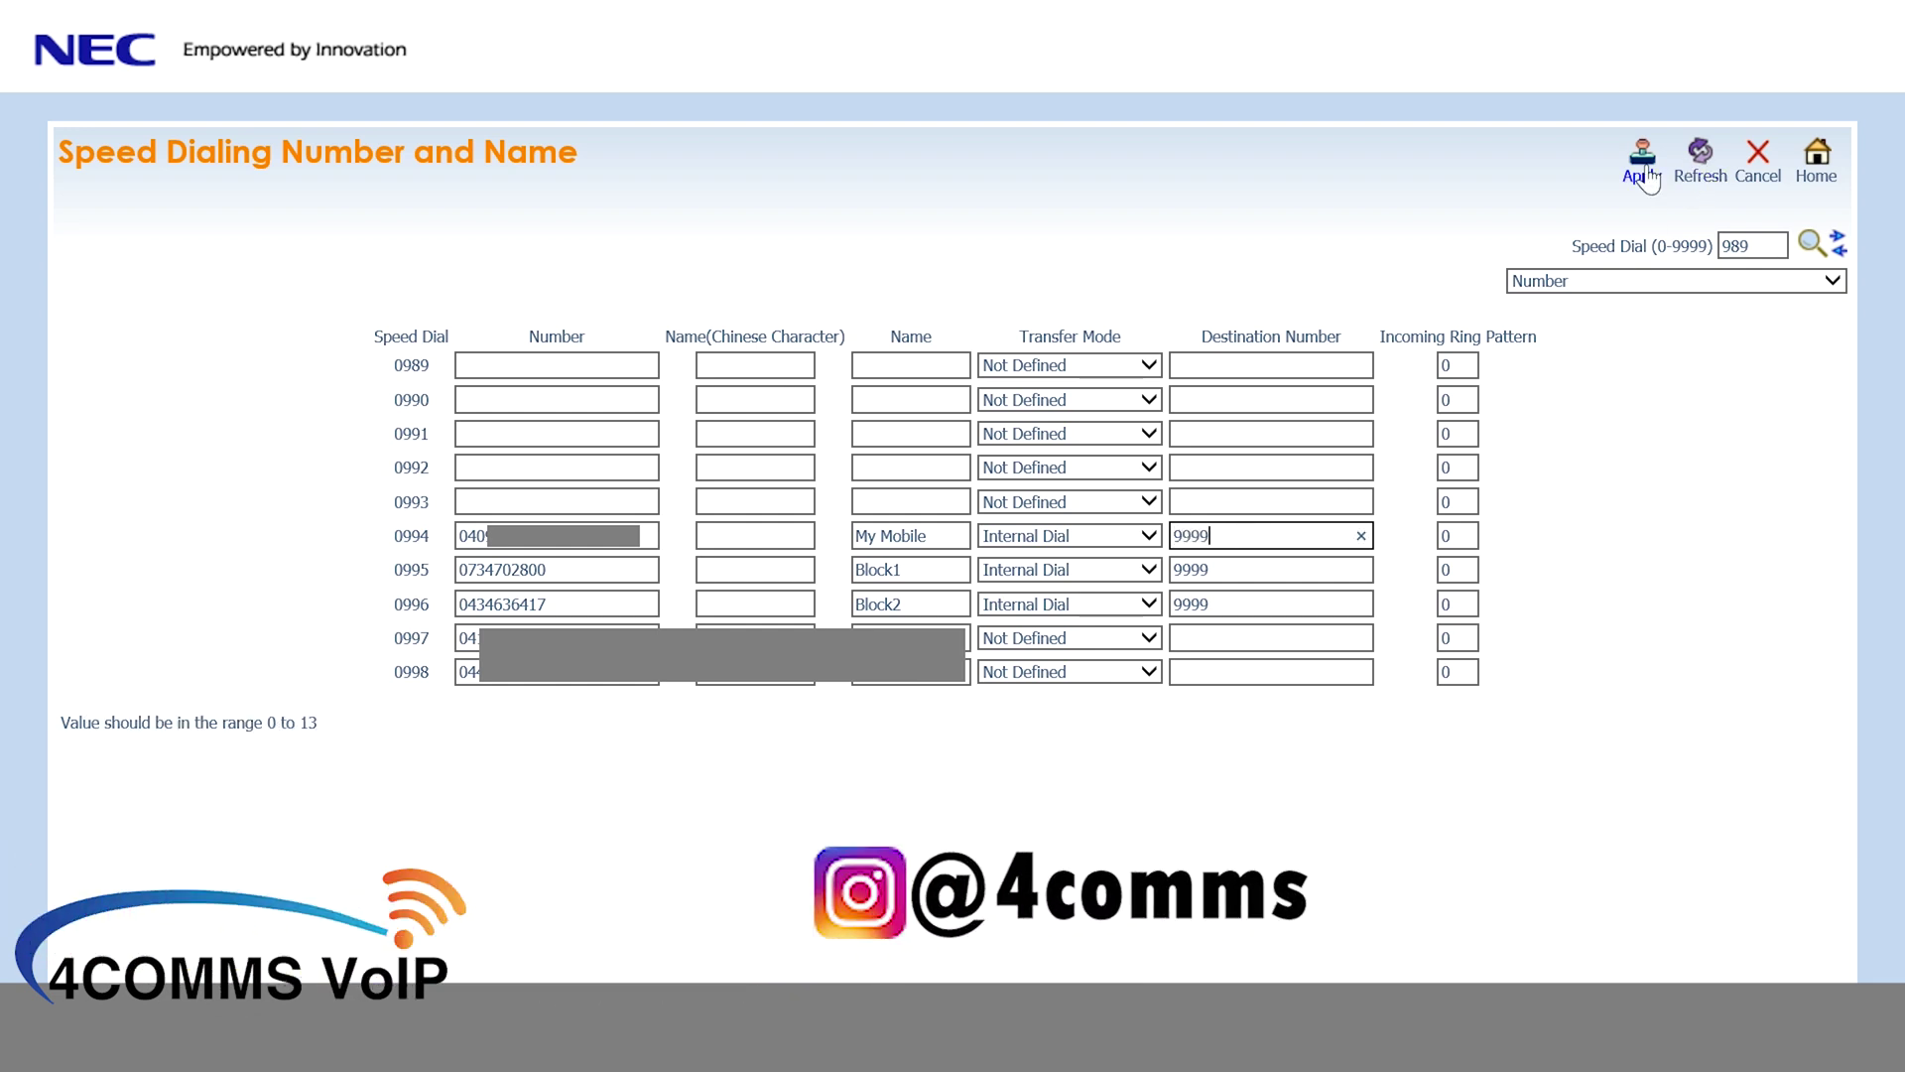
click(1641, 177)
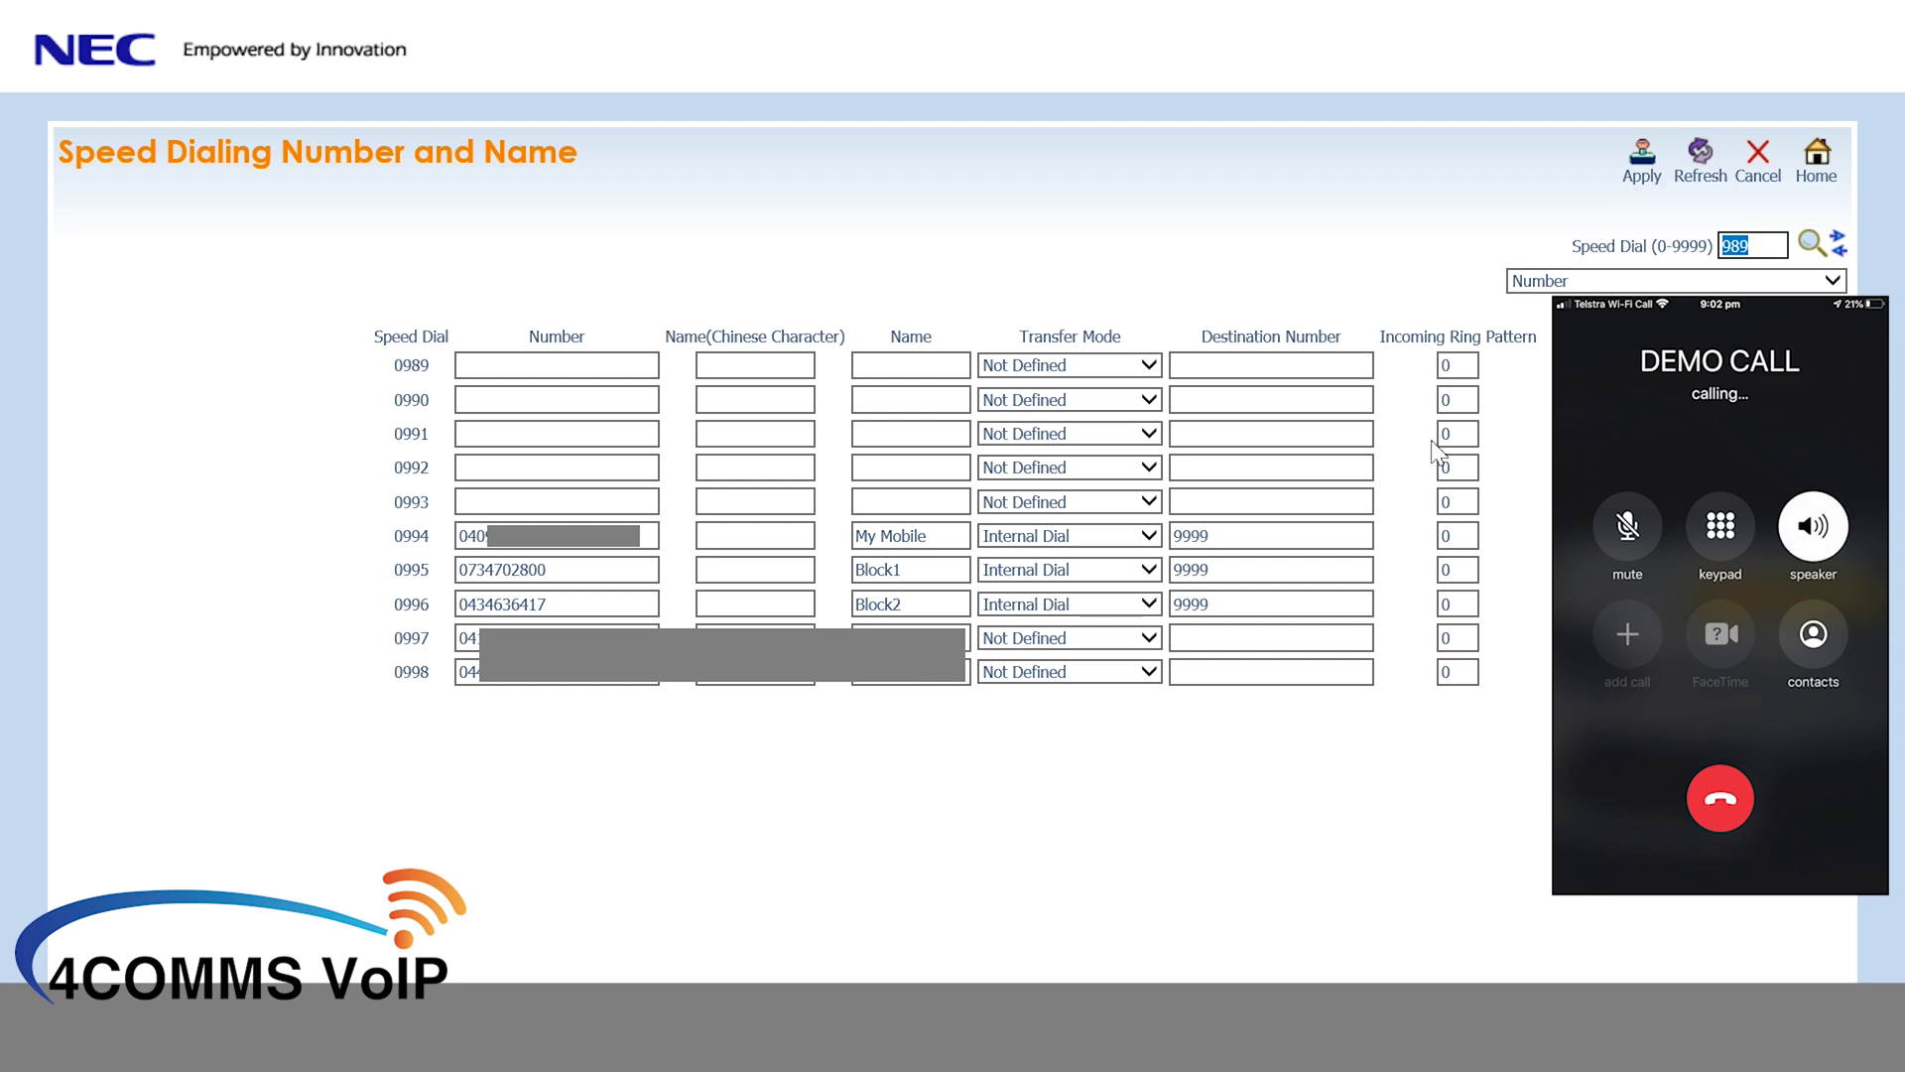
- Clear 0994's 9999 destination, set its transfer mode to Not Defined, and apply
click(1237, 528)
double_click(1237, 529)
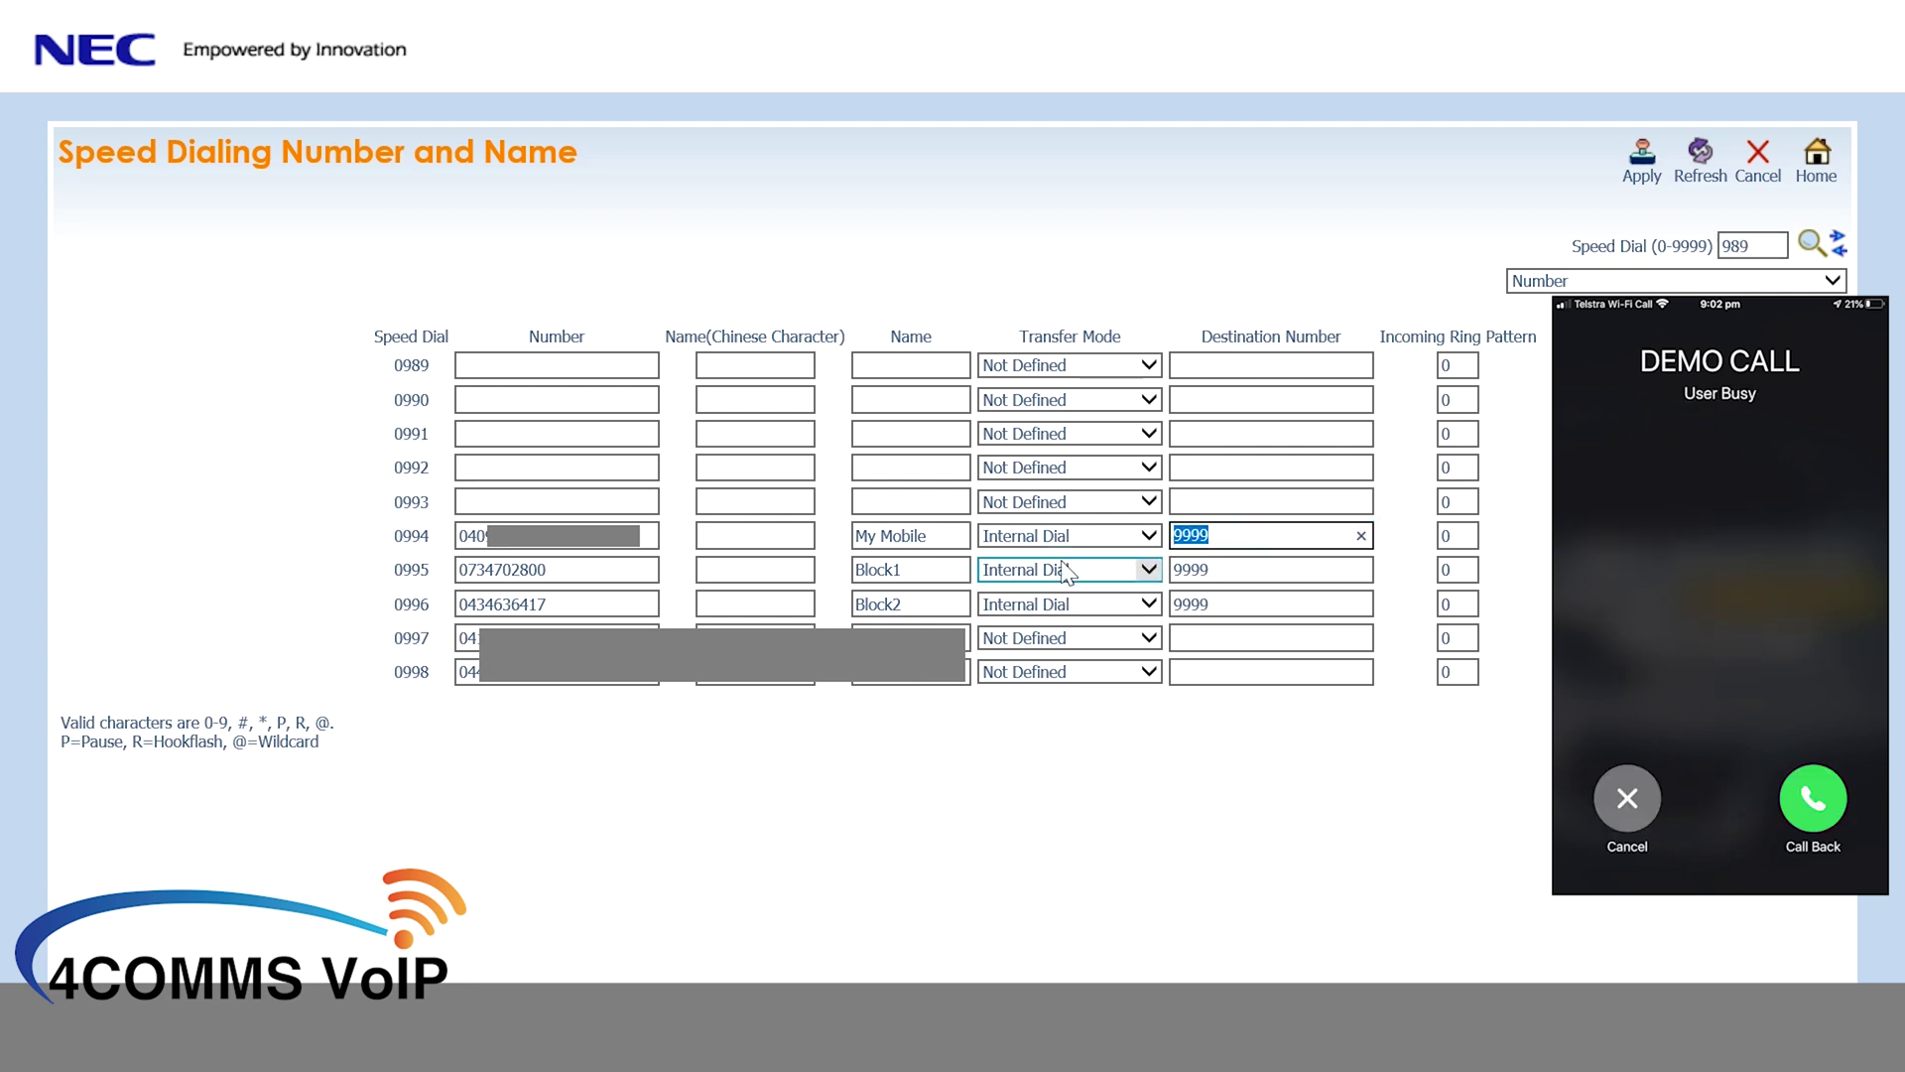
key(BackSpace)
click(1091, 534)
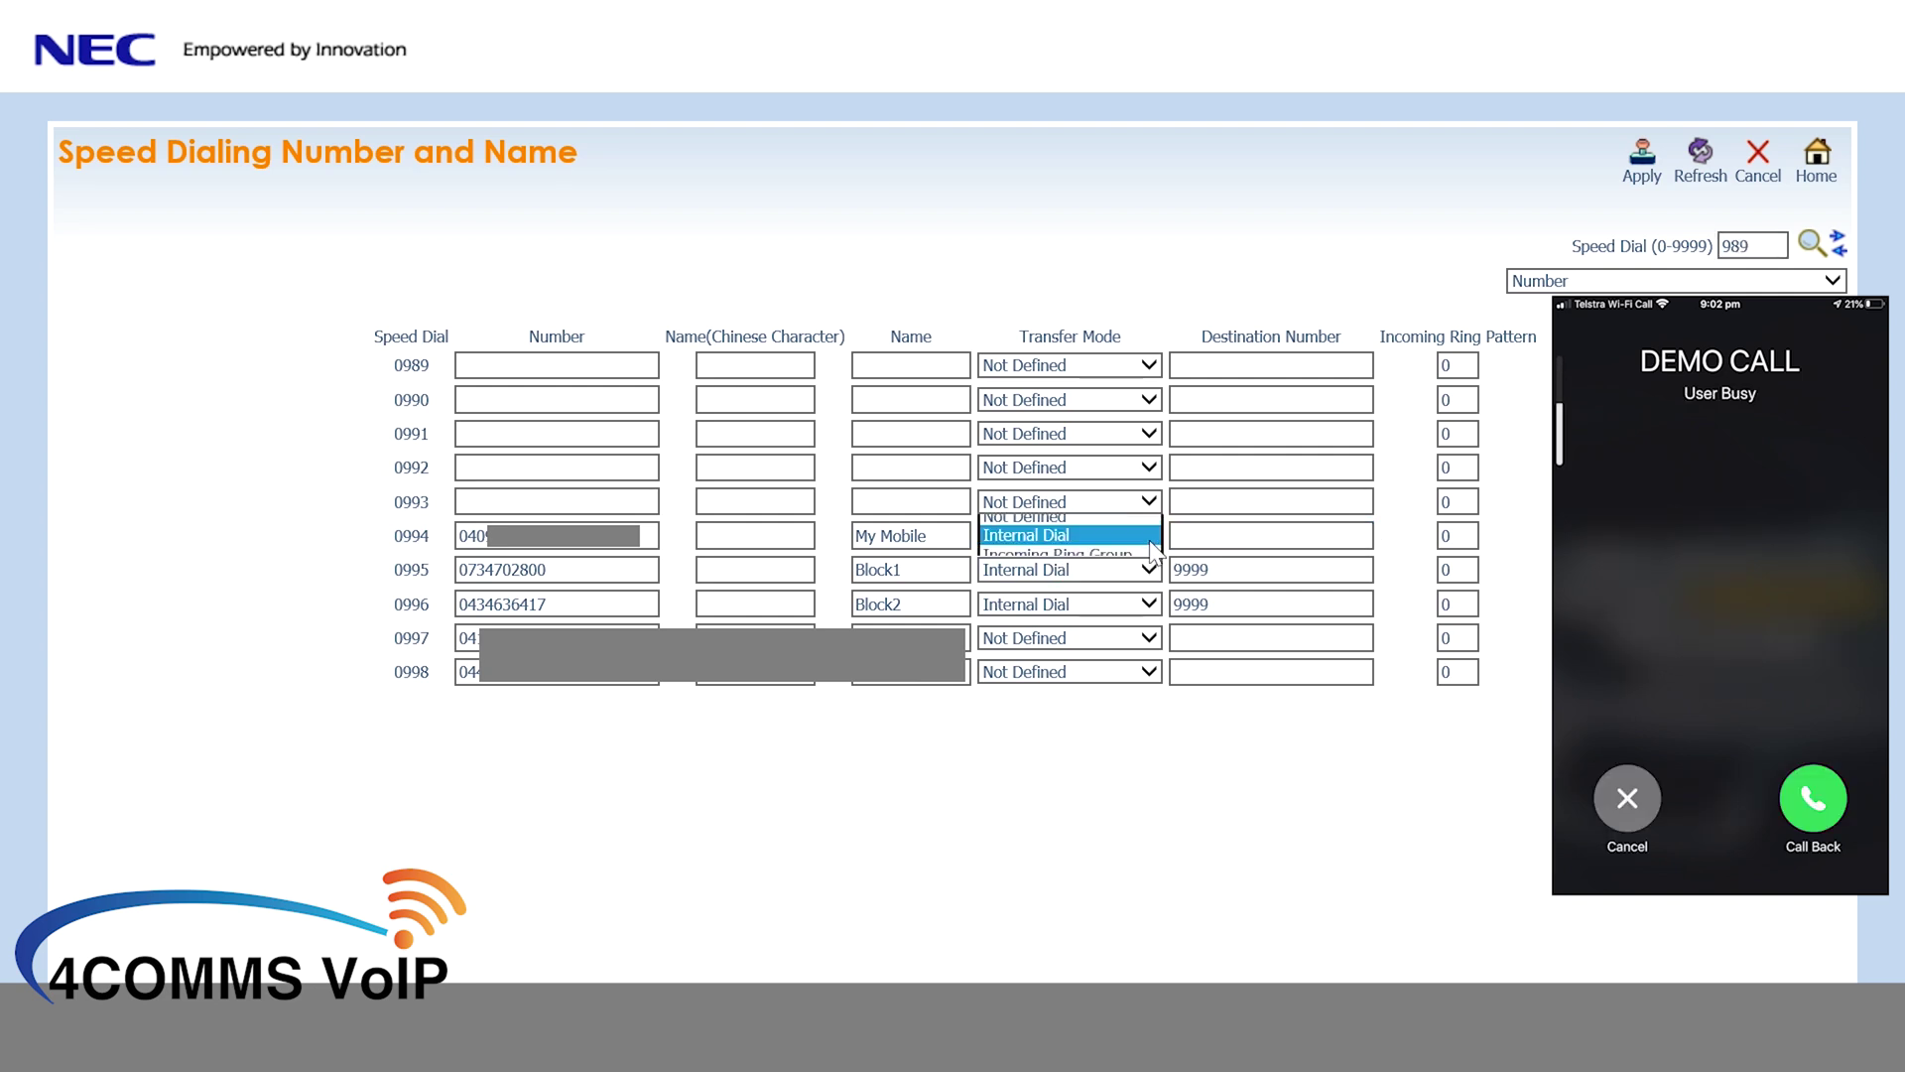
click(1075, 514)
click(1644, 179)
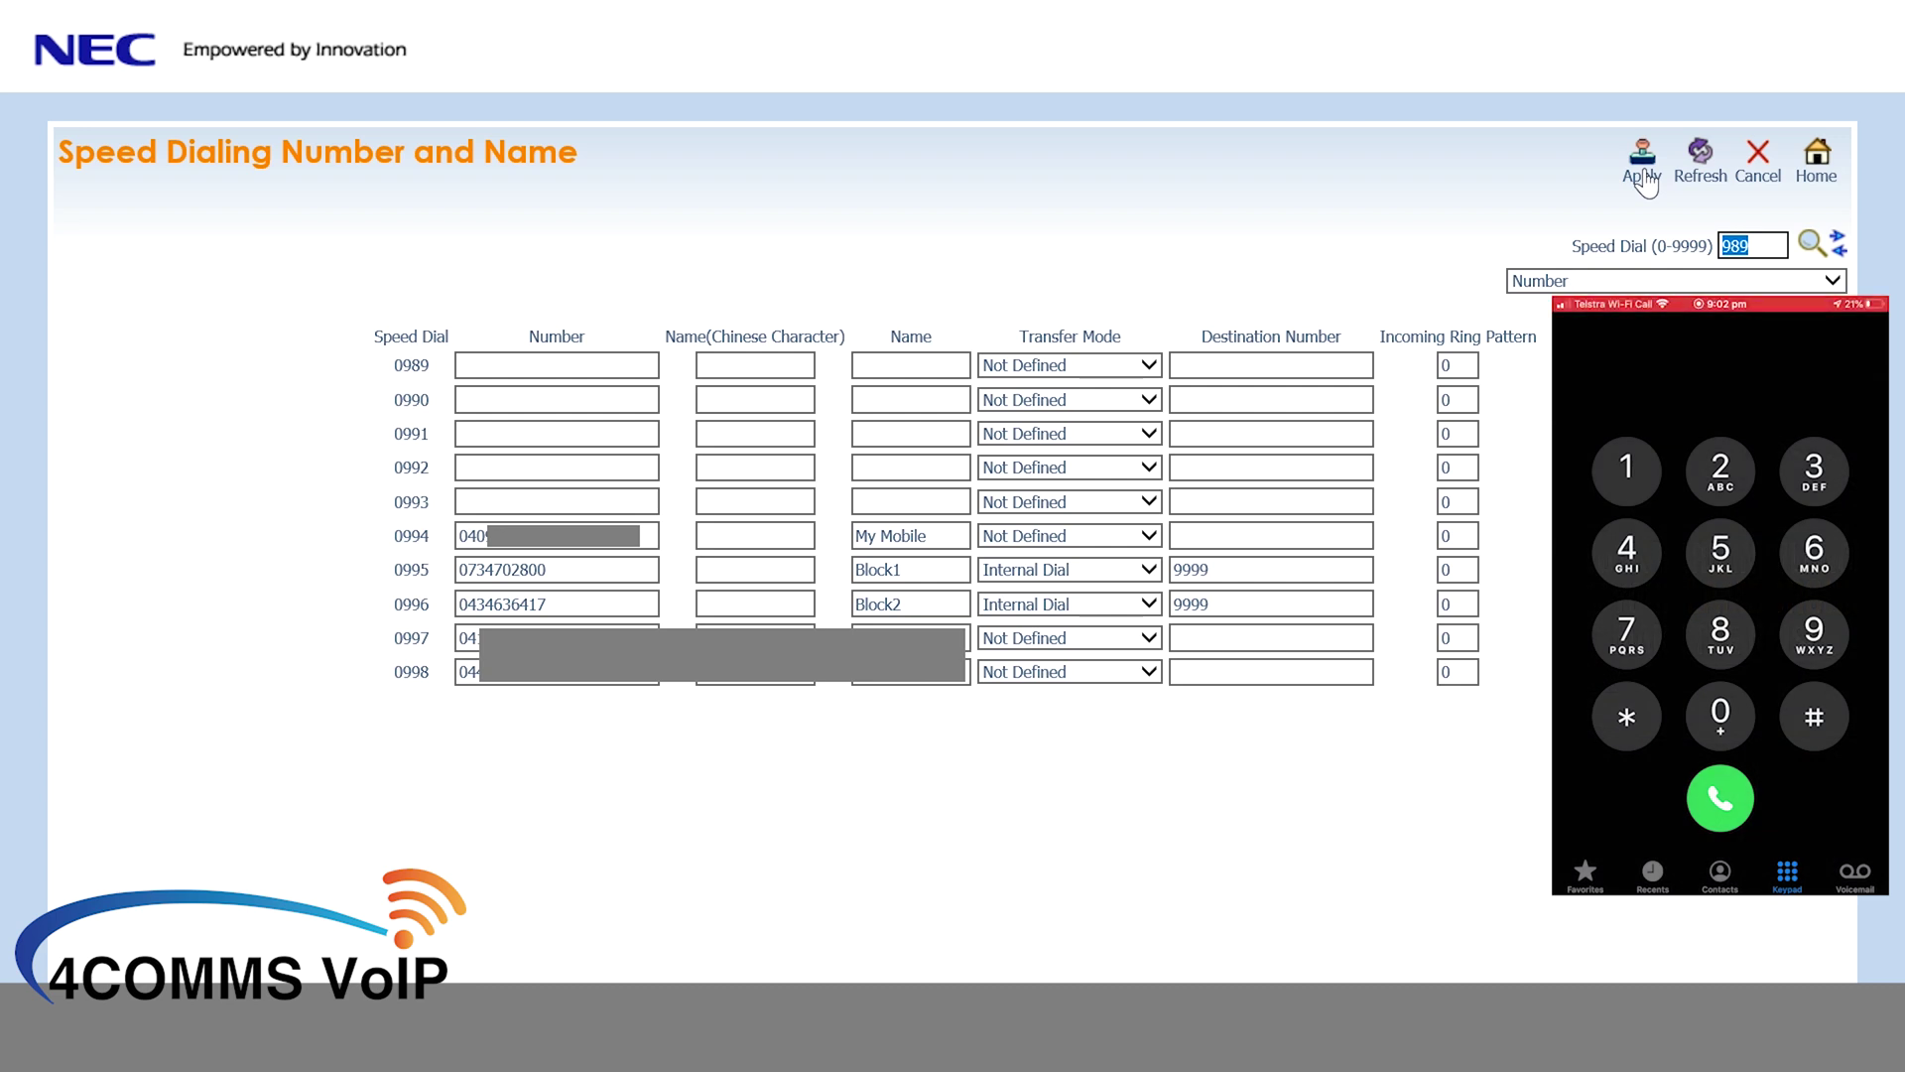
- Set 0994 back to Internal Dial with destination 9999 and apply
click(1014, 537)
click(1026, 555)
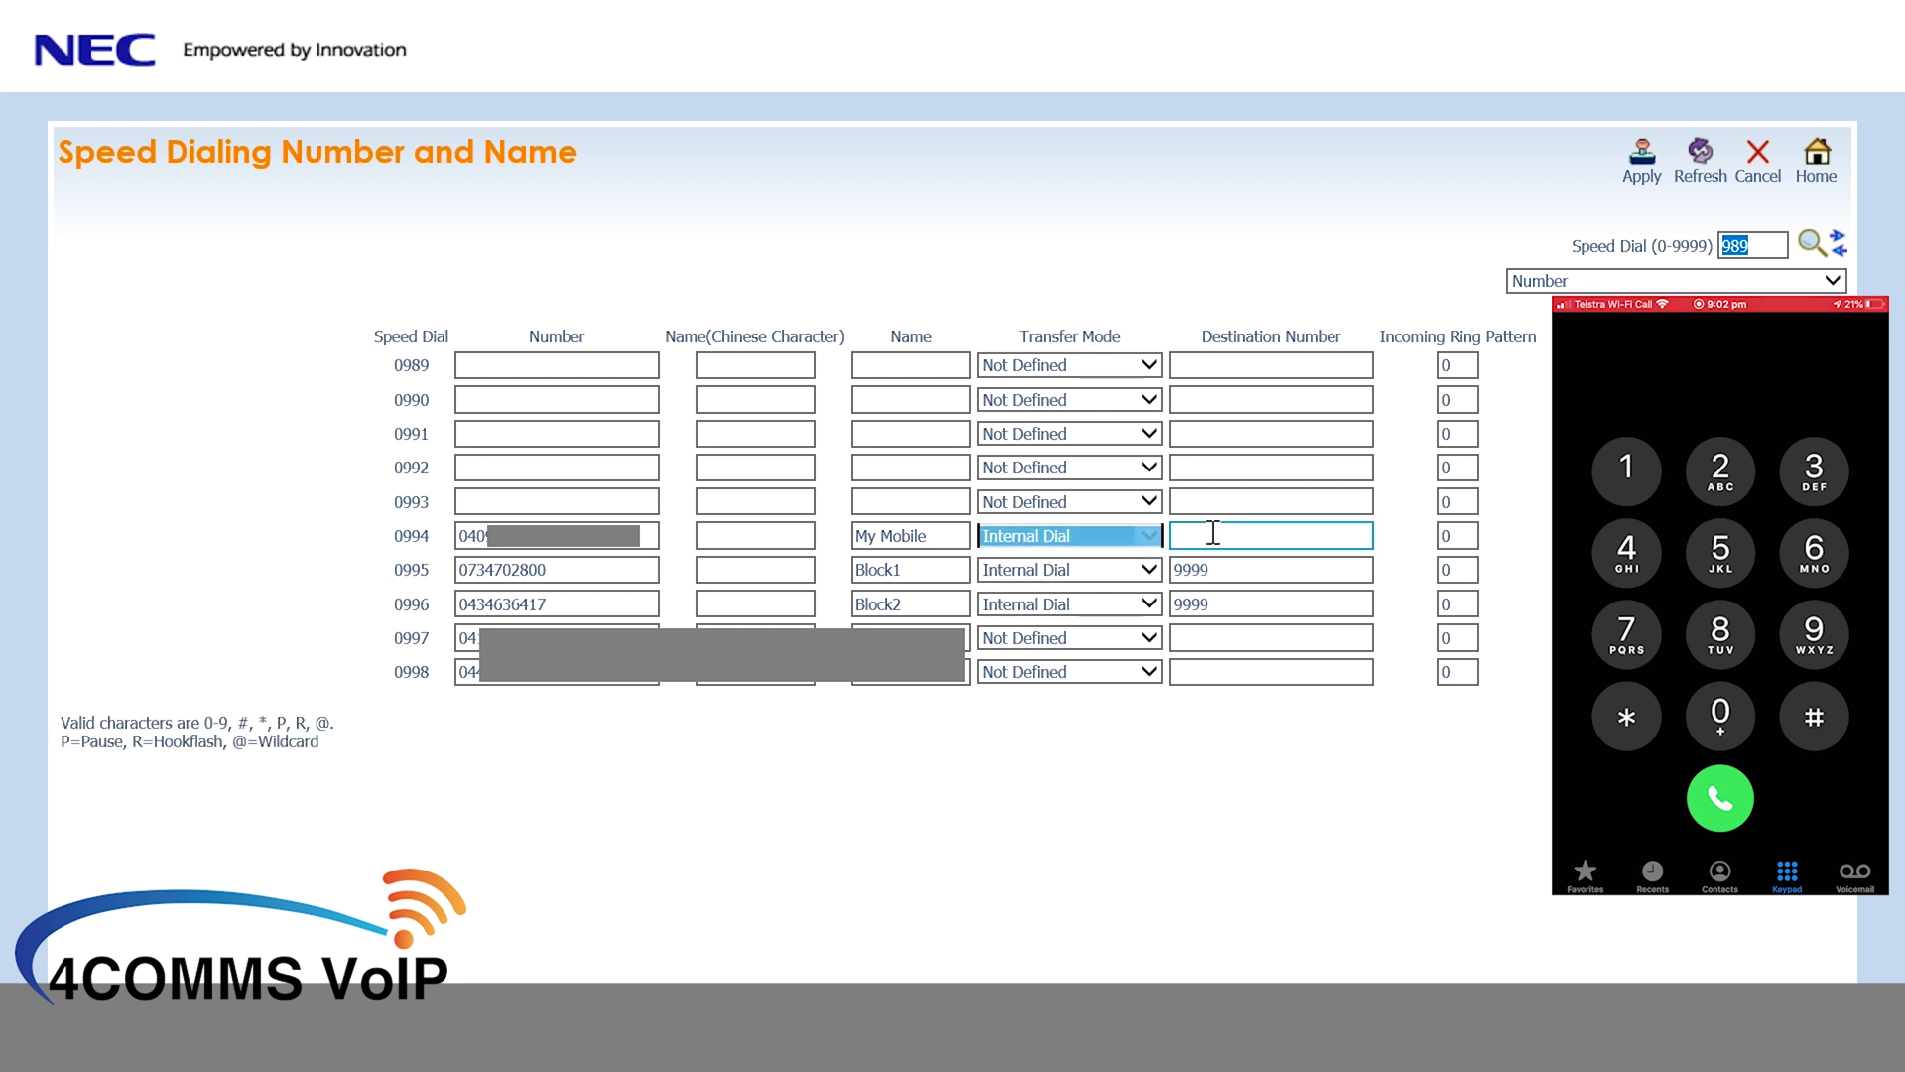
click(1231, 536)
text(9999)
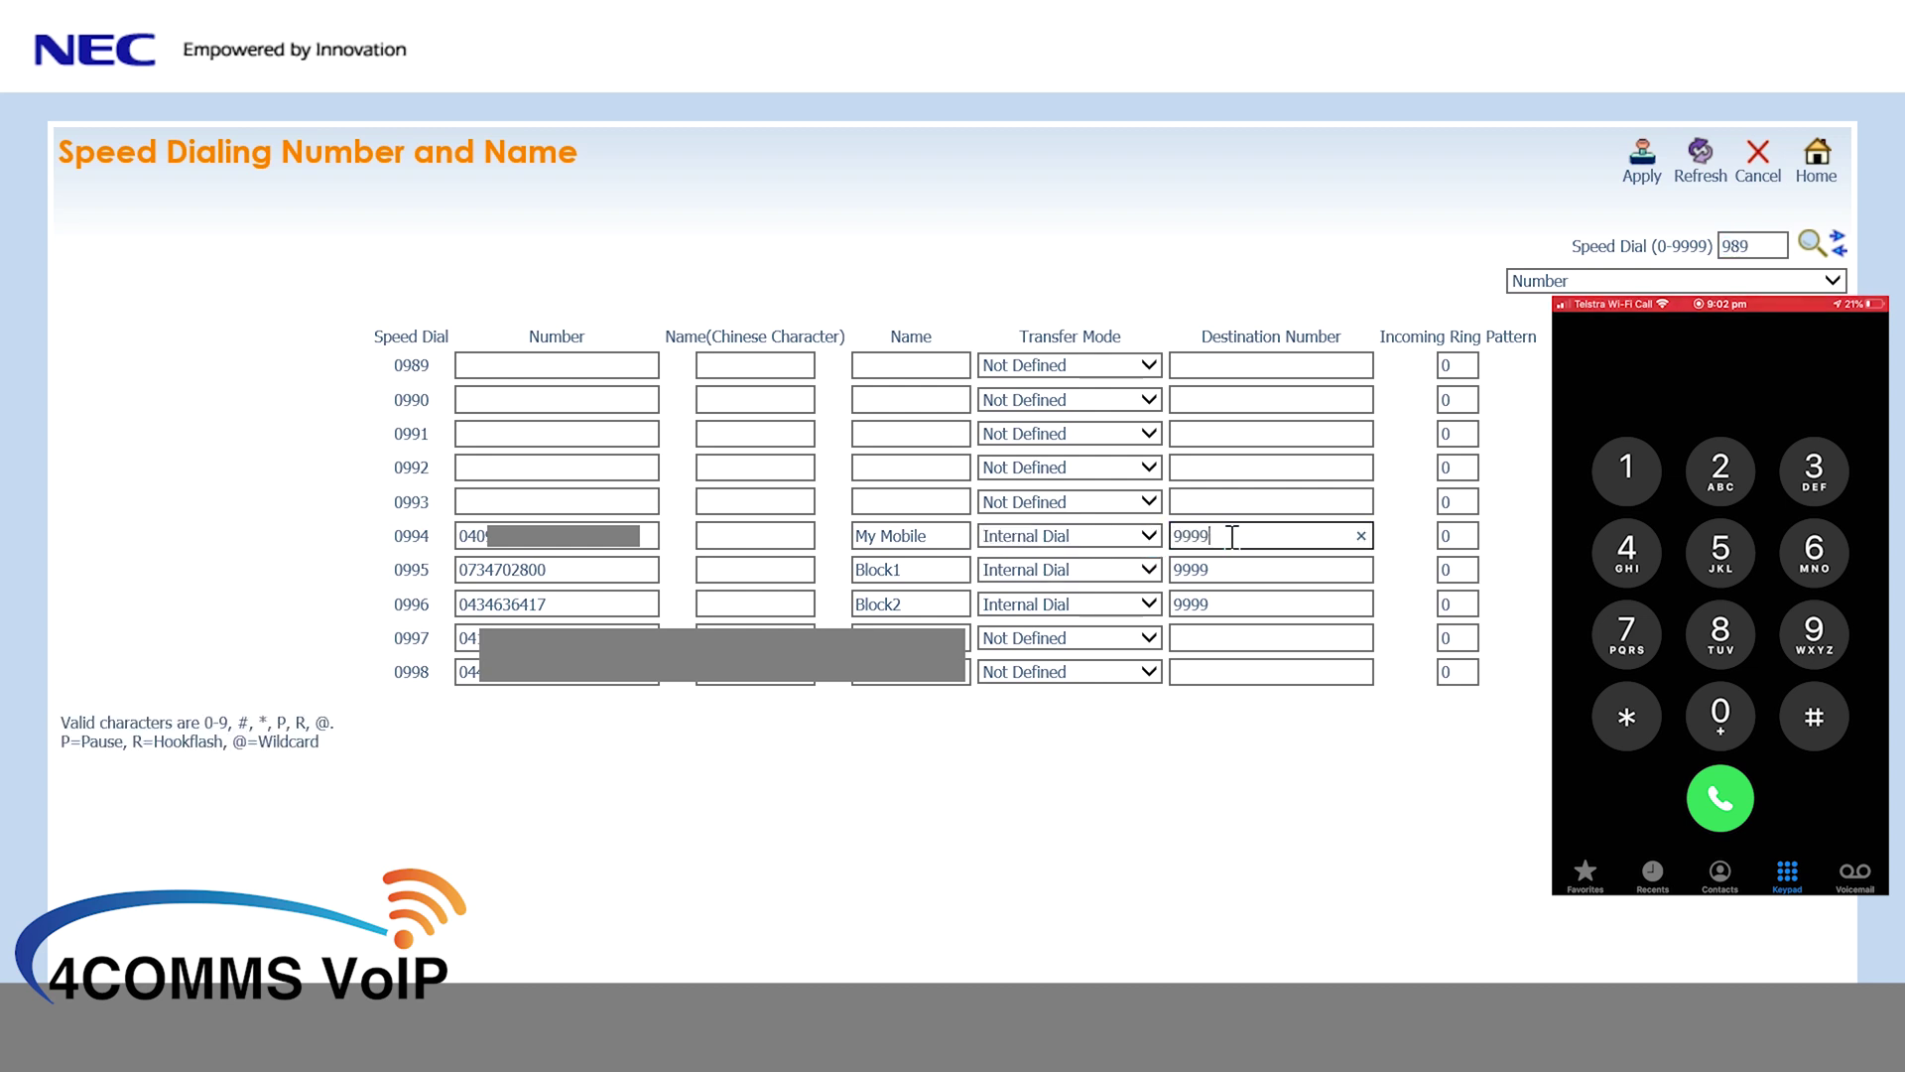
click(1631, 179)
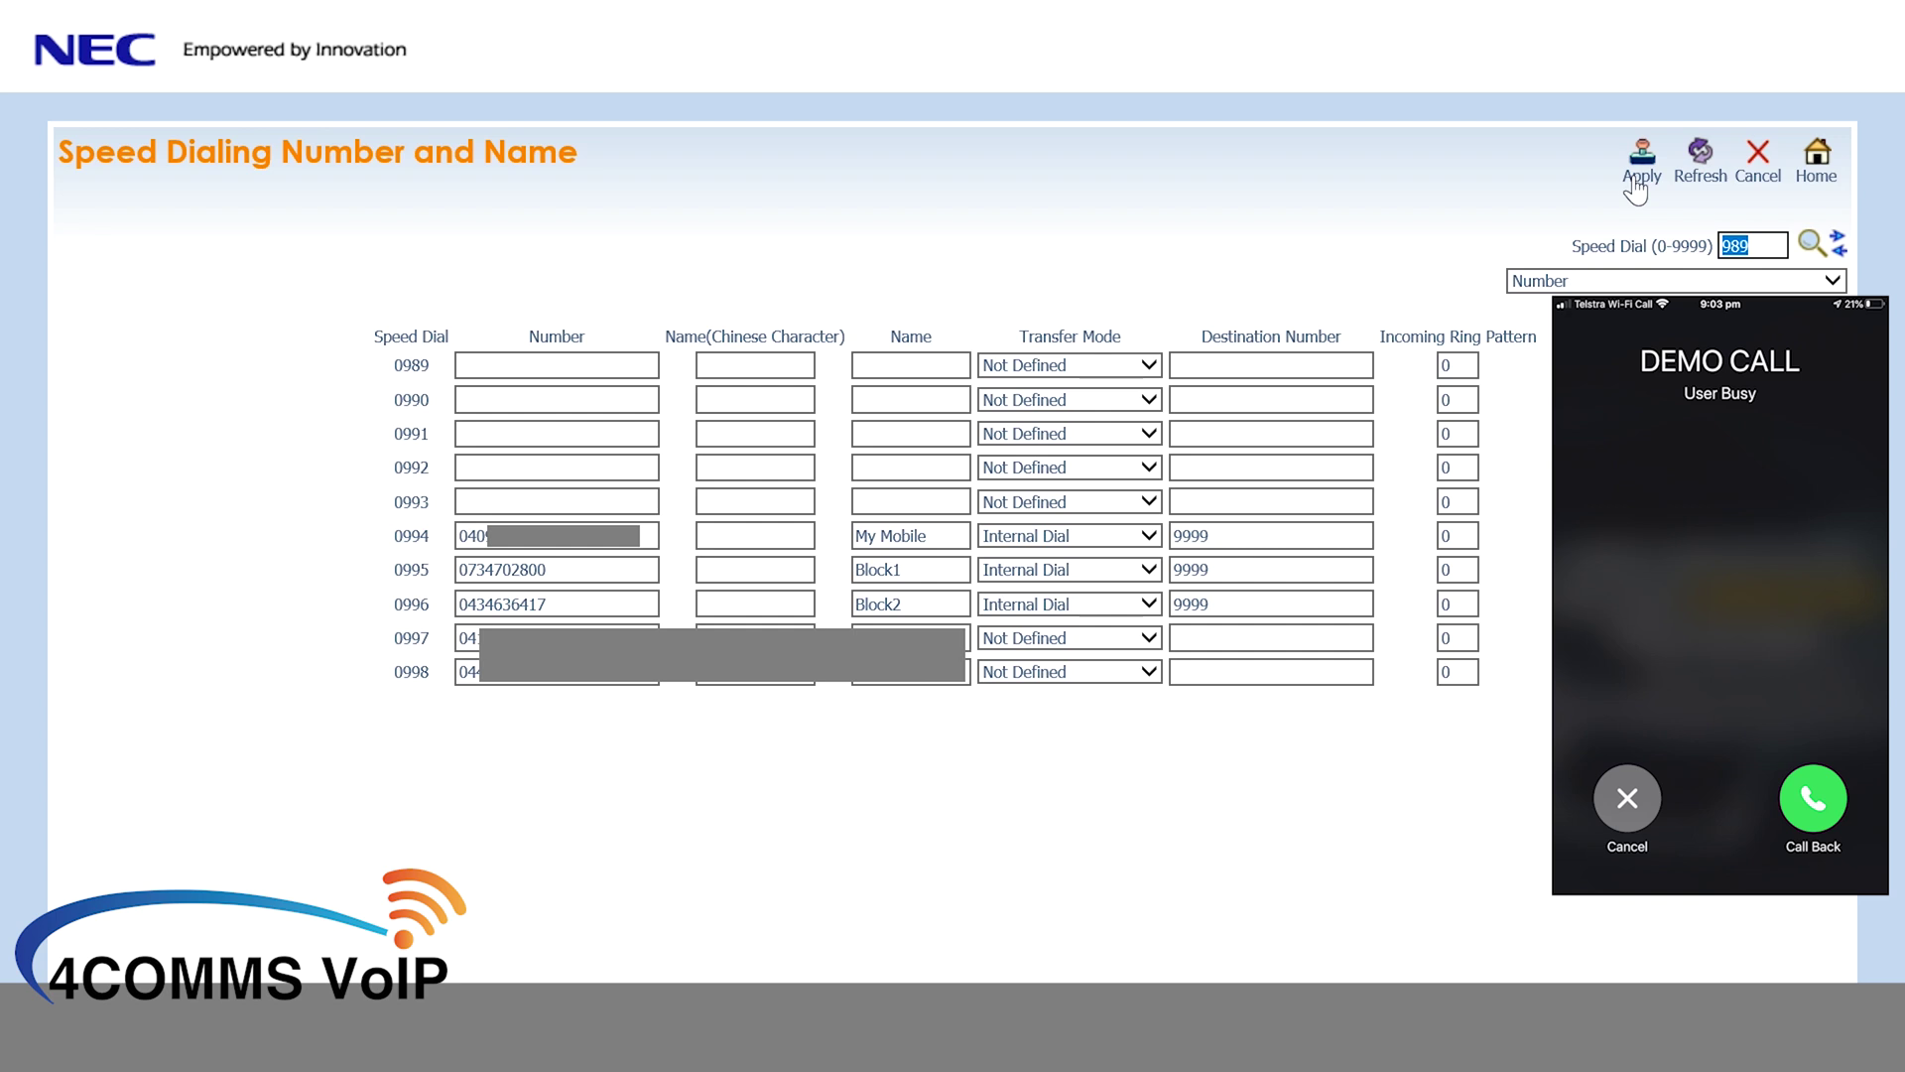
- Clear 0994's destination number and set its transfer mode to Not Defined
click(1271, 467)
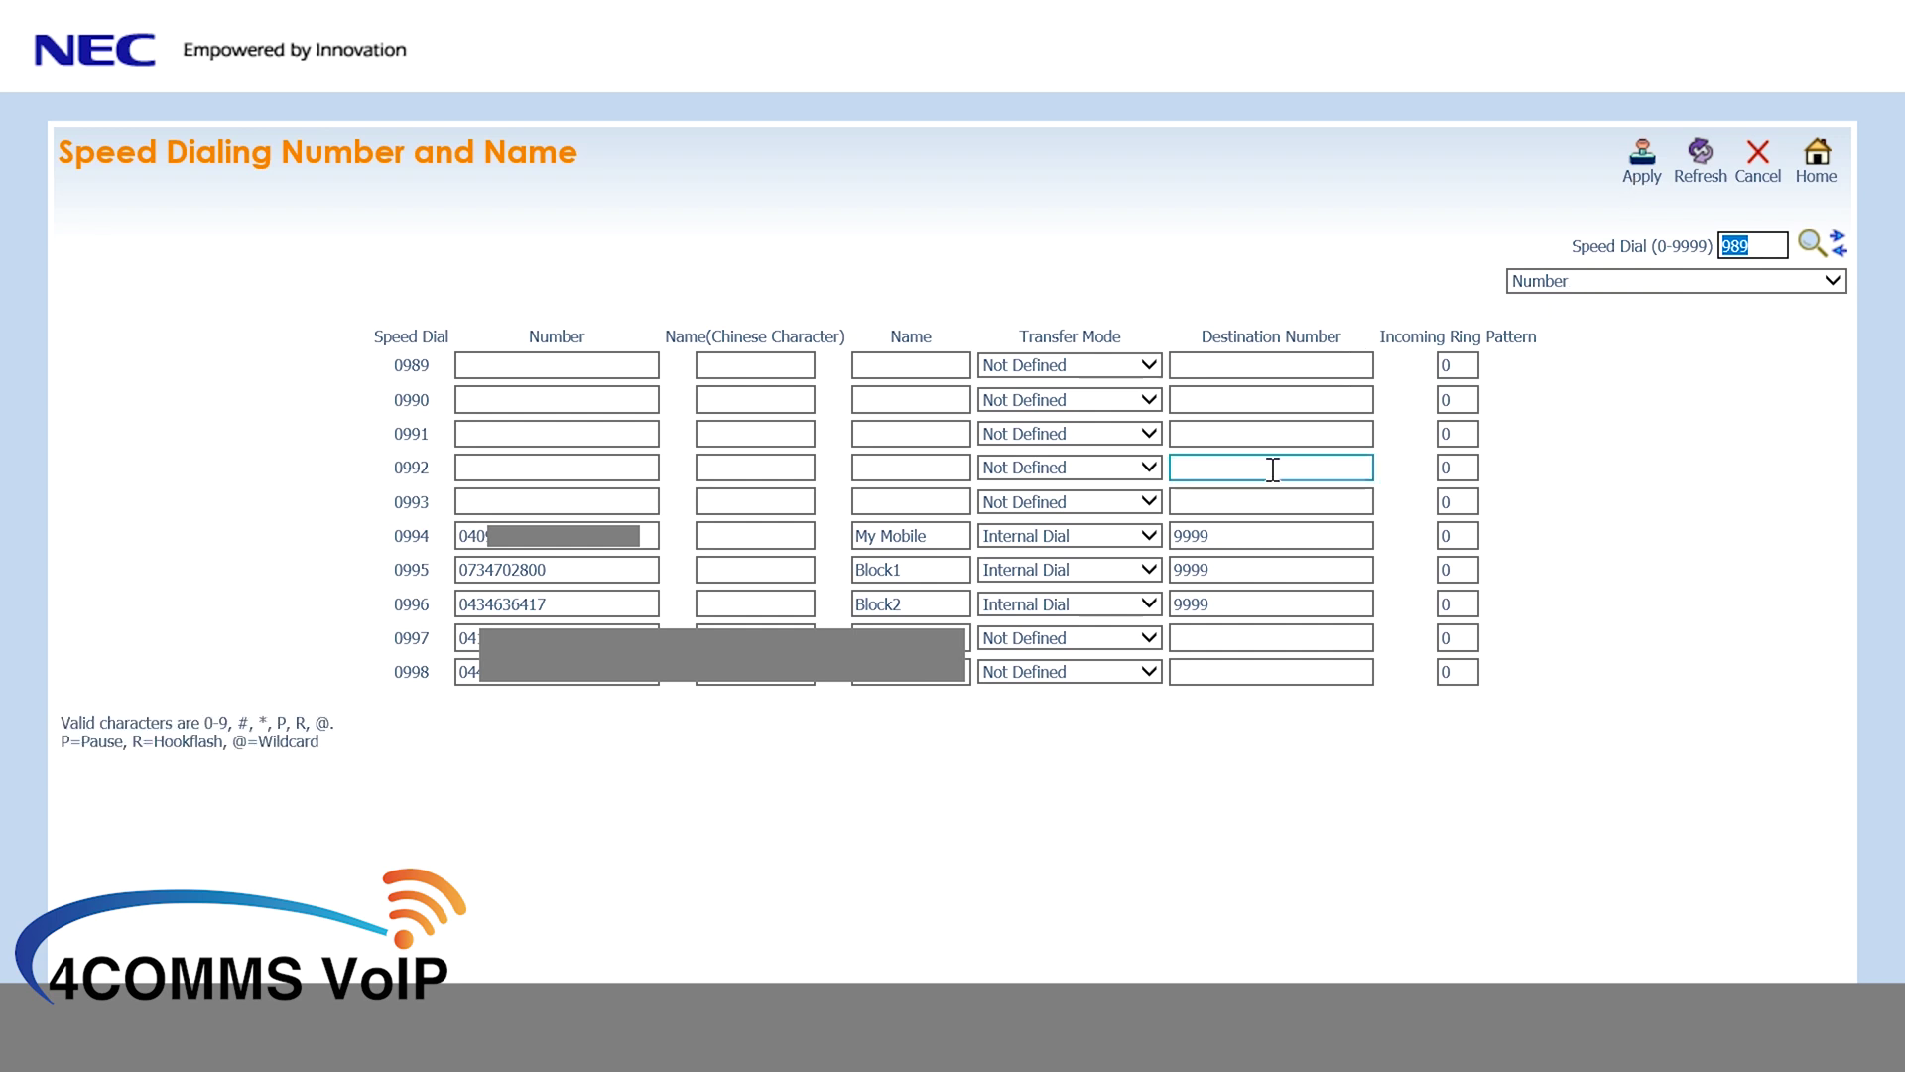
click(1240, 544)
key(BackSpace)
key(BackSpace)
key(BackSpace)
key(BackSpace)
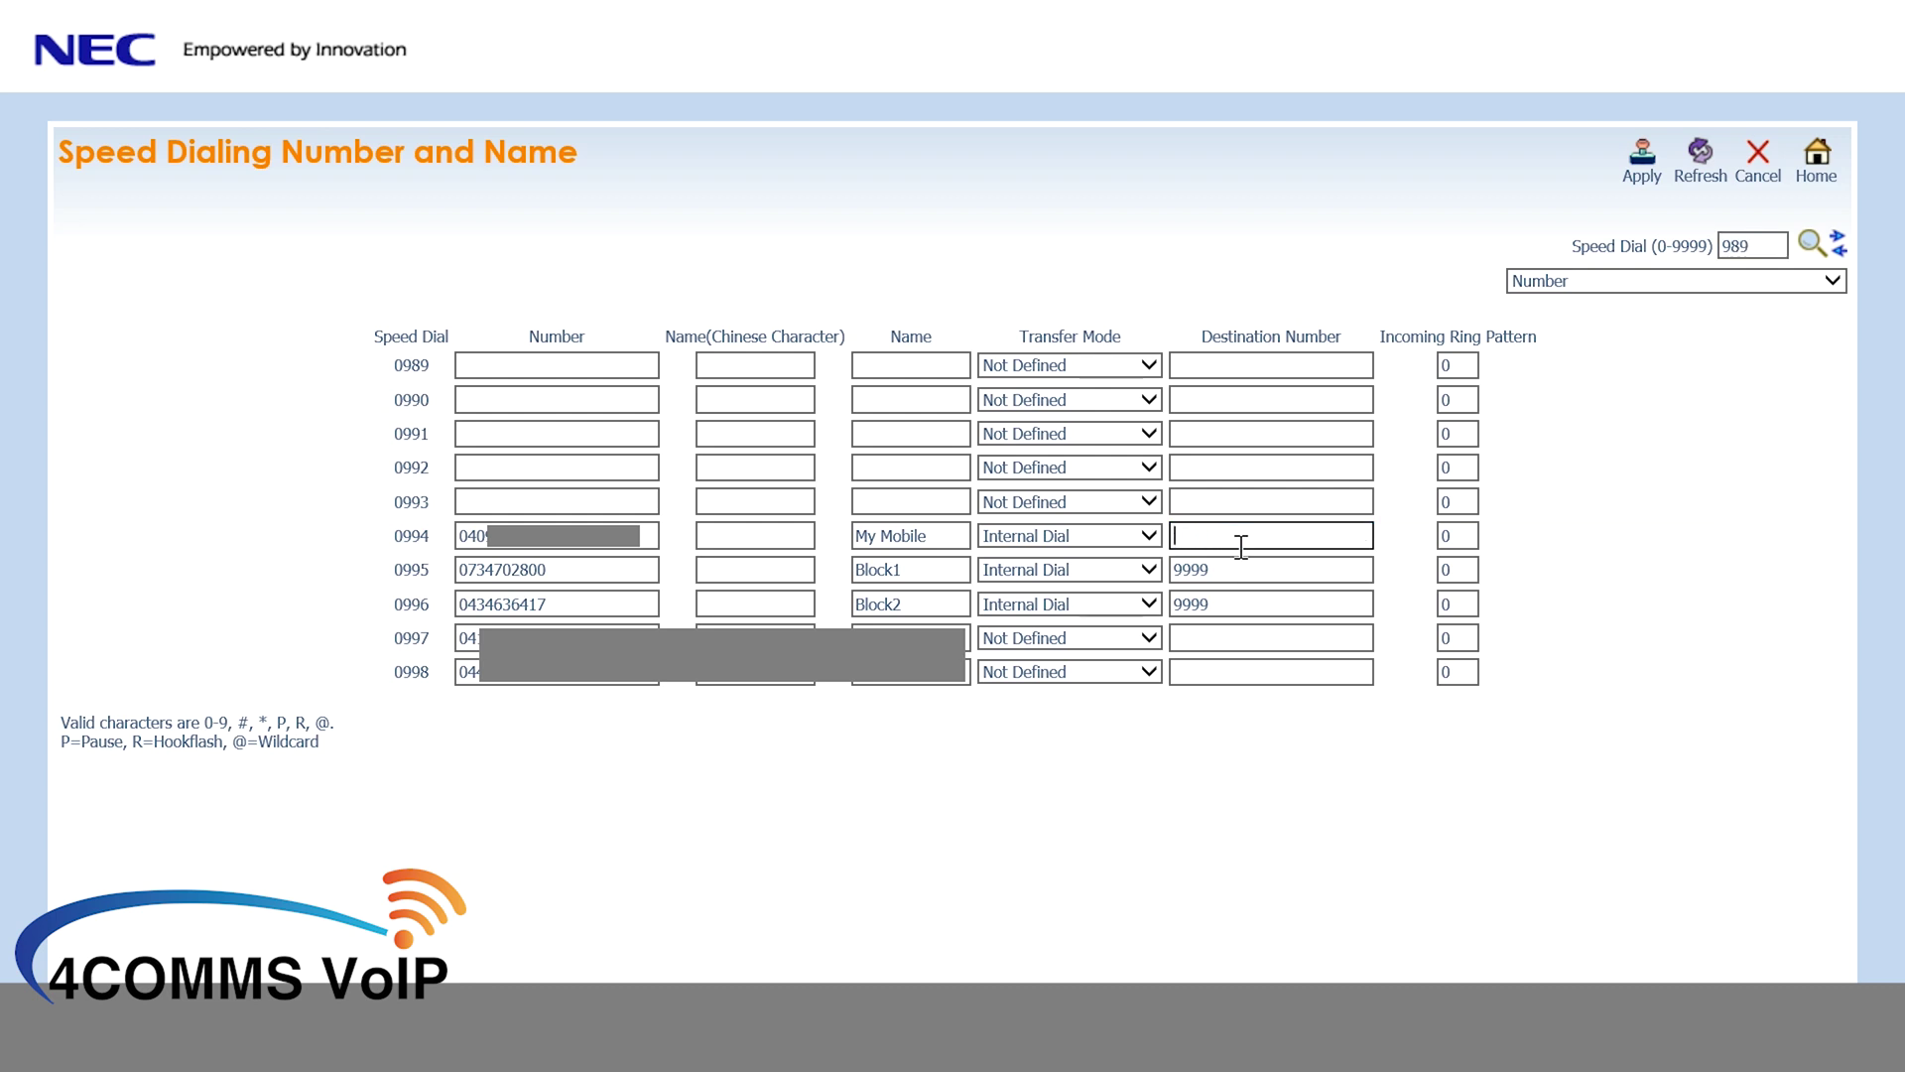
text(104)
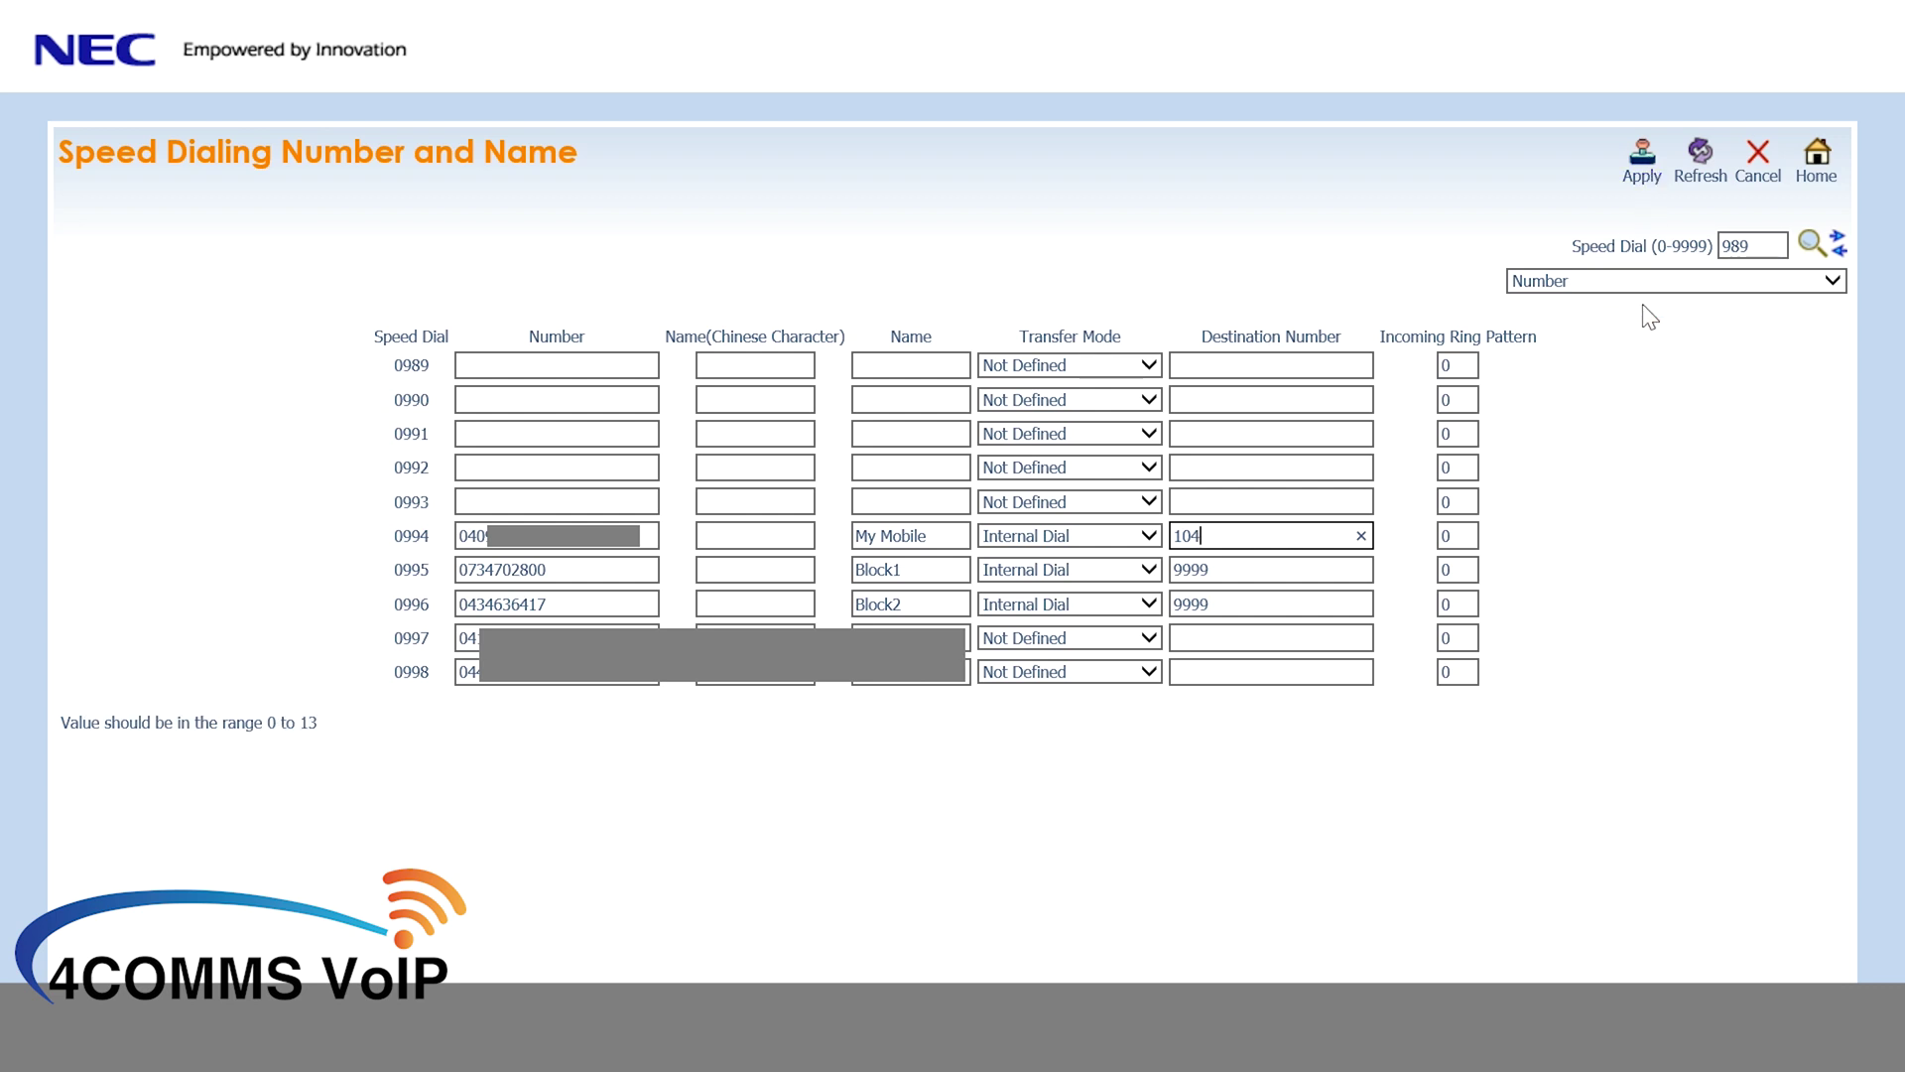
click(1361, 536)
click(1147, 541)
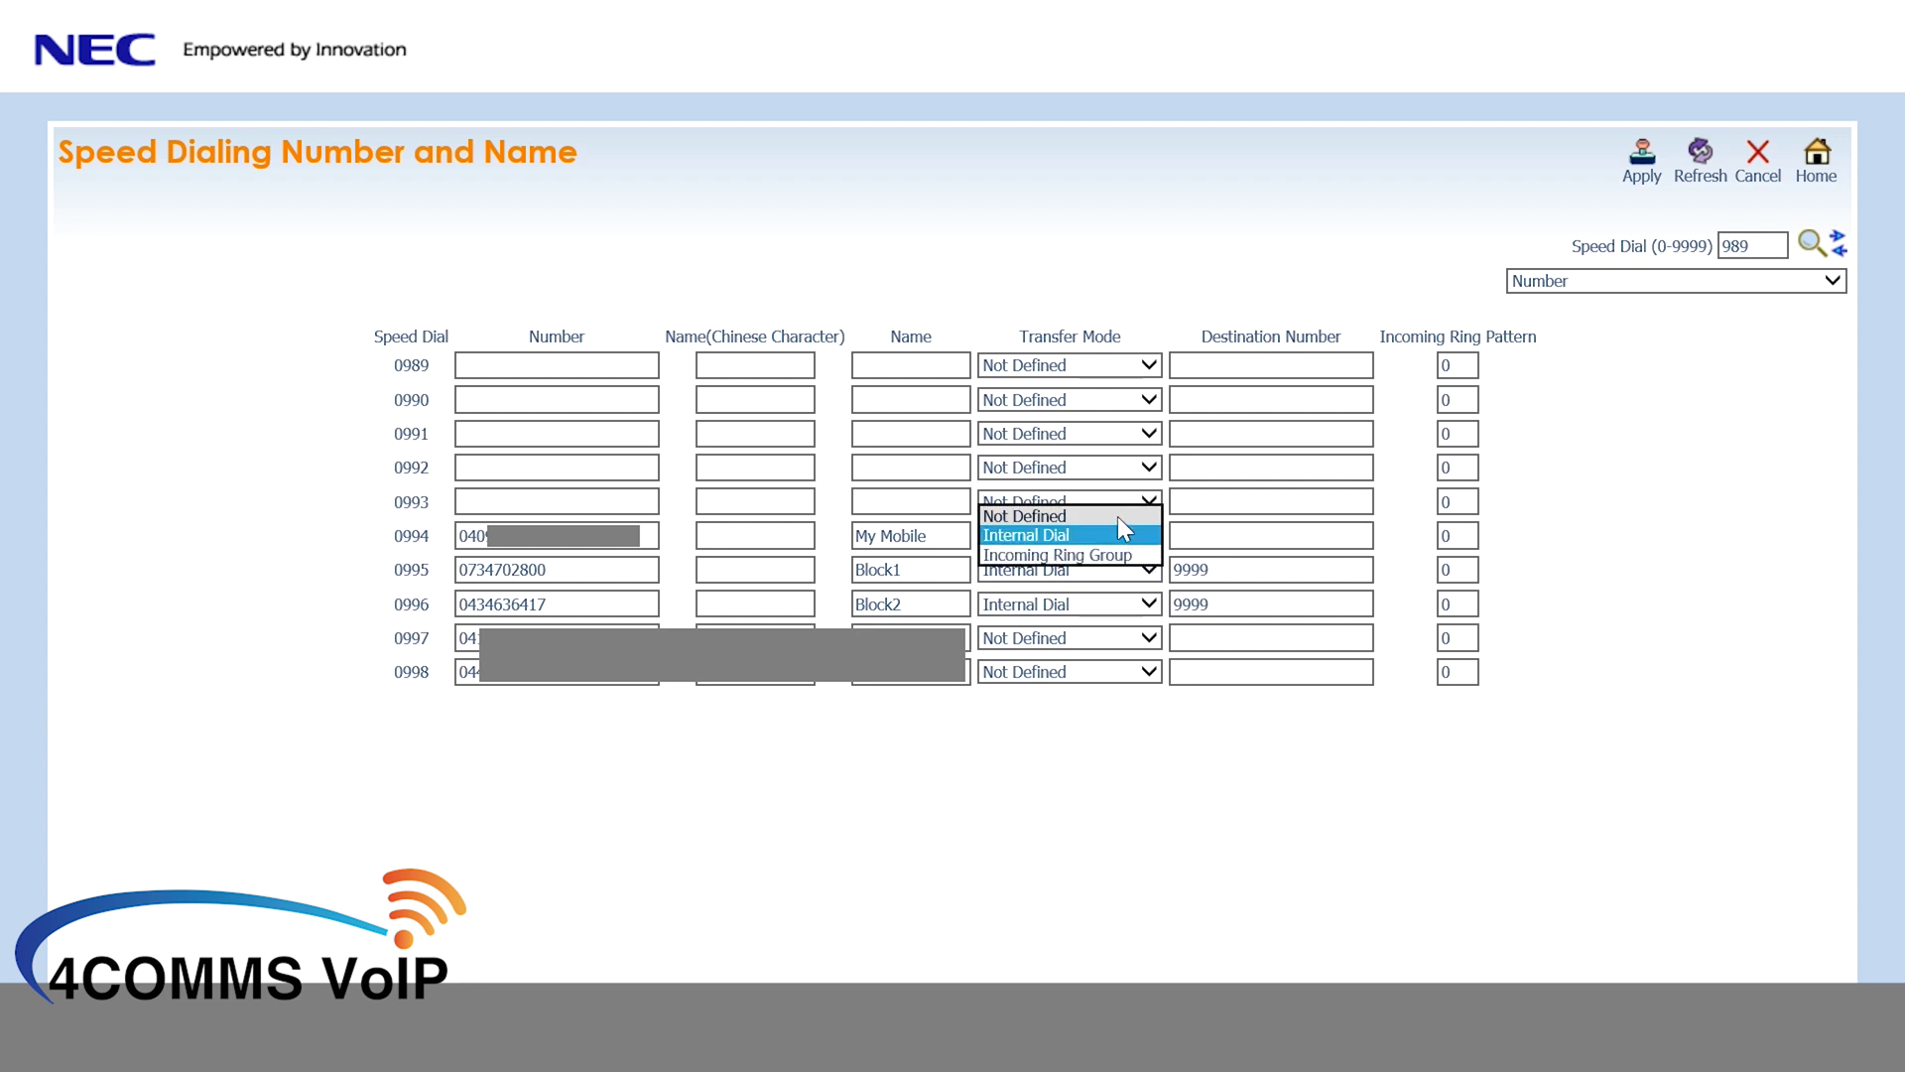
click(1118, 514)
- Delete the My Mobile name and mobile number from 0994, apply, and return Home
drag(964, 540, 765, 566)
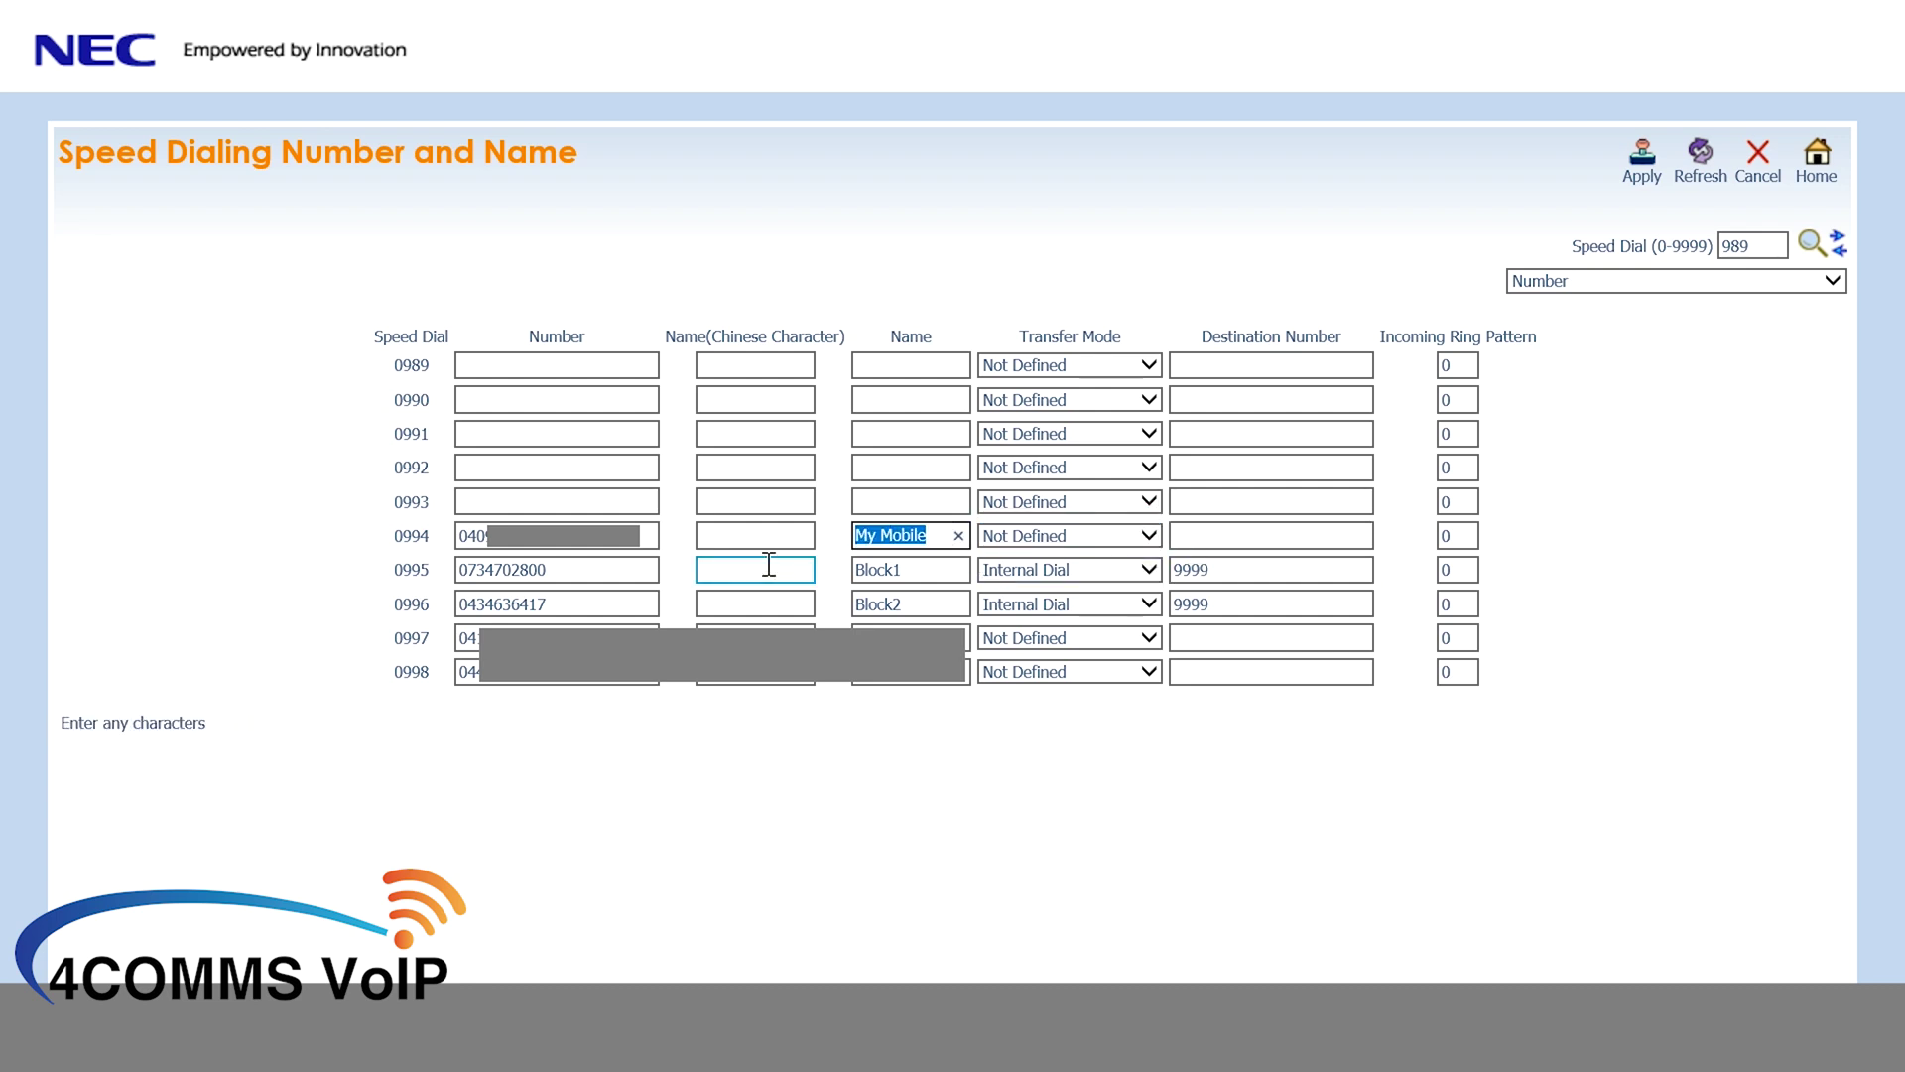
key(BackSpace)
double_click(647, 535)
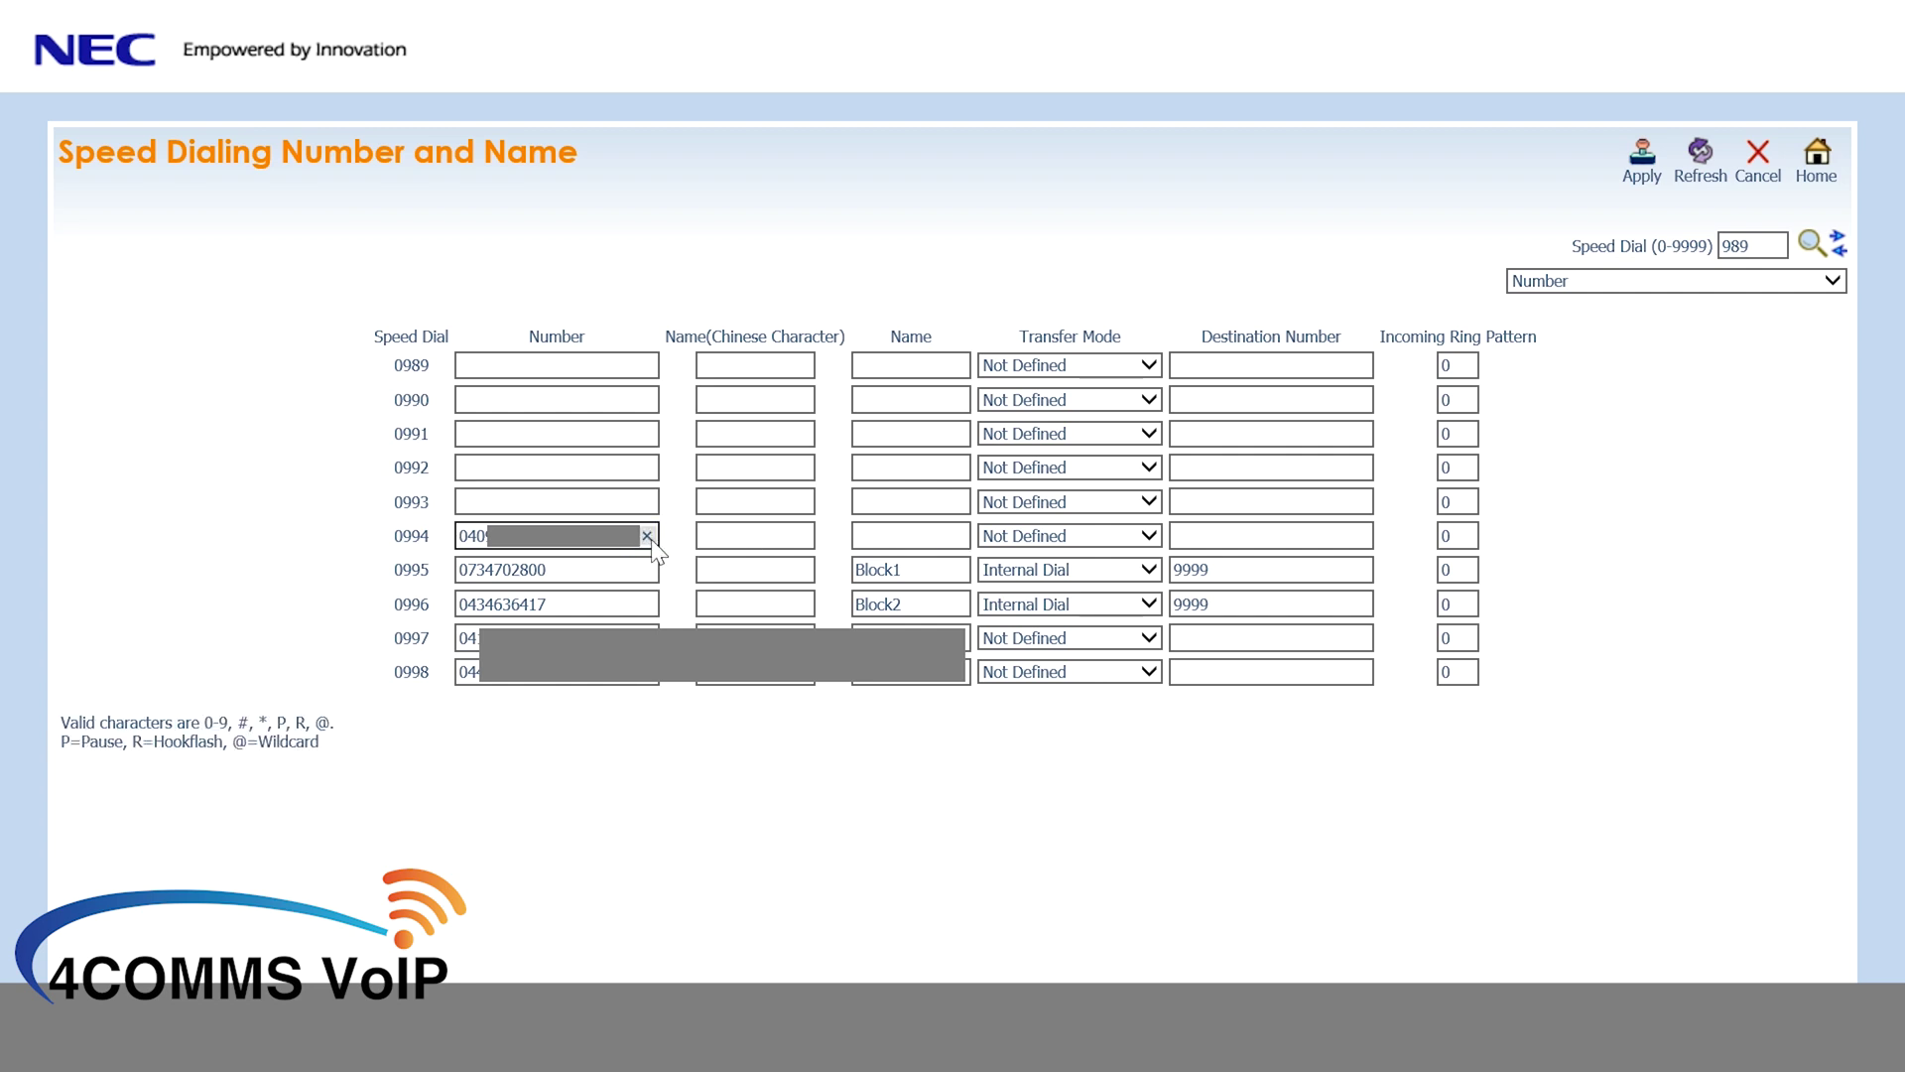
key(BackSpace)
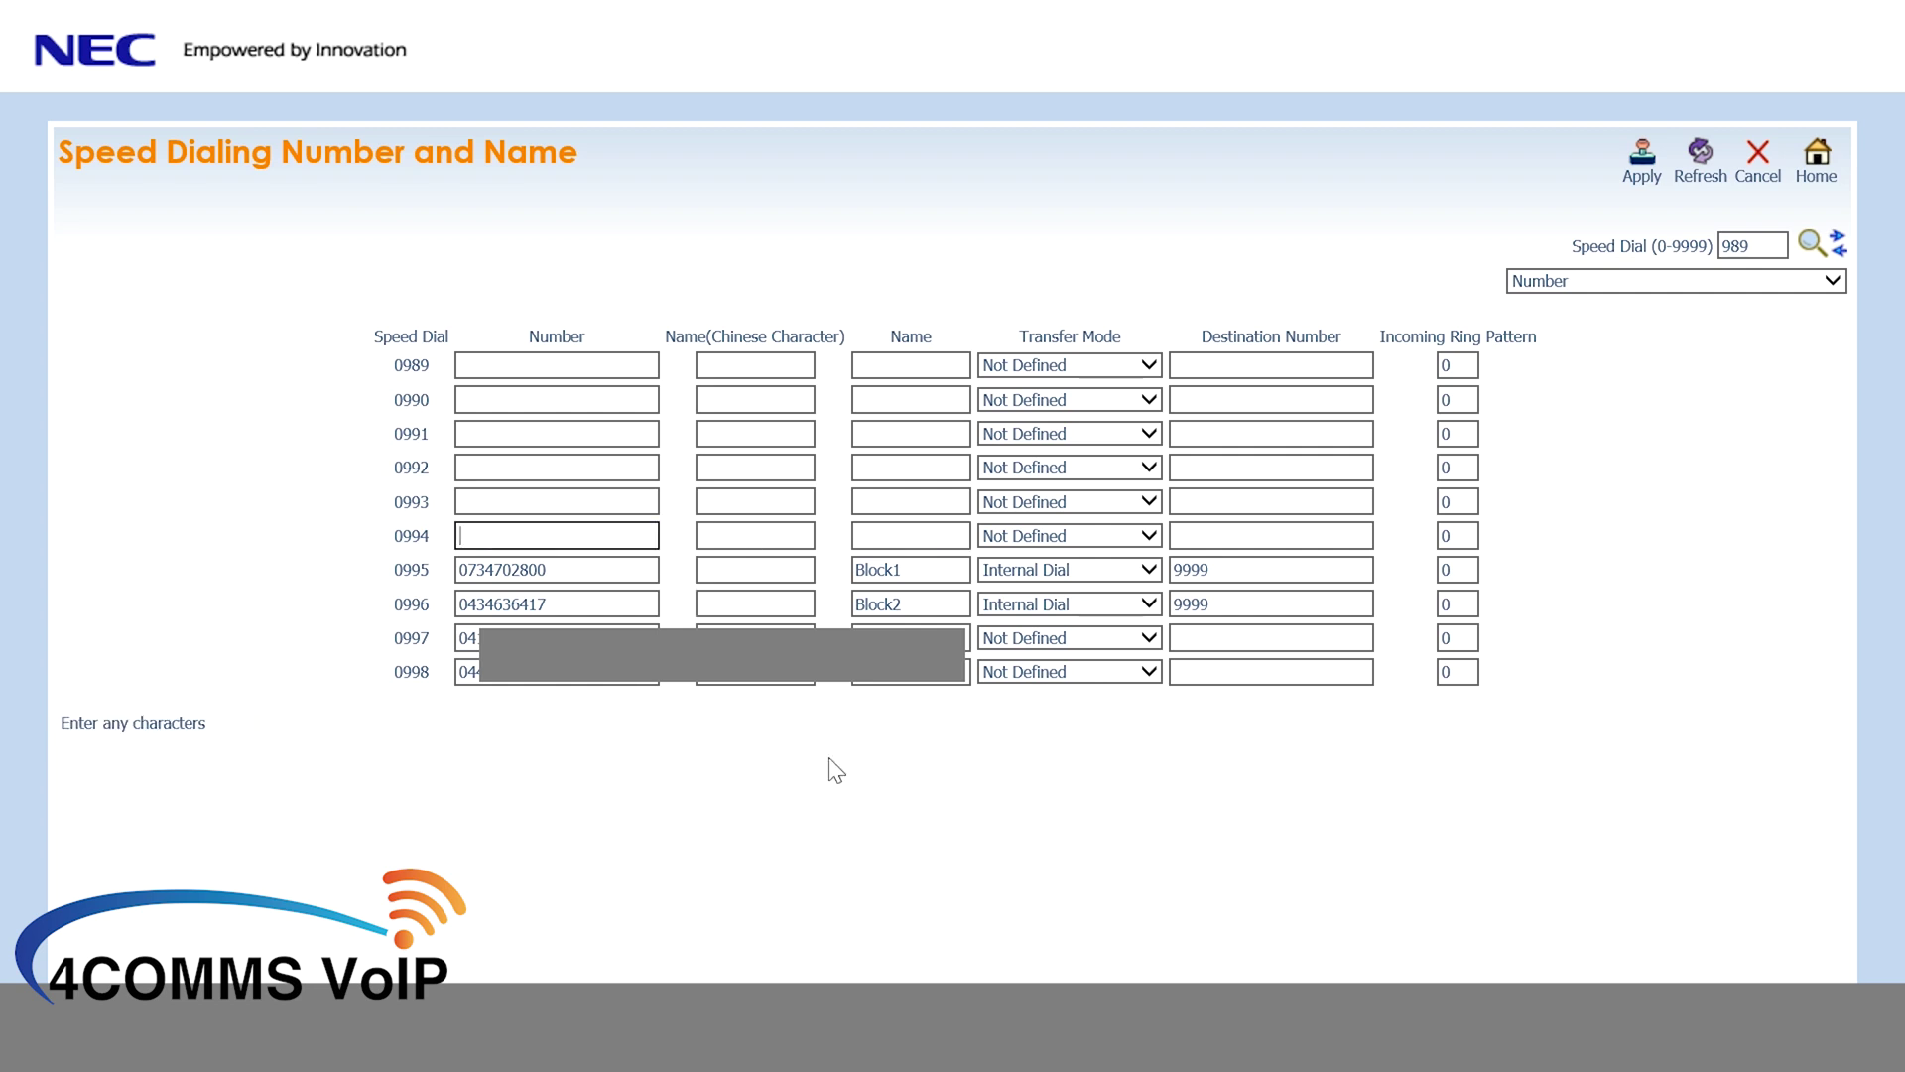
click(1637, 185)
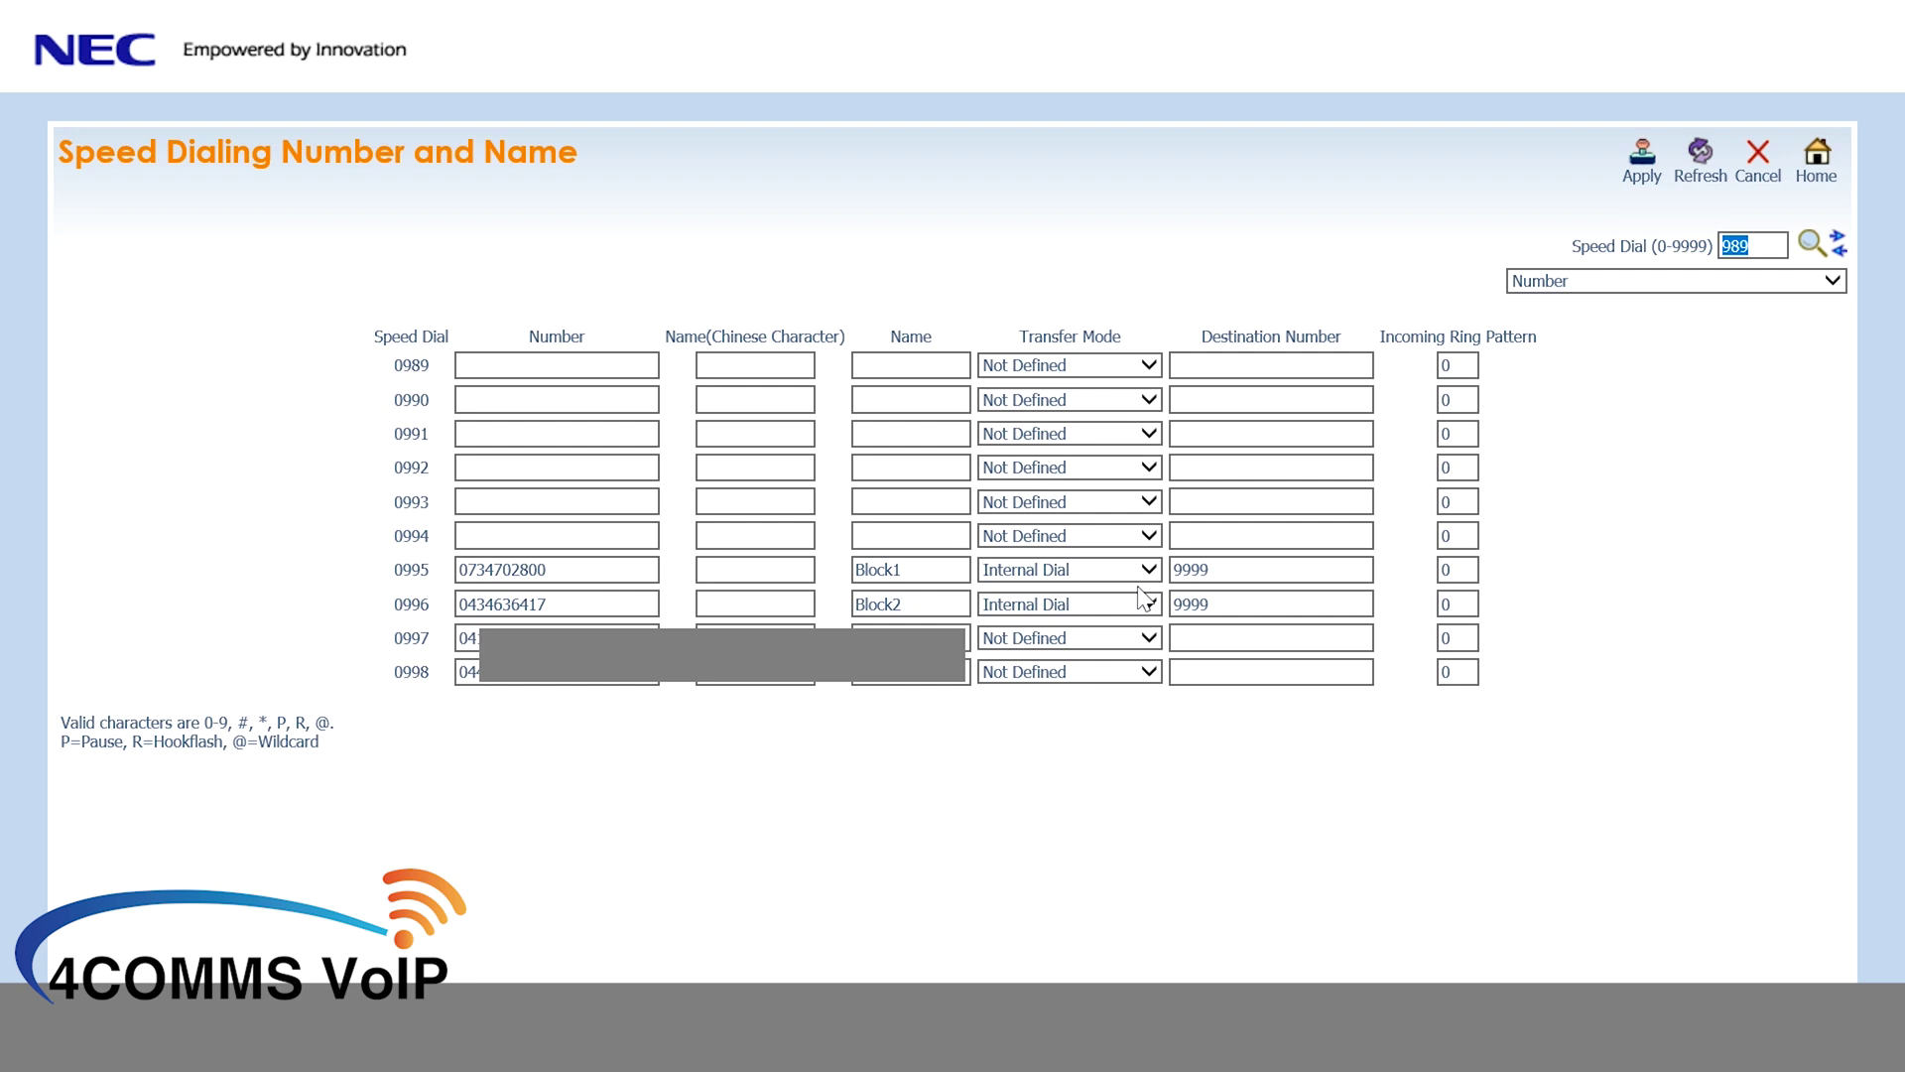
click(1816, 159)
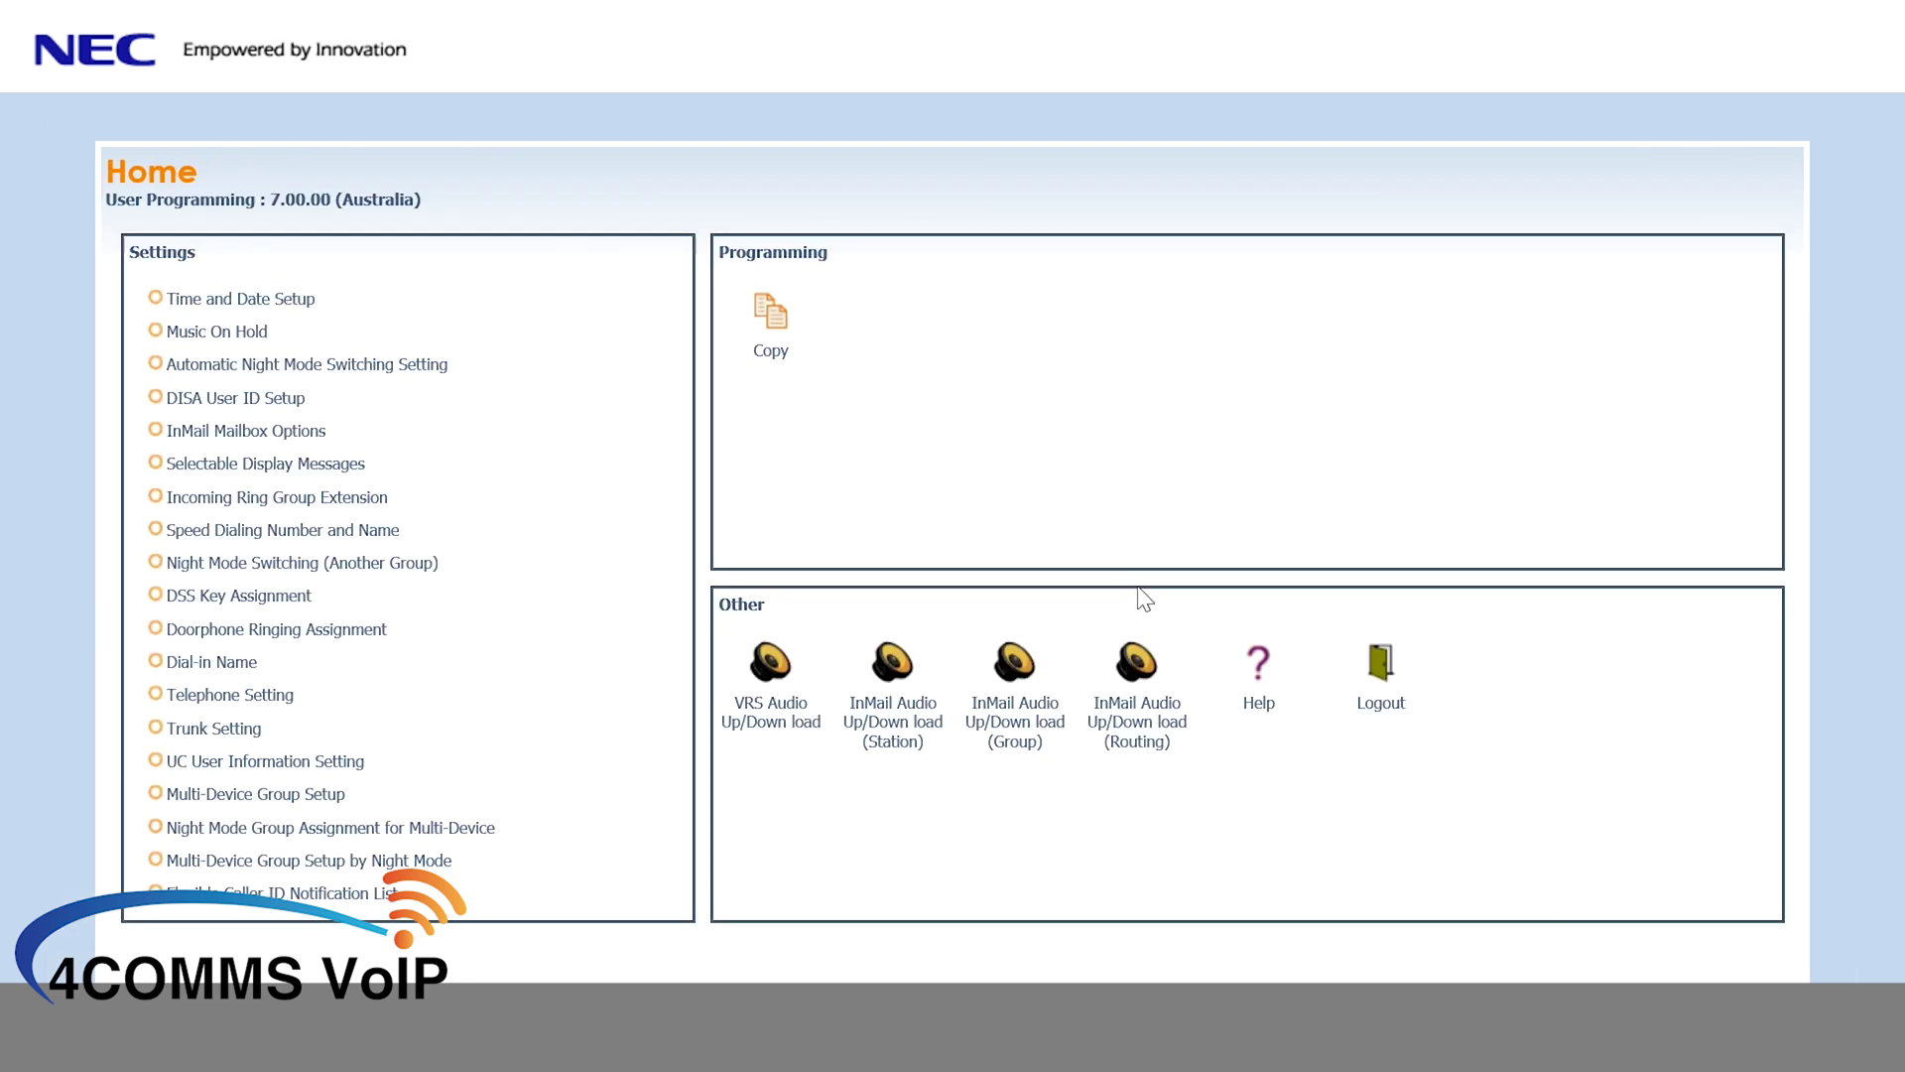
- Log out of WebPro from the Home page
click(1374, 685)
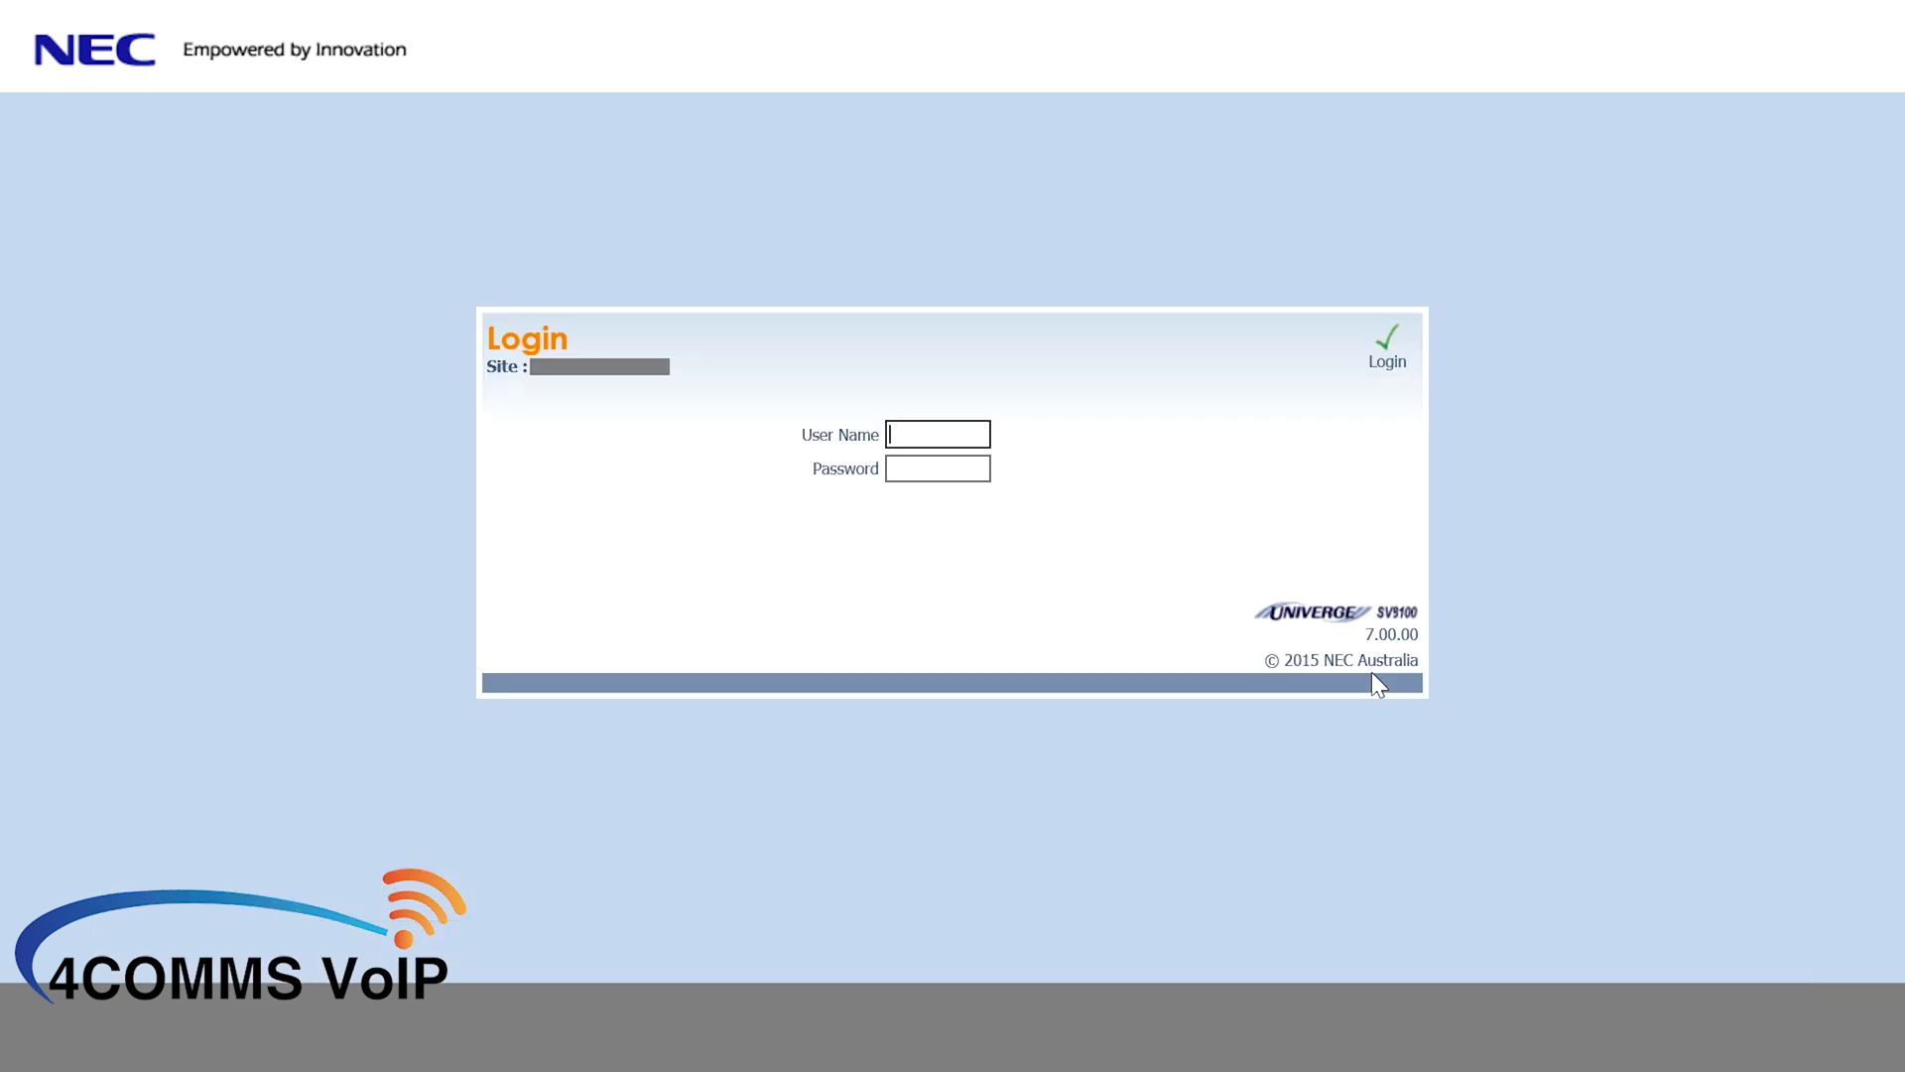